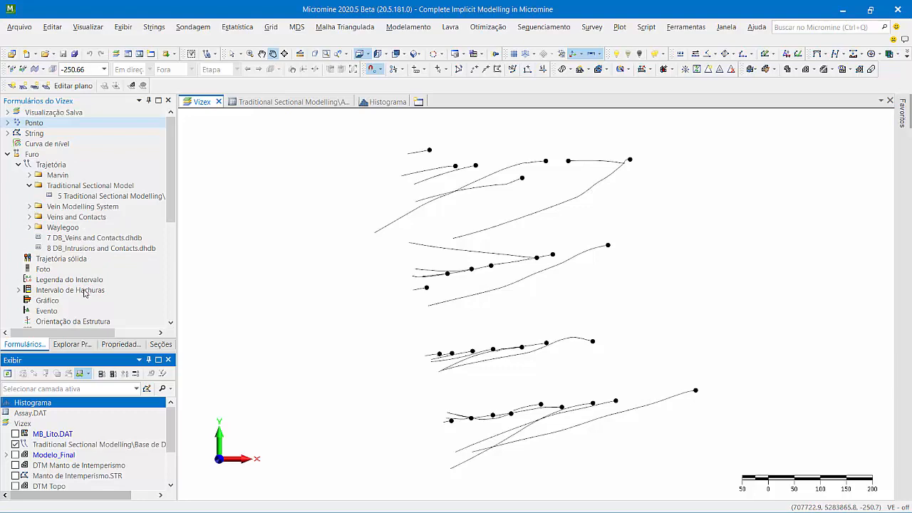
# - Display drillhole interval hatching from Assay.DAT along the traces, using Fe_Total as the hatch field
pyautogui.doubleClick(84, 290)
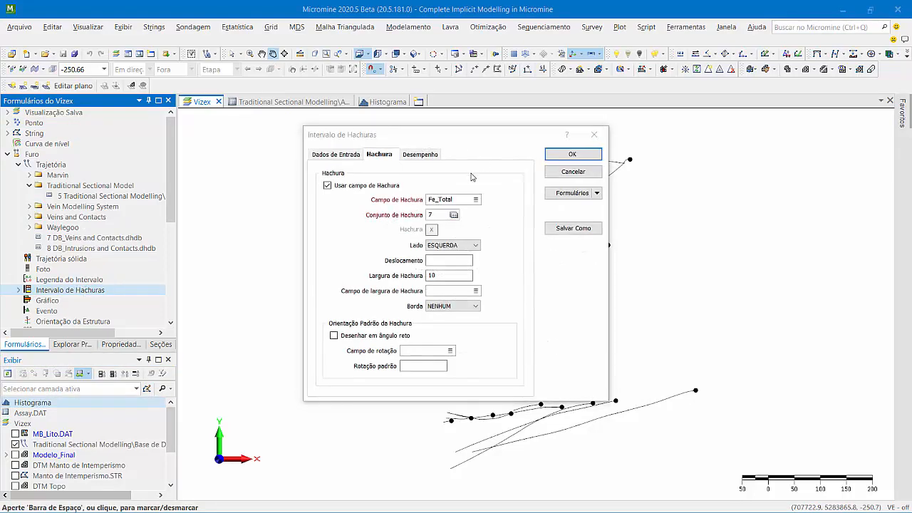
pyautogui.click(360, 151)
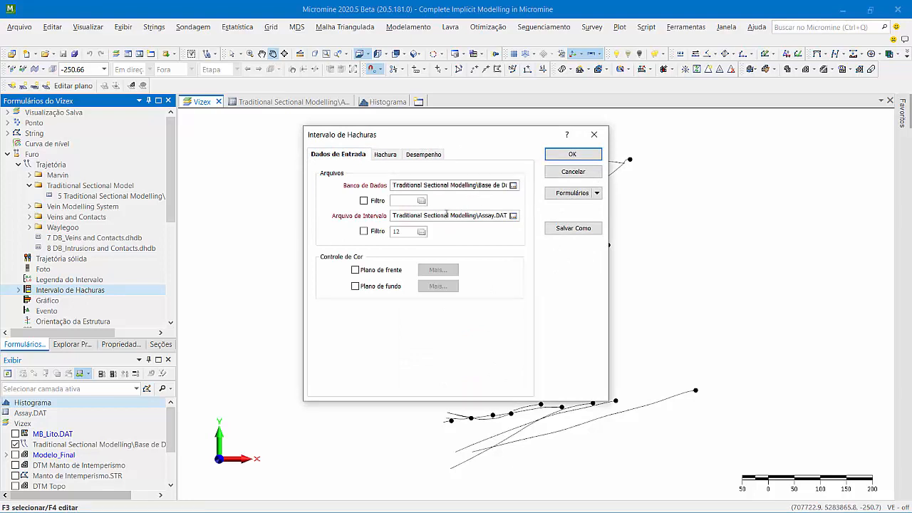
pyautogui.click(385, 154)
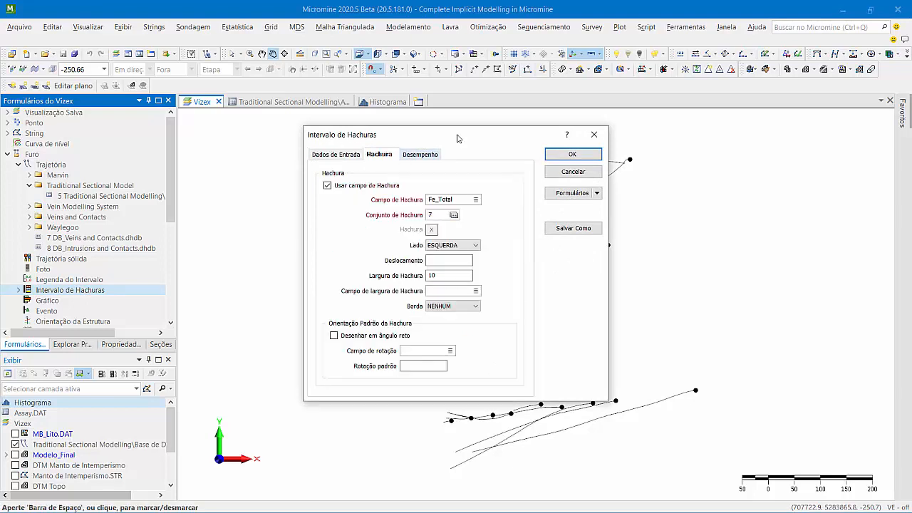
pyautogui.click(573, 155)
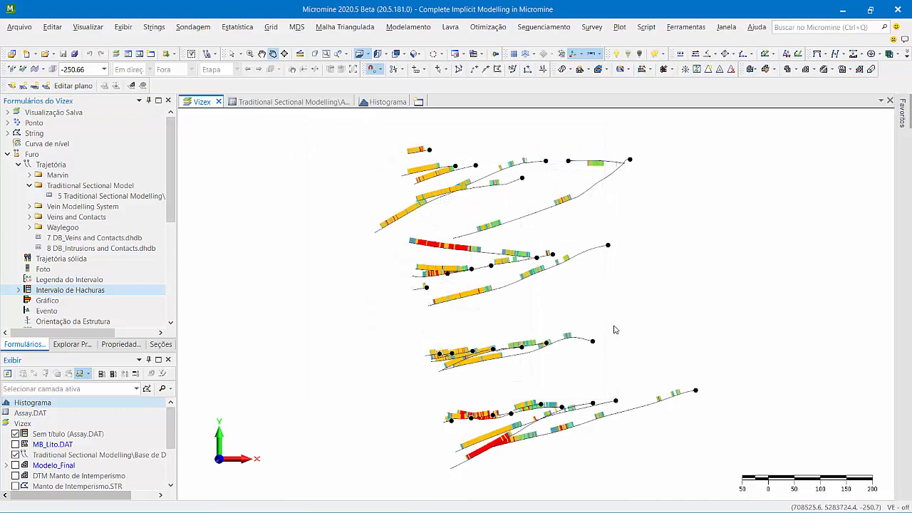
# - Show the Teor_Fe (%) colour legend for the untitled Assay.DAT hatch layer
pyautogui.scroll(2, 544, 269)
pyautogui.moveTo(652, 332); pyautogui.dragTo(553, 238)
pyautogui.scroll(-3, 518, 210)
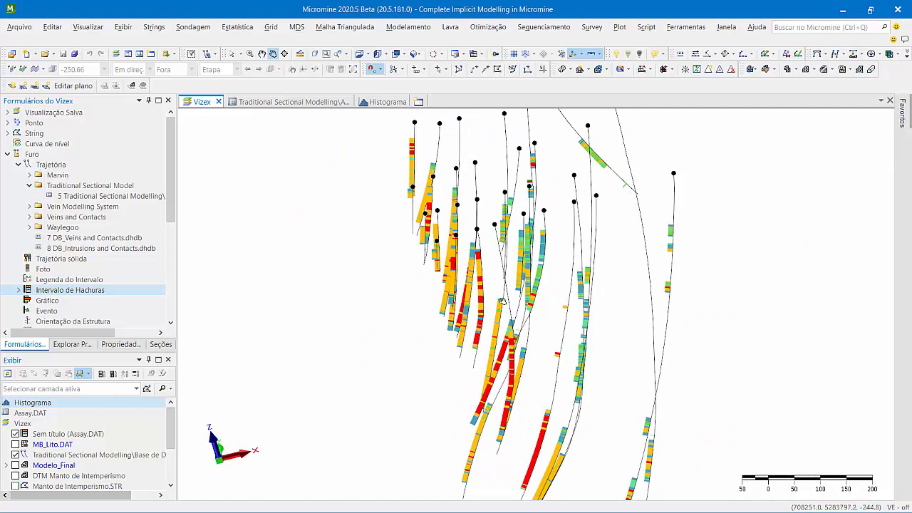
pyautogui.moveTo(503, 301); pyautogui.dragTo(517, 299)
pyautogui.click(60, 435)
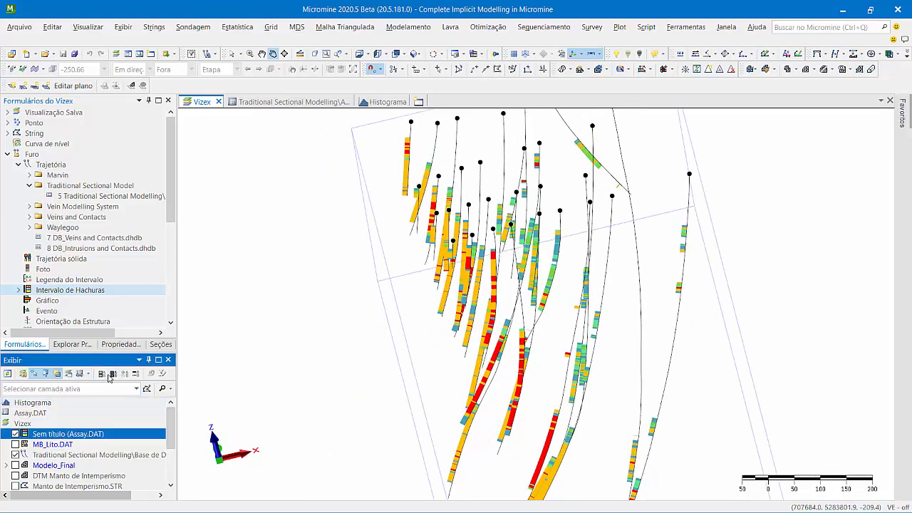
pyautogui.click(112, 374)
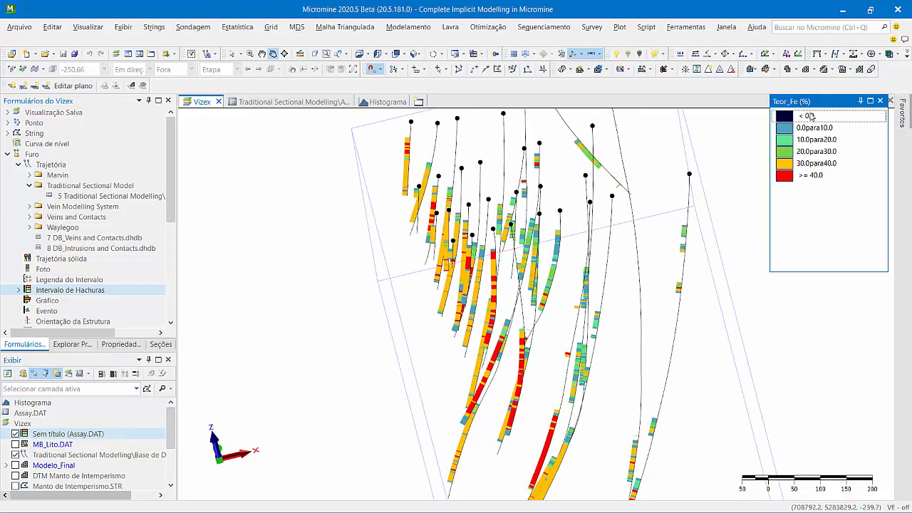
pyautogui.click(812, 176)
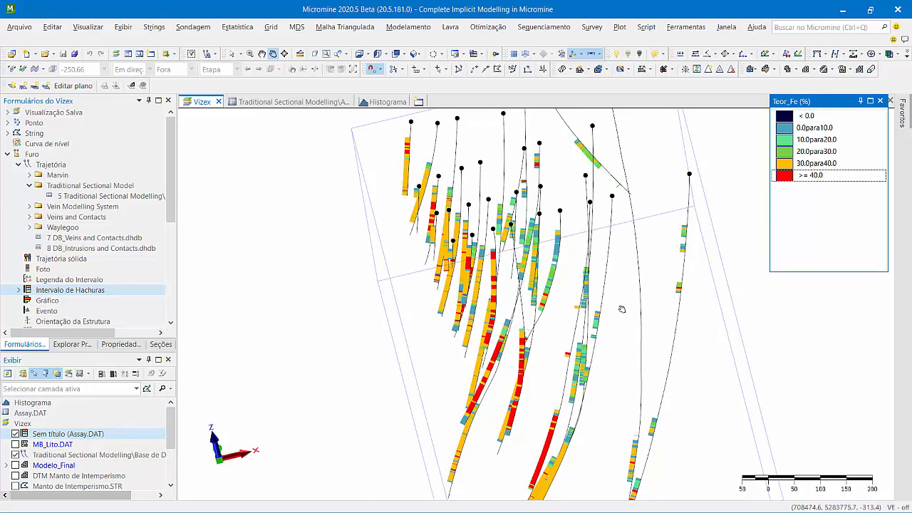
# - Examine the distribution of iron grades along the drillholes in 3D from several angles, including the attributes of a single interval
pyautogui.moveTo(715, 302); pyautogui.dragTo(684, 310)
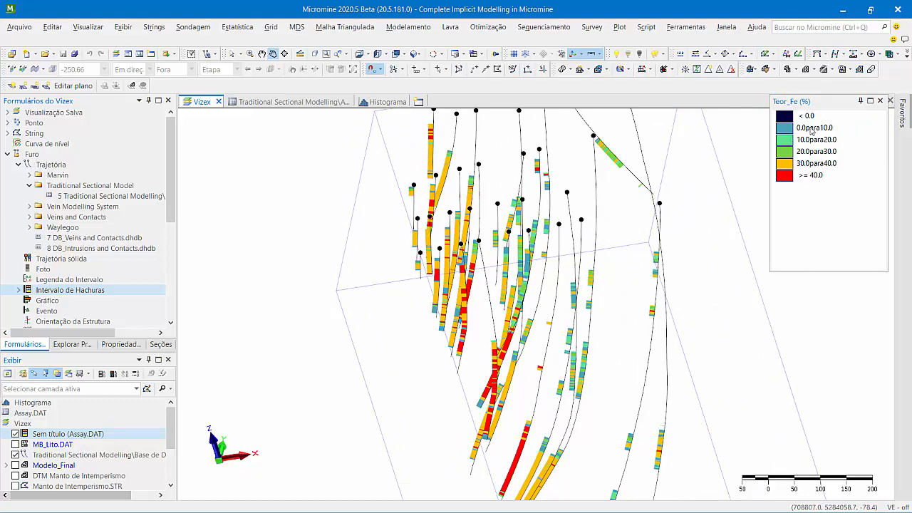
pyautogui.scroll(-4, 529, 270)
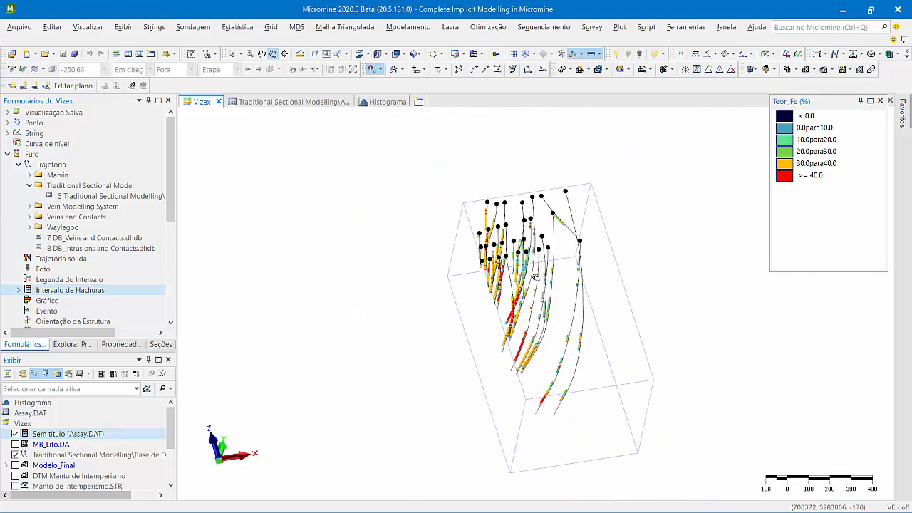
pyautogui.scroll(3, 520, 312)
pyautogui.moveTo(539, 309); pyautogui.dragTo(595, 285)
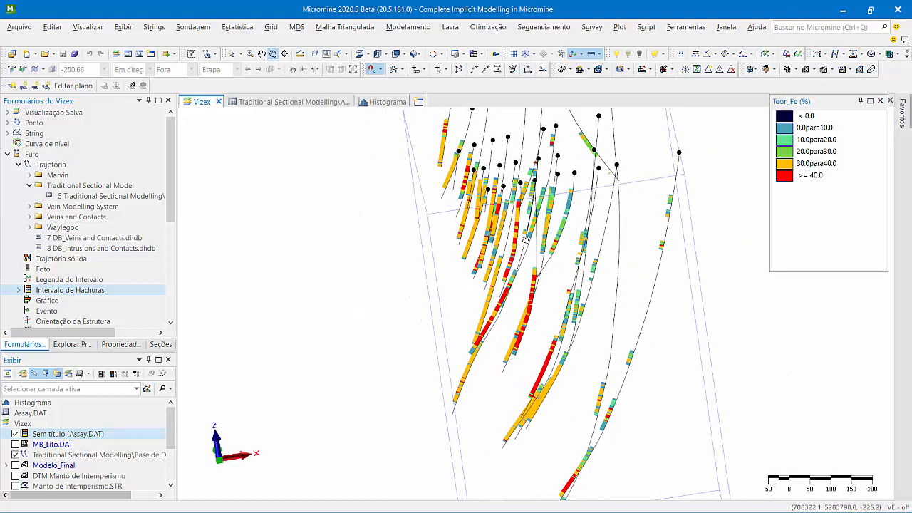
pyautogui.moveTo(710, 368); pyautogui.dragTo(662, 364)
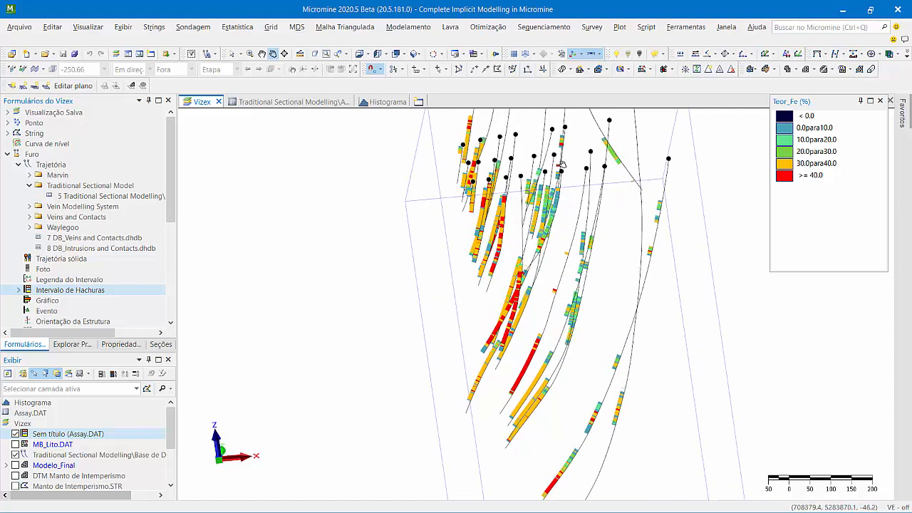
pyautogui.moveTo(561, 164)
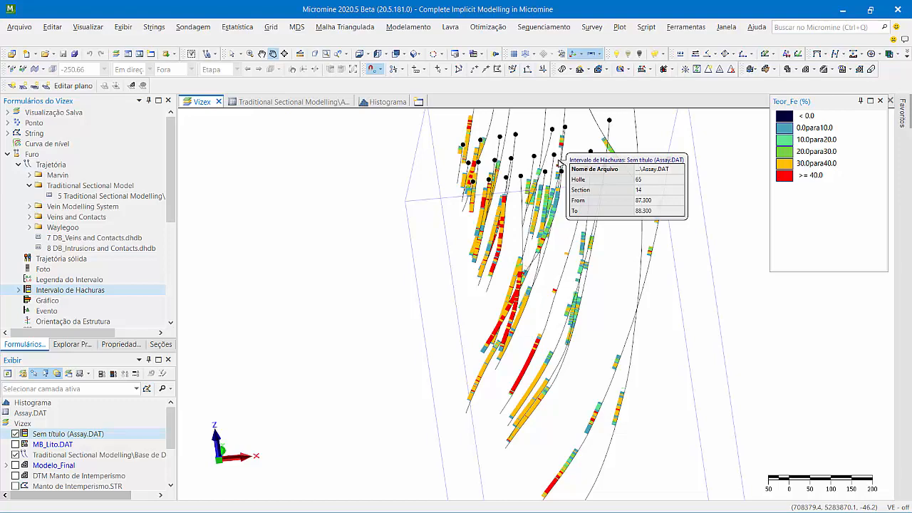
pyautogui.scroll(-2, 513, 335)
pyautogui.scroll(2, 520, 320)
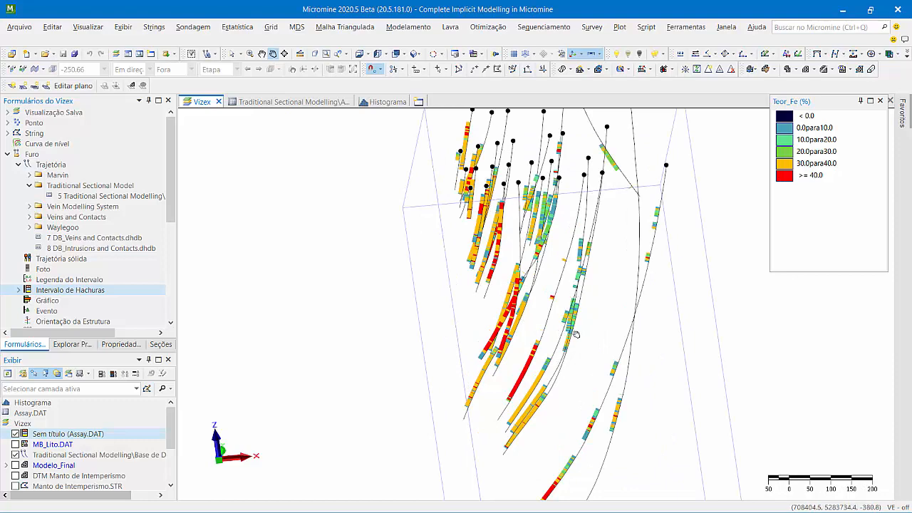
pyautogui.moveTo(585, 293); pyautogui.dragTo(546, 321)
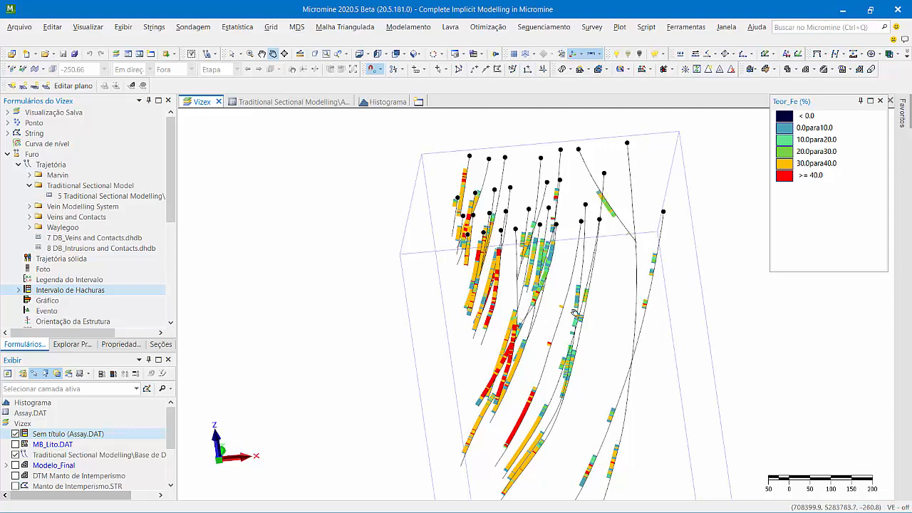
pyautogui.moveTo(525, 315); pyautogui.dragTo(505, 277)
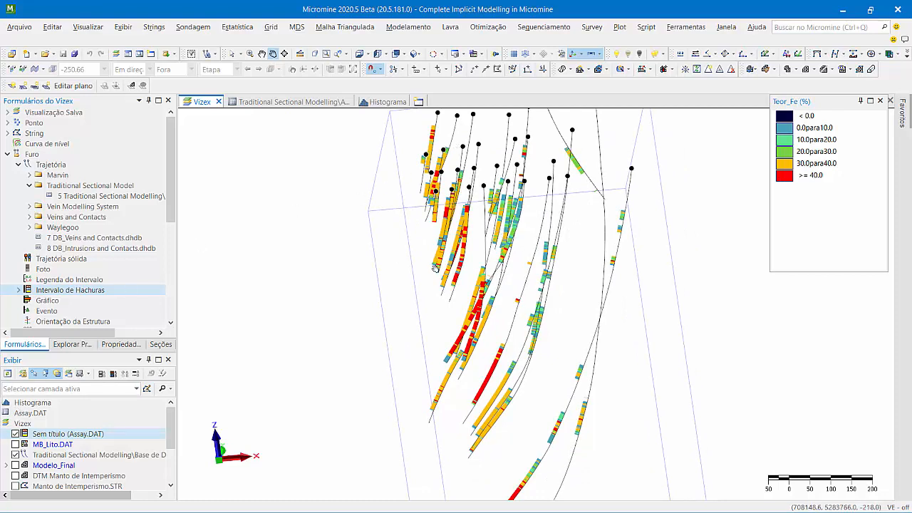
pyautogui.moveTo(508, 319); pyautogui.dragTo(624, 308)
pyautogui.moveTo(592, 294); pyautogui.dragTo(595, 292, button='middle')
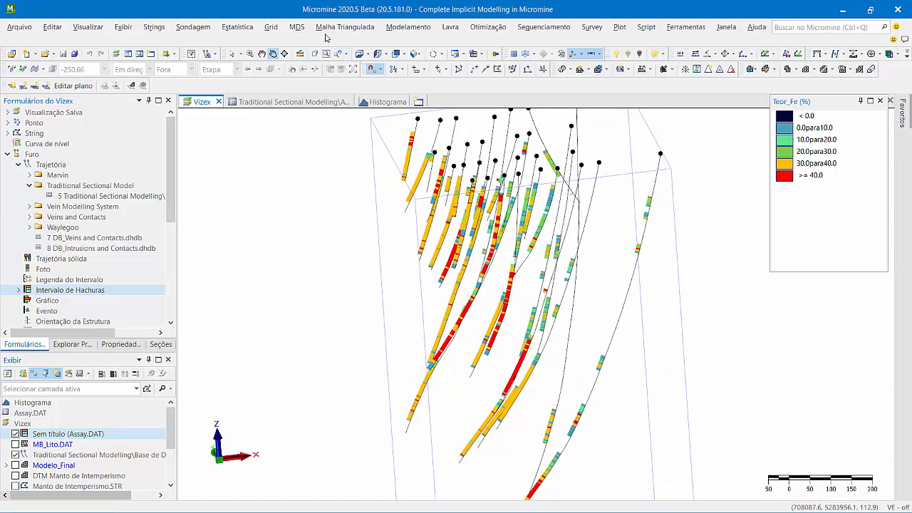
# - Set up a quick summary statistics report with Assay.DAT as the input file and Fe_Total as the field
pyautogui.click(237, 27)
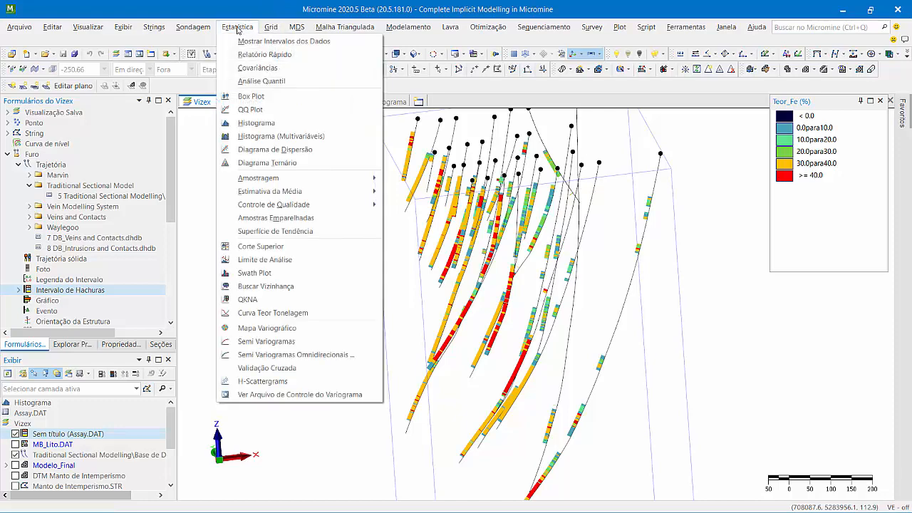
pyautogui.click(257, 55)
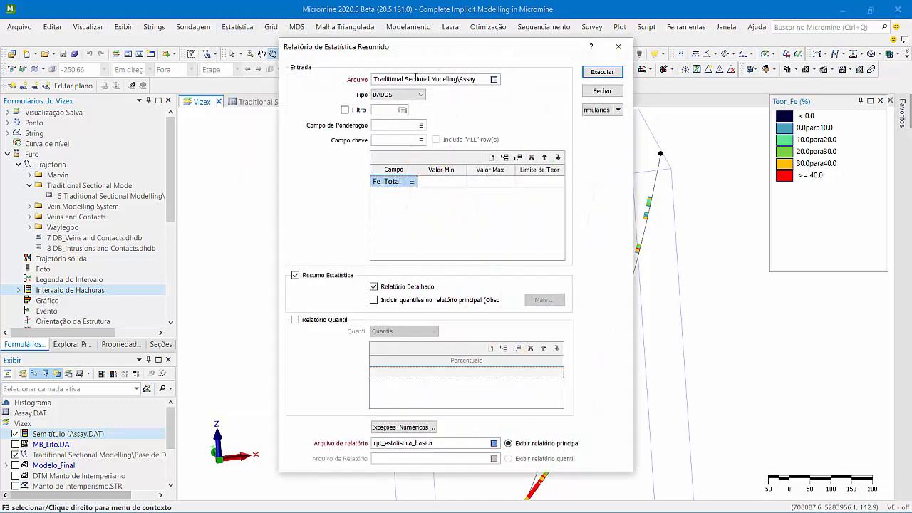
pyautogui.doubleClick(416, 78)
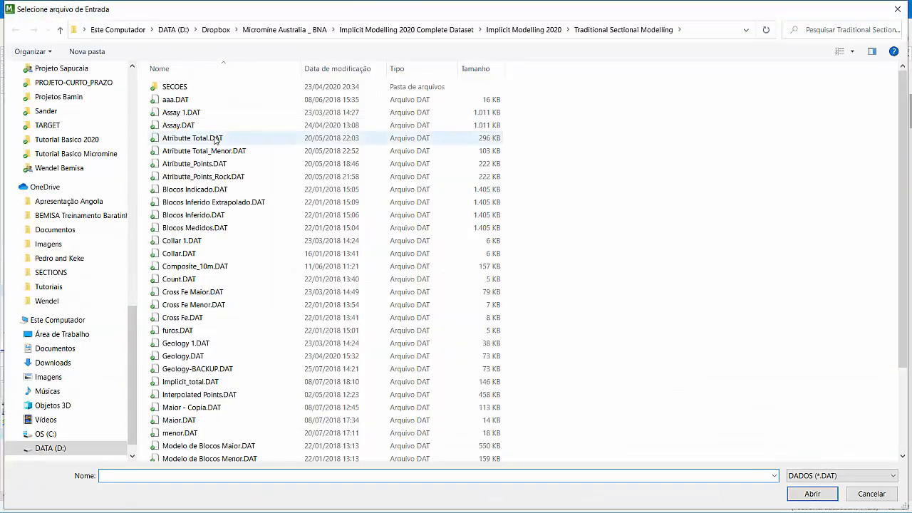
pyautogui.doubleClick(178, 125)
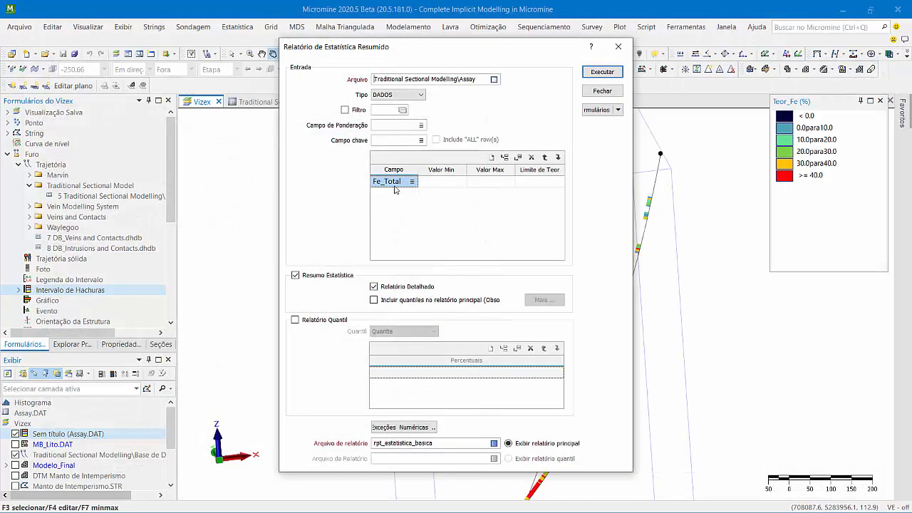
pyautogui.doubleClick(396, 183)
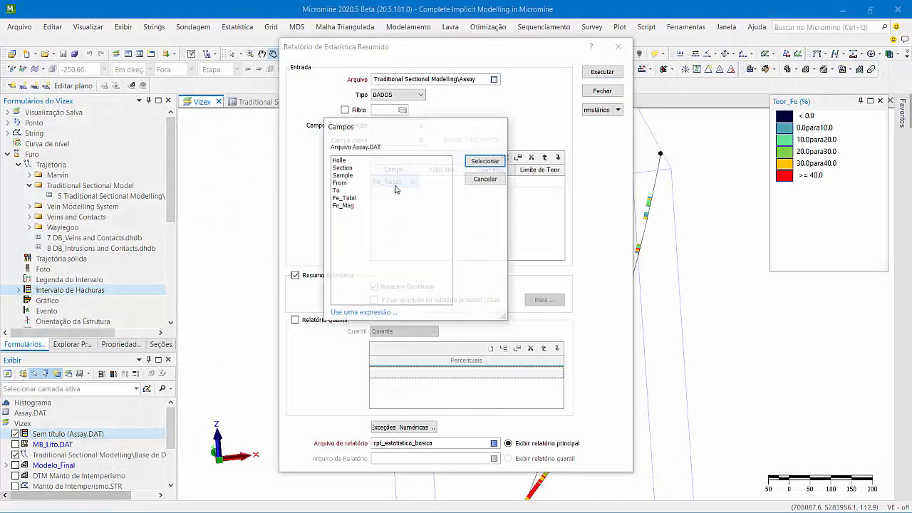
pyautogui.doubleClick(343, 199)
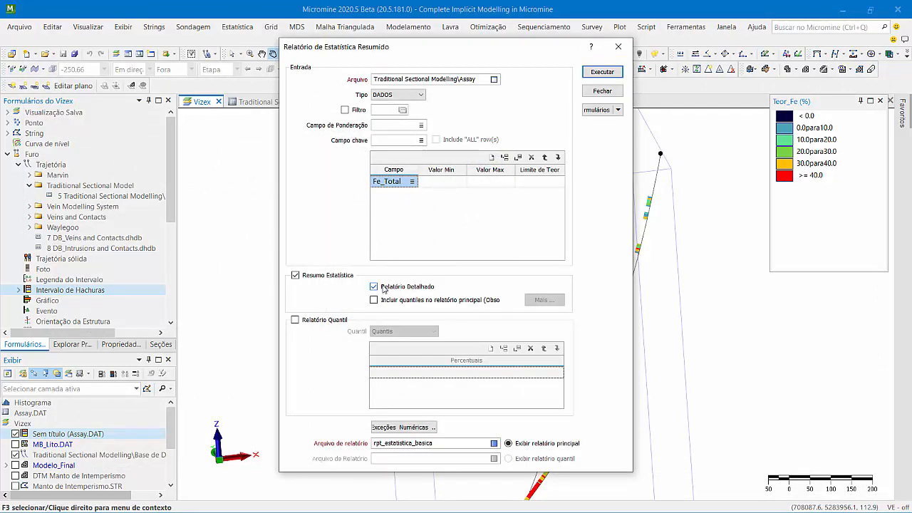
# - Run the statistics report to rpt_estatistica_basica, replacing the existing report file
pyautogui.doubleClick(451, 443)
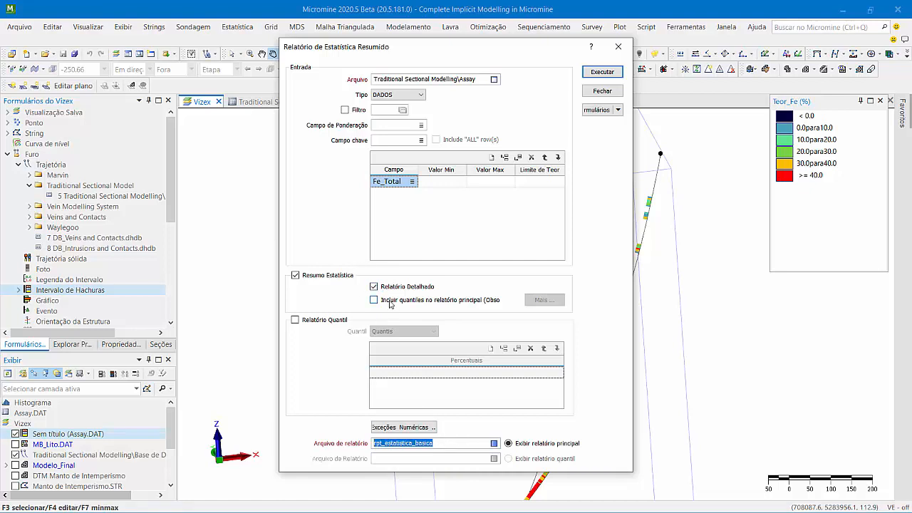
pyautogui.click(602, 72)
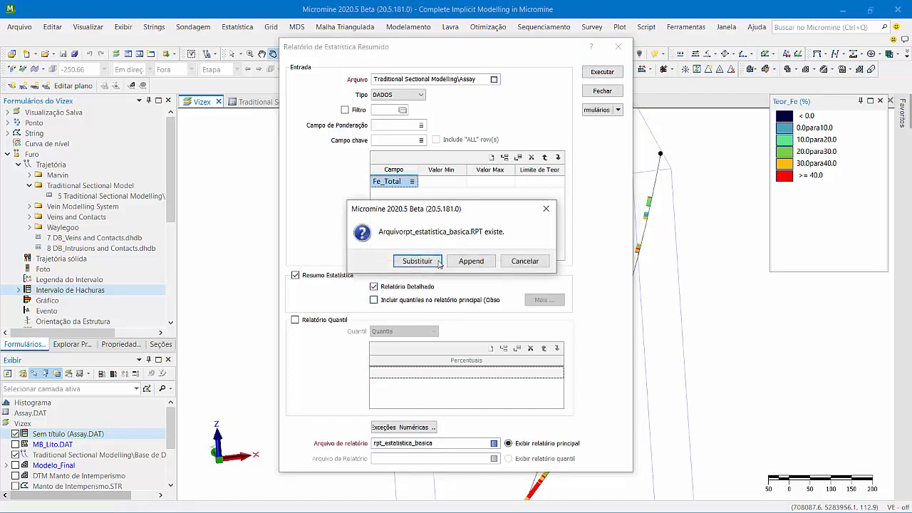
pyautogui.click(418, 261)
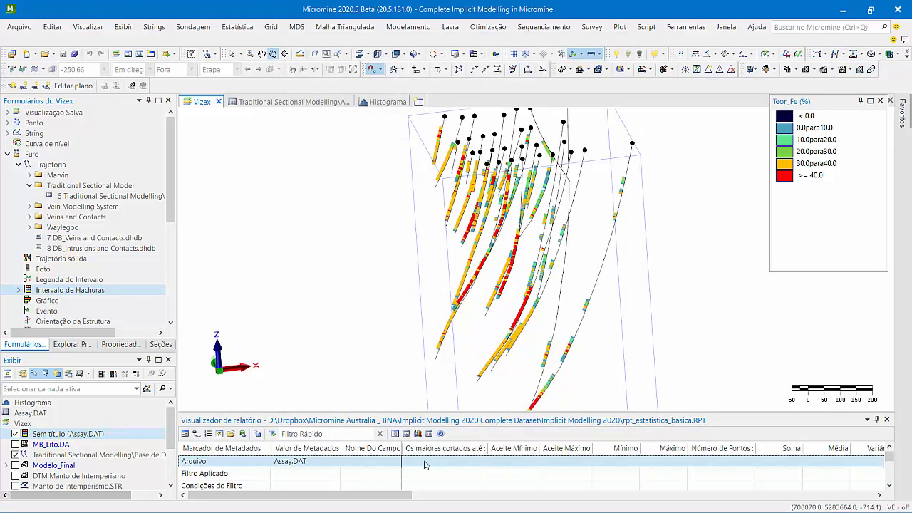
# - Examine the Fe_Total statistics in the report, from minimum, maximum and mean through variance and coefficient of variation to mode and median
pyautogui.scroll(-2, 304, 467)
pyautogui.click(349, 478)
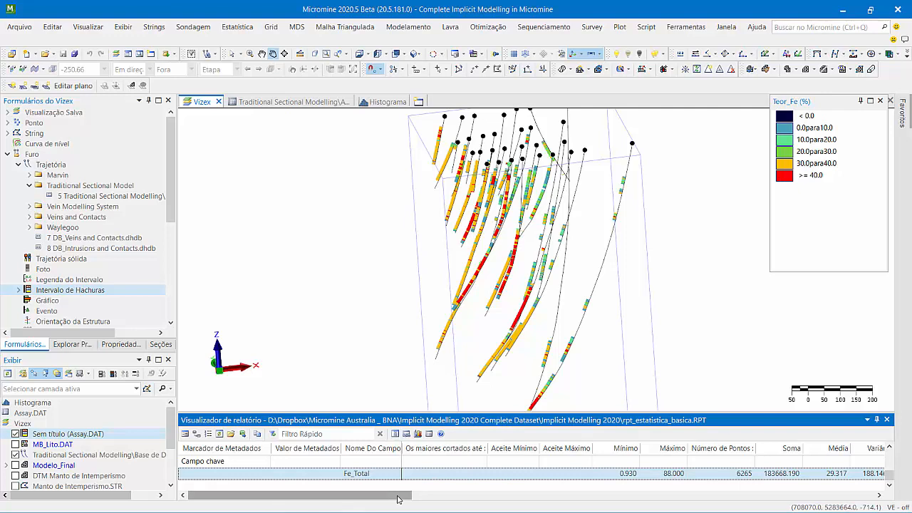
pyautogui.moveTo(398, 498); pyautogui.dragTo(503, 510)
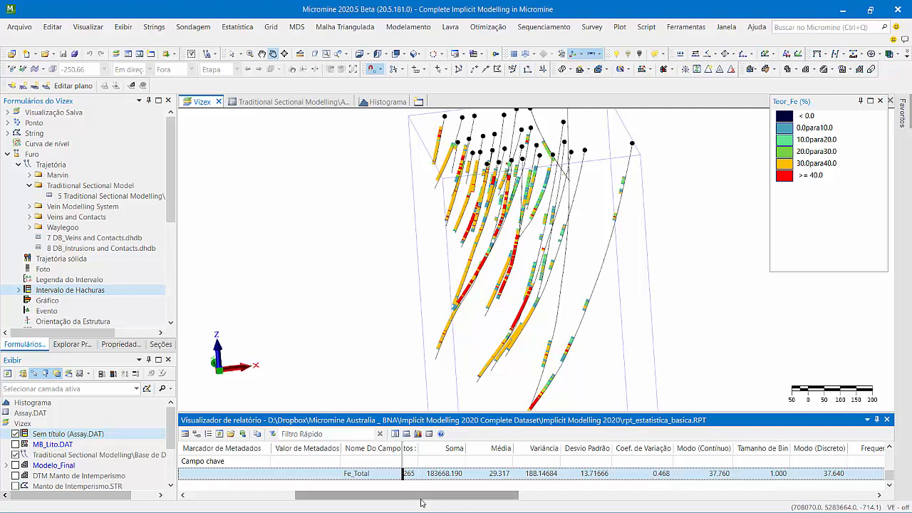
pyautogui.moveTo(472, 501); pyautogui.dragTo(530, 501)
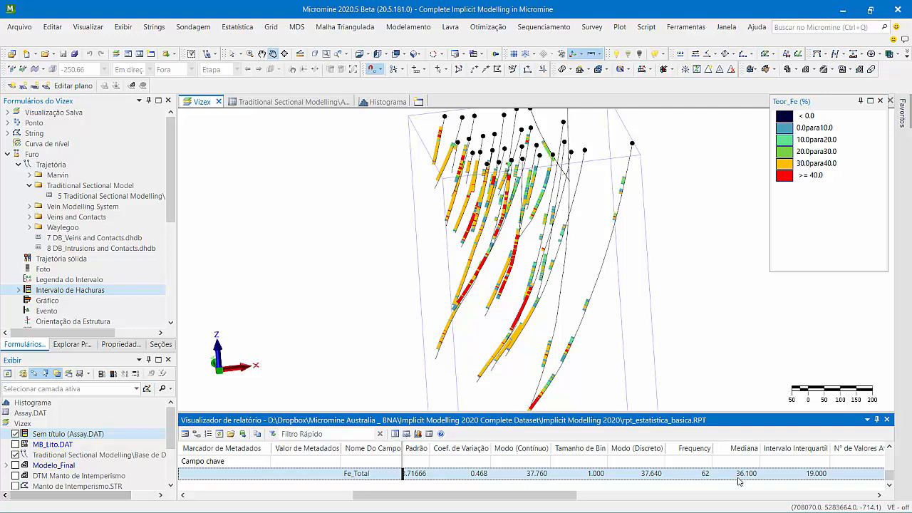
pyautogui.hscroll(-3, 516, 500)
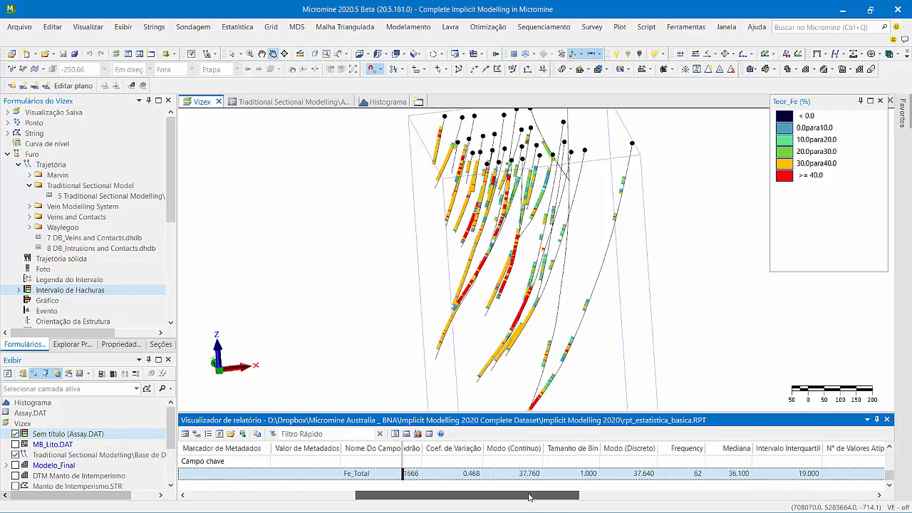
pyautogui.moveTo(516, 500); pyautogui.dragTo(474, 494)
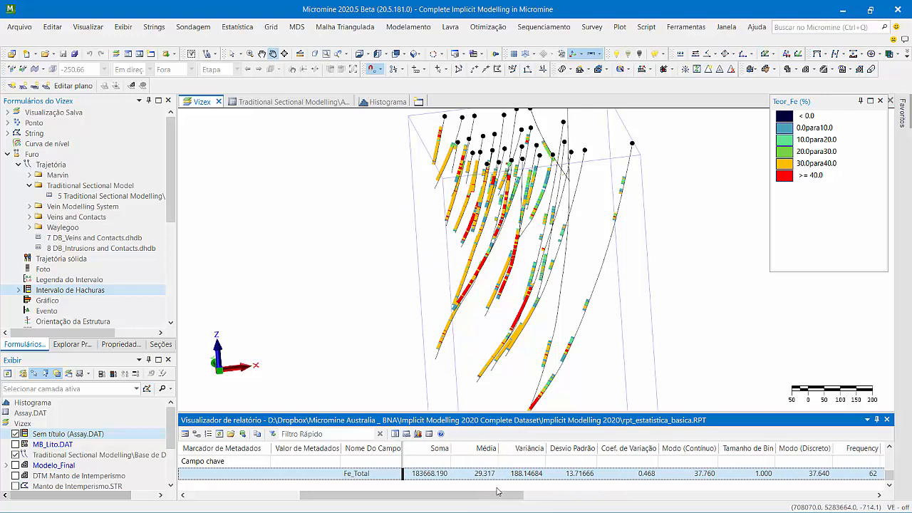
pyautogui.moveTo(502, 499); pyautogui.dragTo(513, 499)
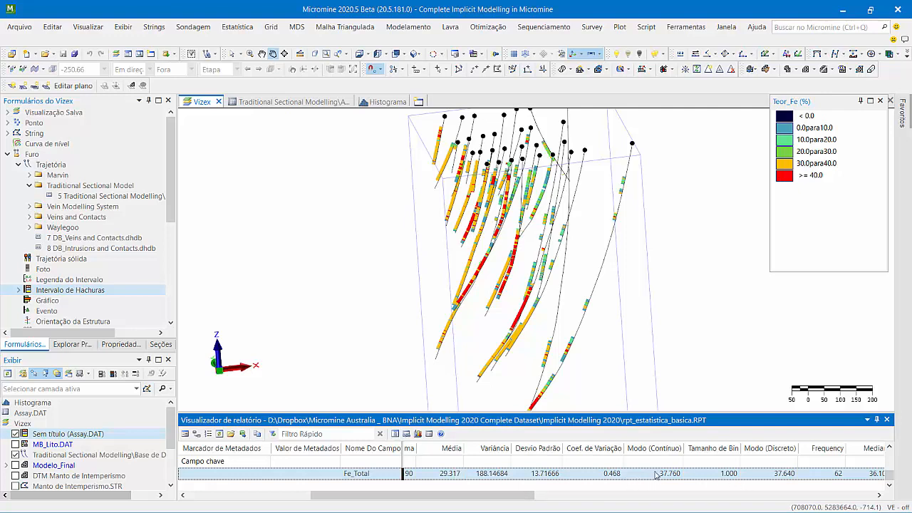
pyautogui.click(877, 494)
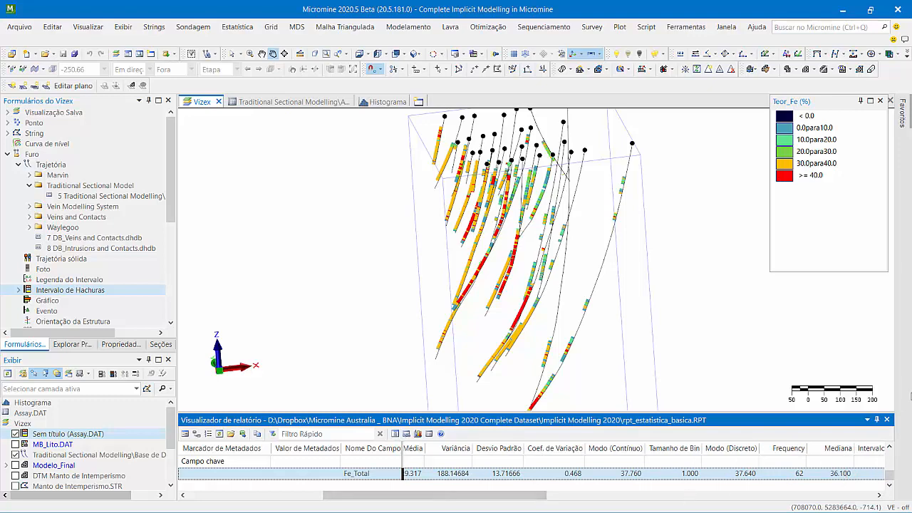
# - Close the statistics report and bring up the Fe_Total histogram of Assay.DAT
pyautogui.click(886, 420)
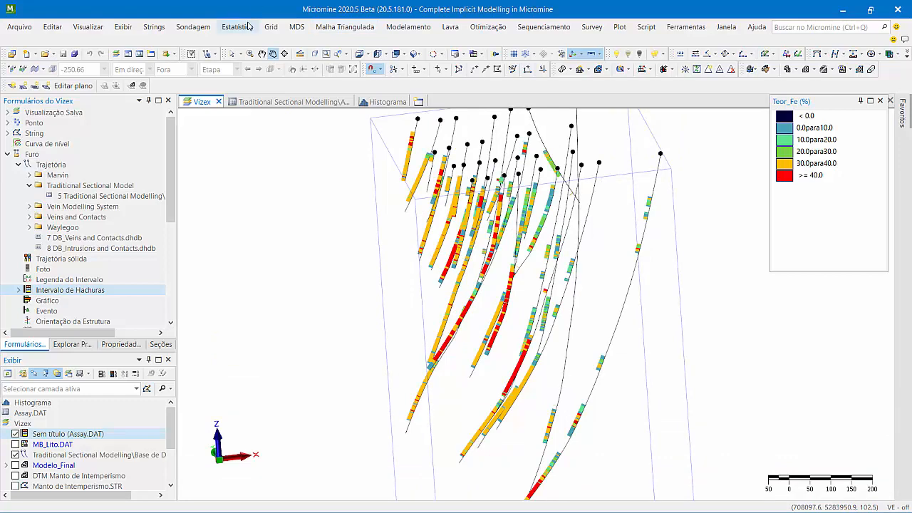
pyautogui.click(376, 103)
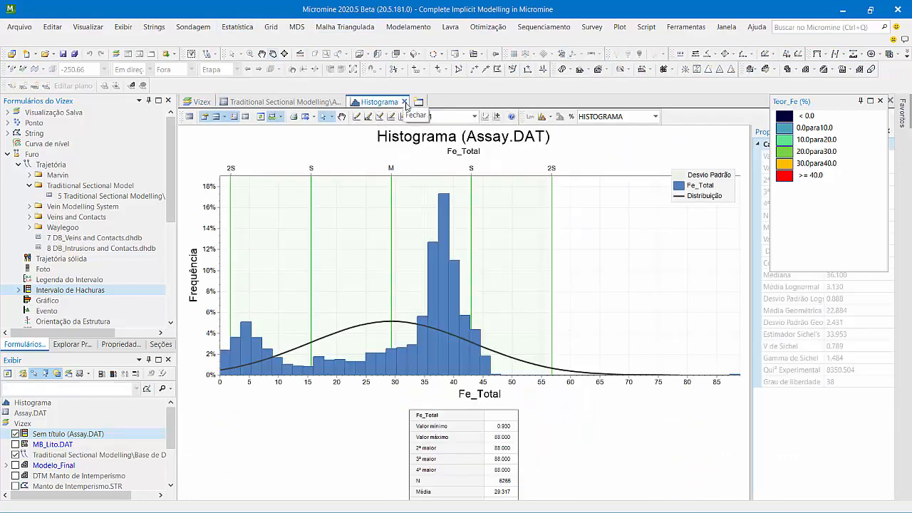
# - Replace the open histogram with a new setup using Assay.DAT as the input file and Fe_Total as the data field, keeping the numeric exceptions
pyautogui.click(404, 103)
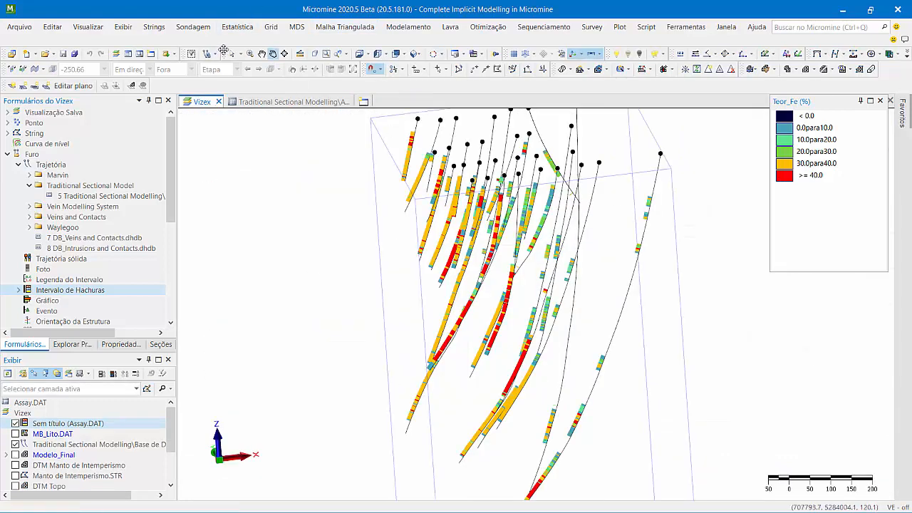
pyautogui.click(237, 27)
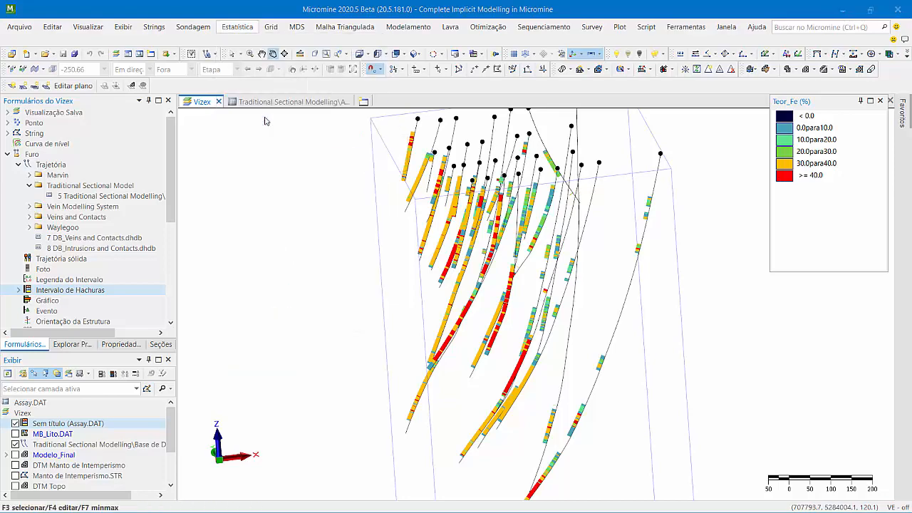
pyautogui.click(269, 134)
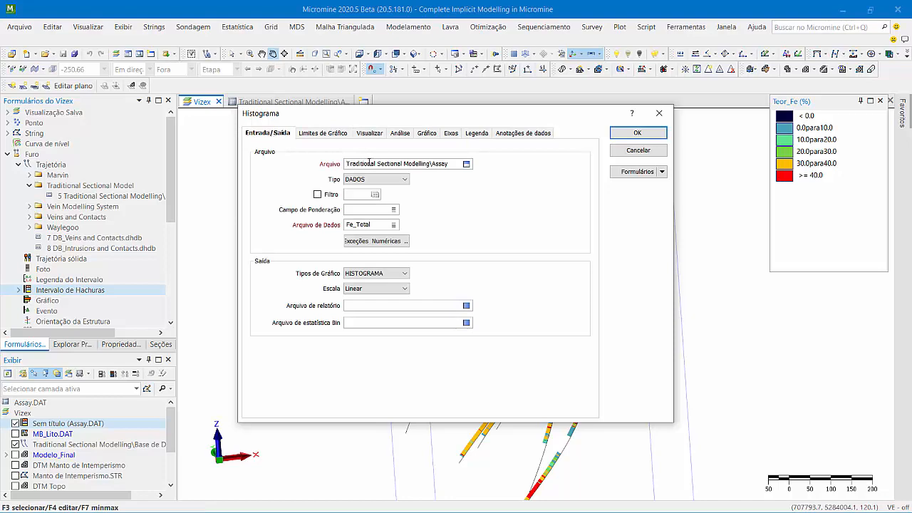
pyautogui.doubleClick(369, 163)
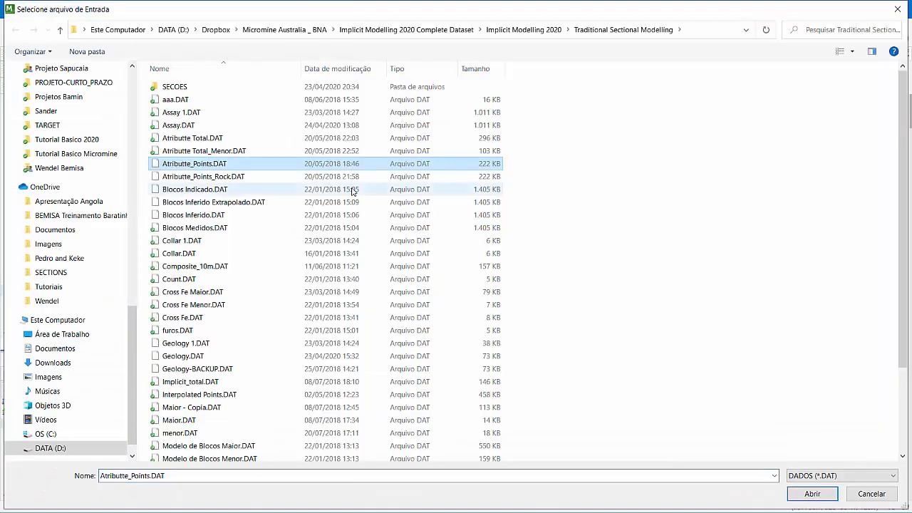
pyautogui.doubleClick(203, 126)
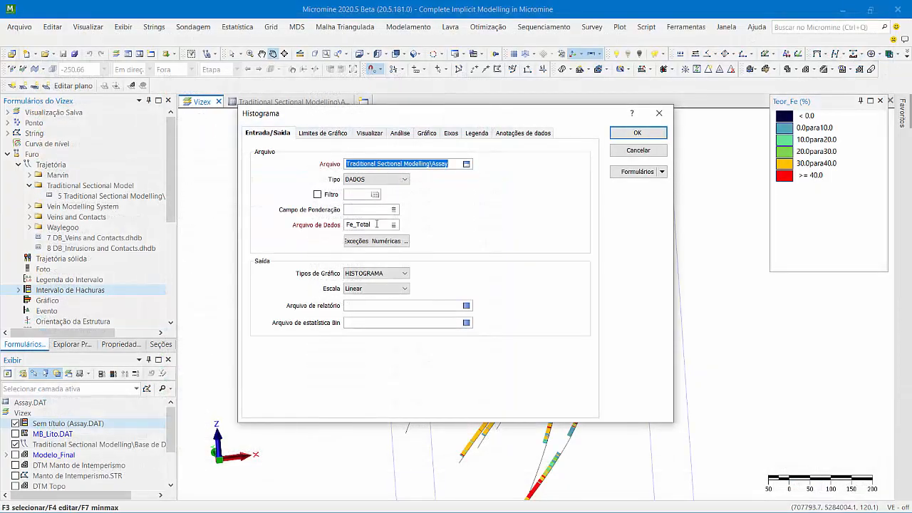
pyautogui.doubleClick(377, 224)
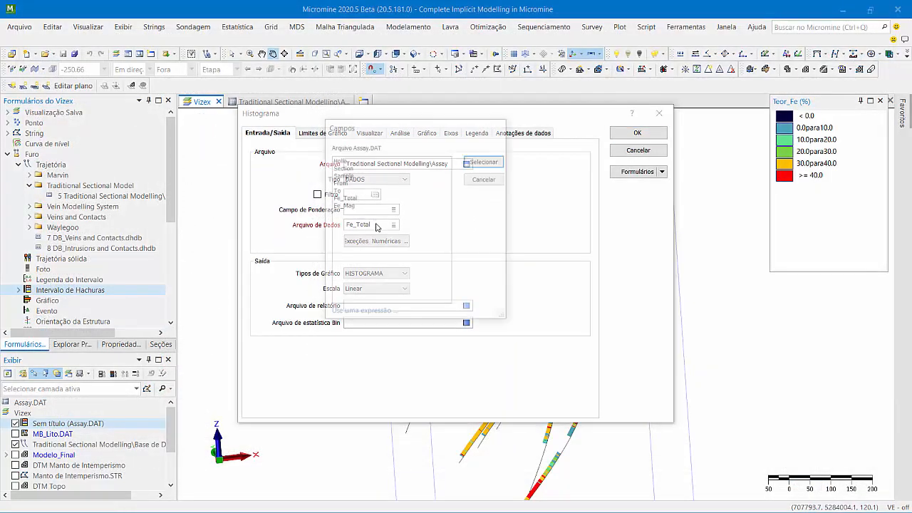
pyautogui.doubleClick(358, 200)
pyautogui.click(378, 243)
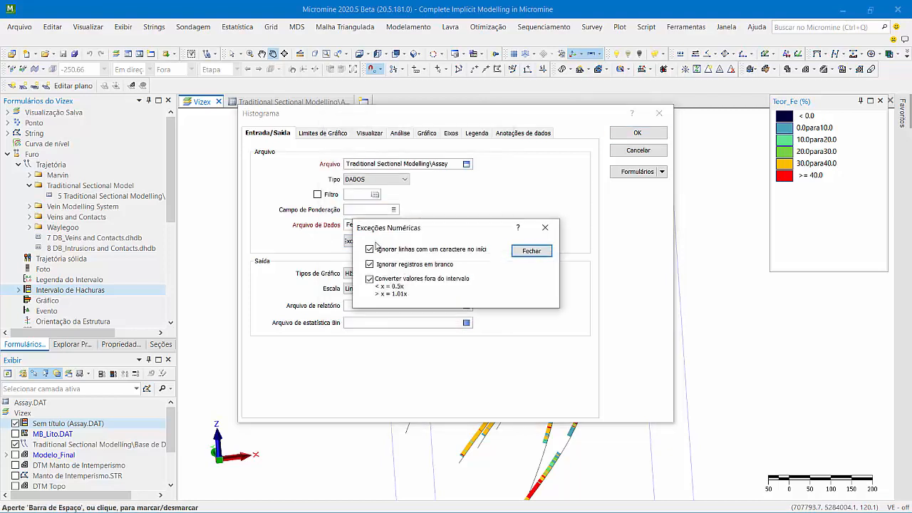
pyautogui.click(544, 227)
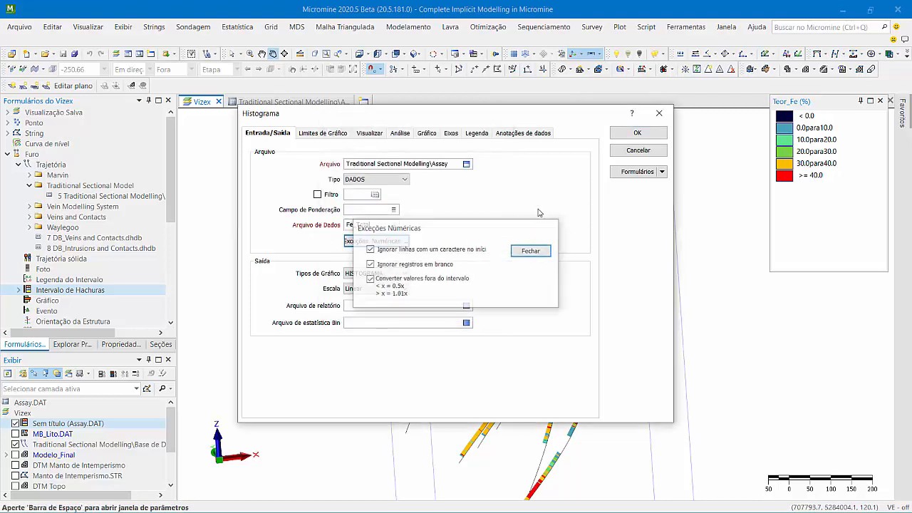
# - Clear the histogram's limits and bin size, and define a minimum of 0 and the maximum of 89 retrieved from the data
pyautogui.click(323, 134)
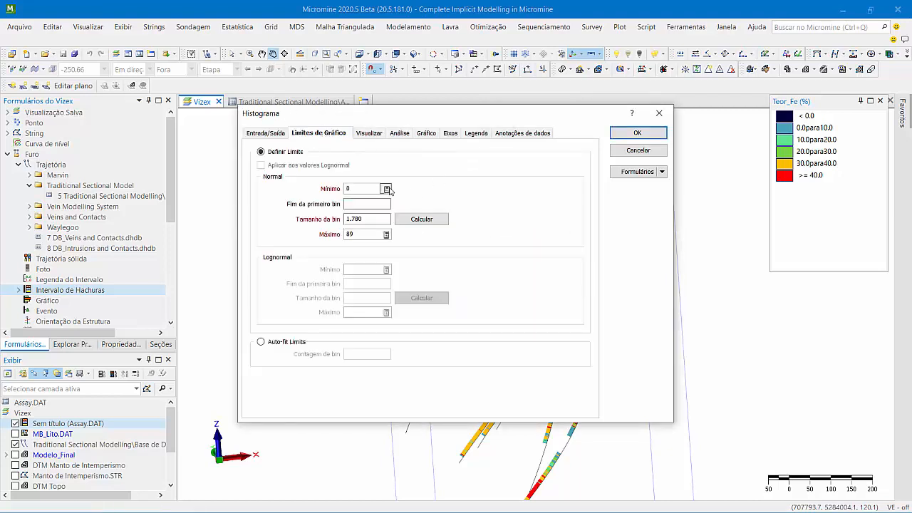
pyautogui.click(379, 235)
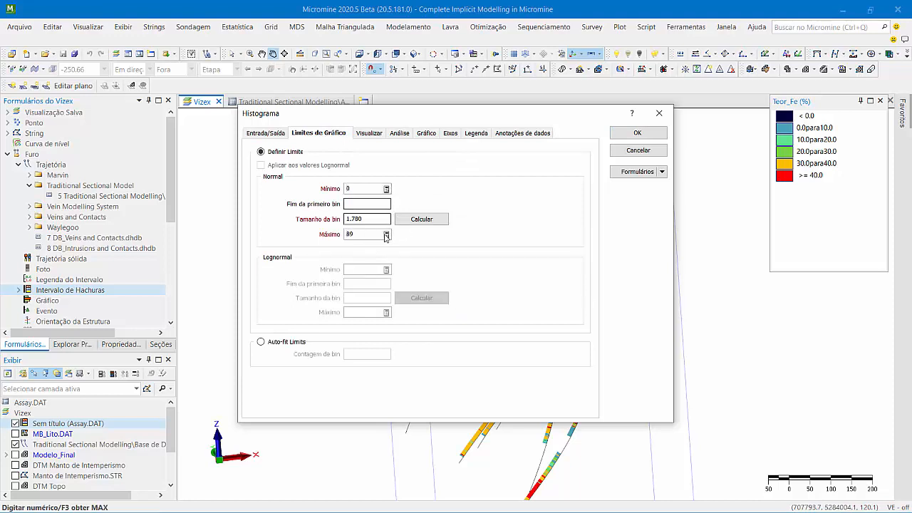
pyautogui.press('BackSpace')
pyautogui.moveTo(362, 219); pyautogui.dragTo(316, 205)
pyautogui.press('BackSpace')
pyautogui.click(362, 189)
pyautogui.press('BackSpace')
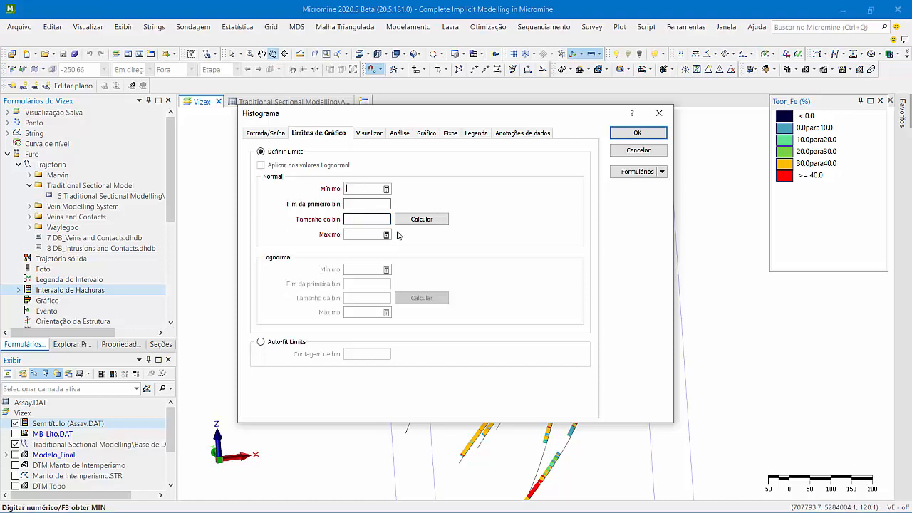
pyautogui.write('0')
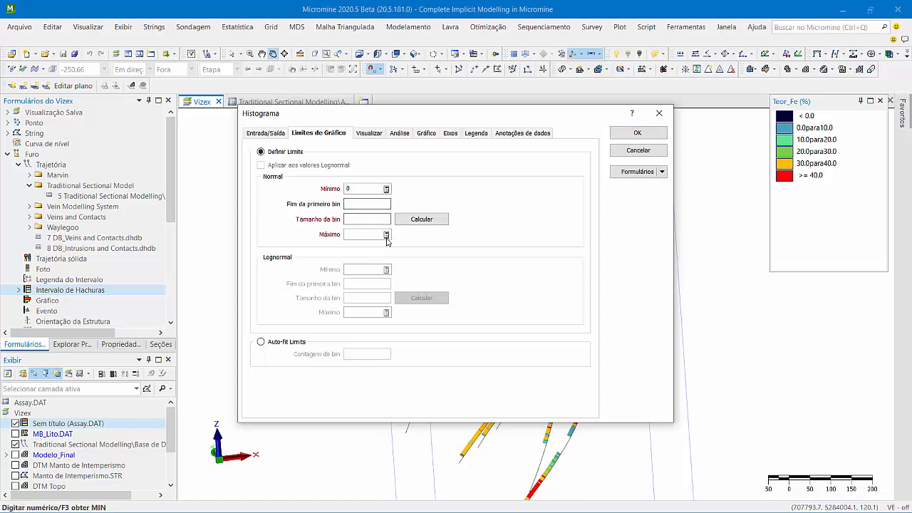
pyautogui.click(386, 235)
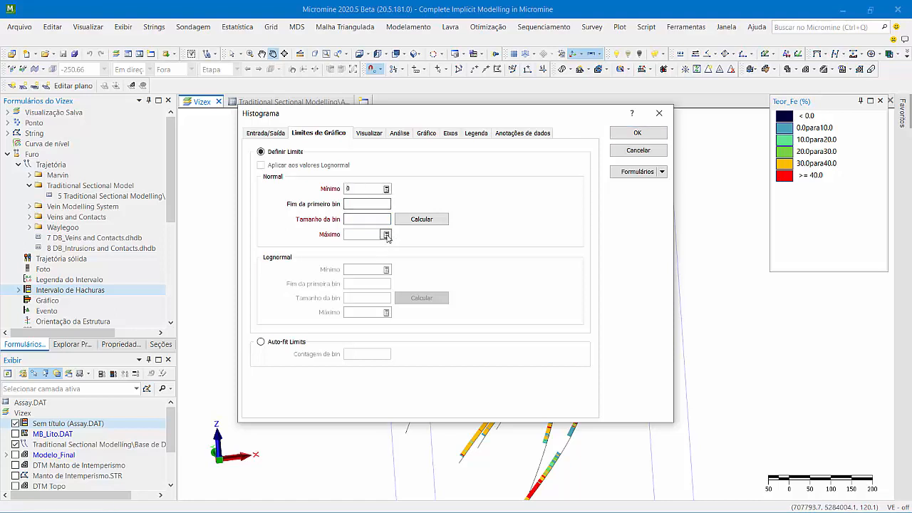
# - Calculate the bin size for 50 classes and generate the histogram with the normal curve and a frequency Y axis
pyautogui.click(430, 225)
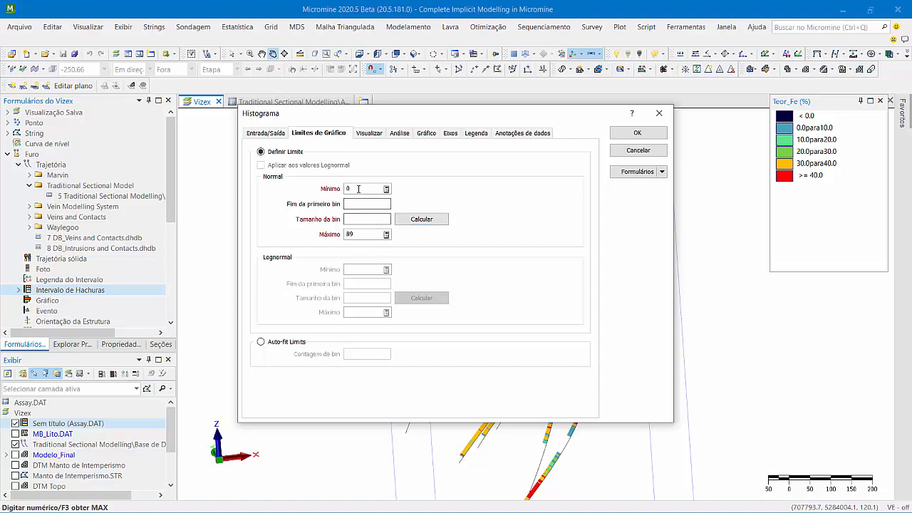
pyautogui.click(413, 218)
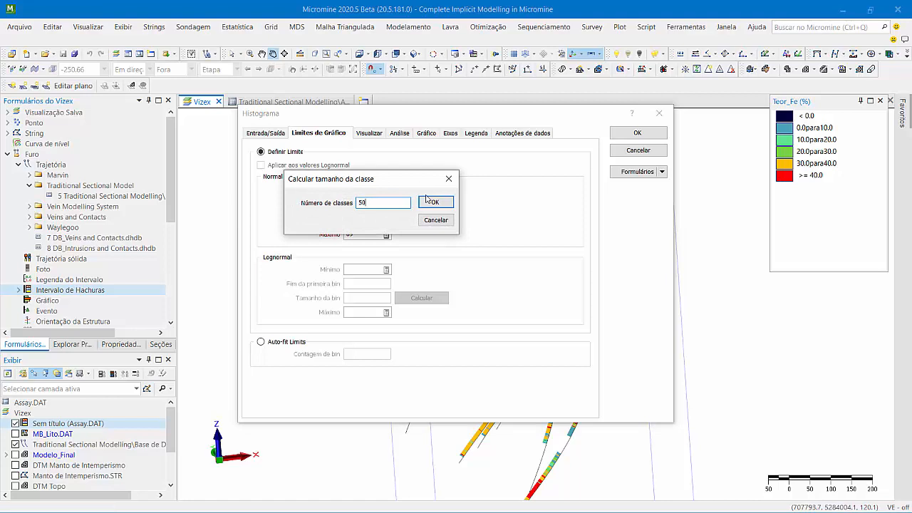
pyautogui.click(430, 201)
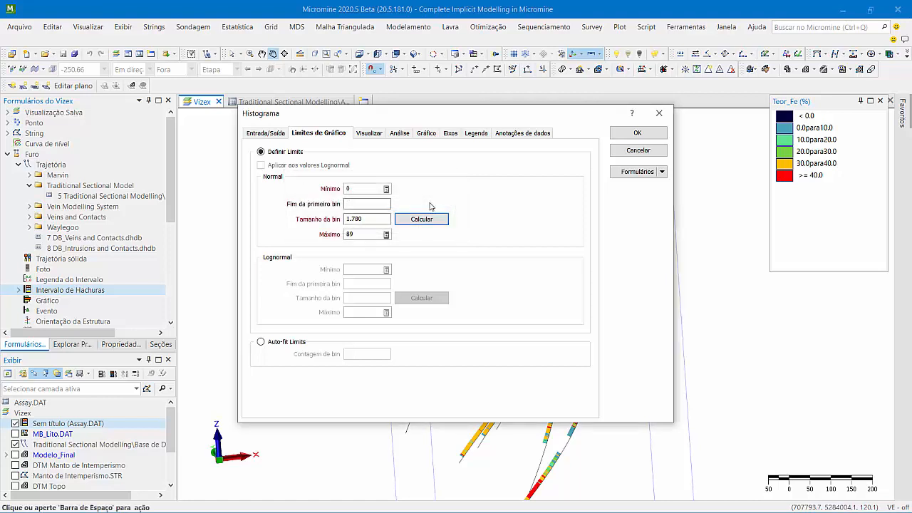
pyautogui.click(368, 134)
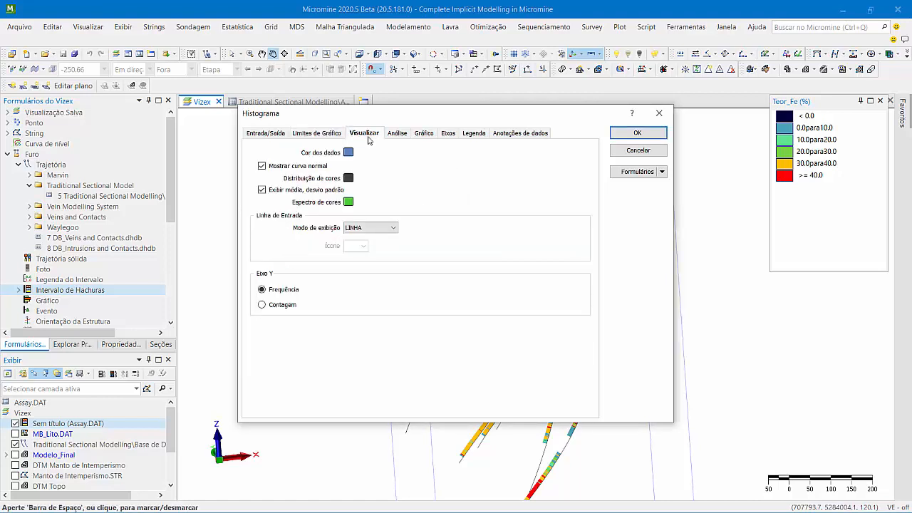
pyautogui.click(638, 133)
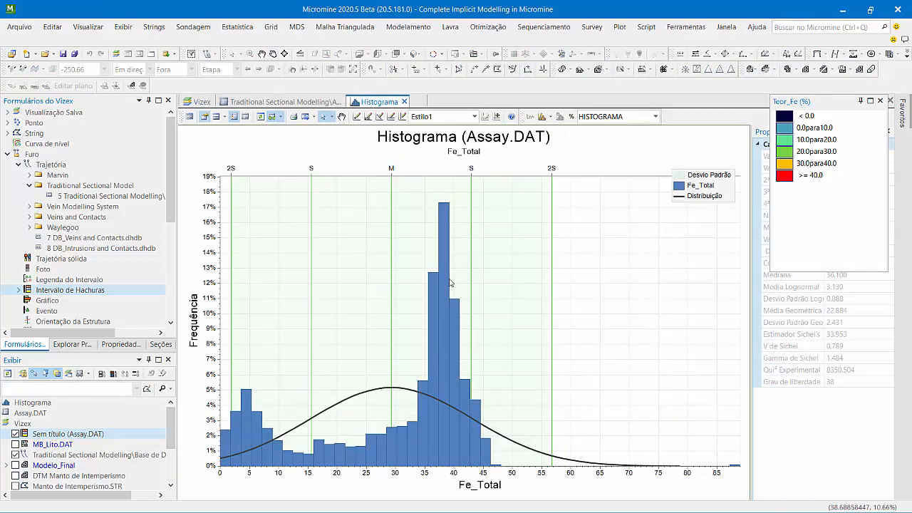
# - Close the Teor_Fe (%) legend and examine the Fe_Total histogram's grade populations, from the low-grade bars to the highest values
pyautogui.click(880, 101)
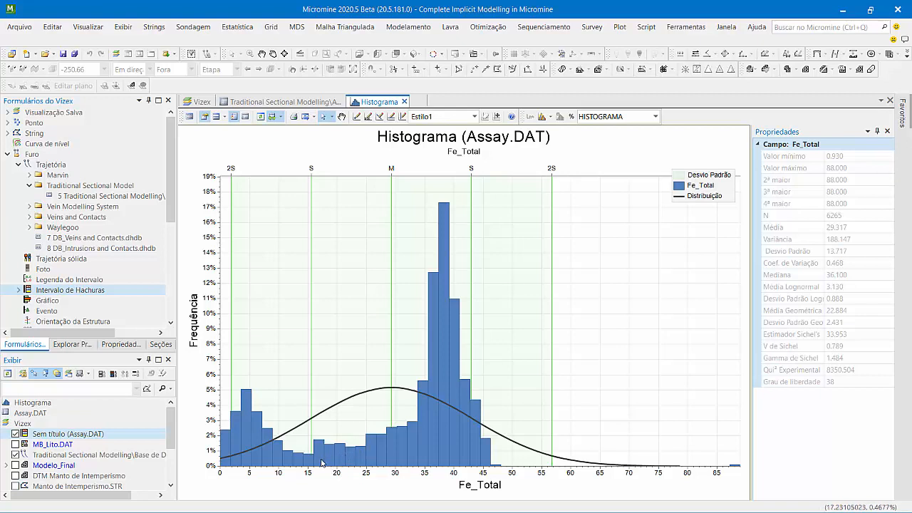
pyautogui.scroll(3, 322, 463)
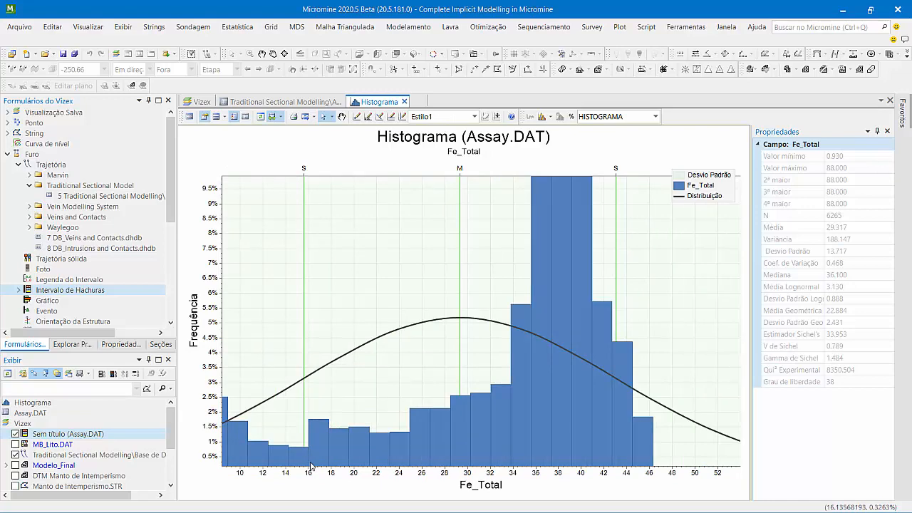
pyautogui.scroll(-3, 311, 466)
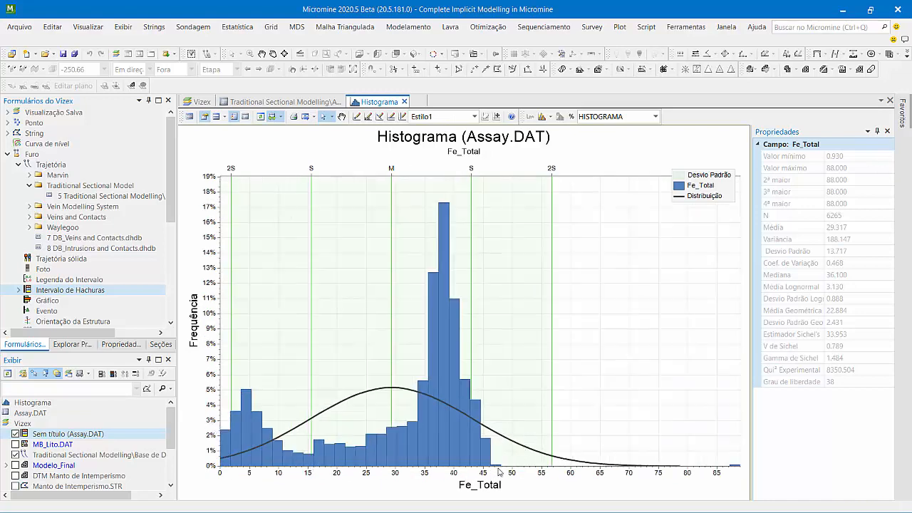
pyautogui.scroll(3, 499, 470)
pyautogui.scroll(-3, 505, 399)
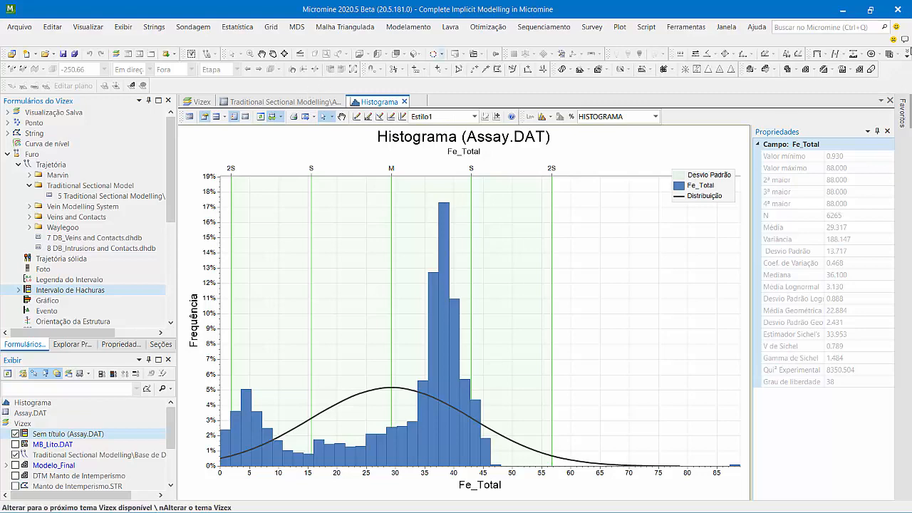
# - Show the Fe_Total statistics table beneath the histogram and hide the properties pane
pyautogui.click(886, 131)
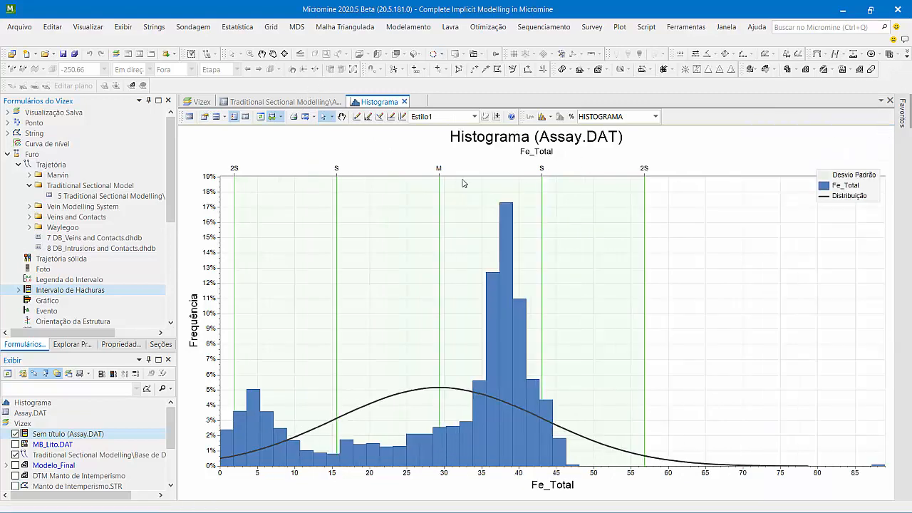
pyautogui.click(216, 116)
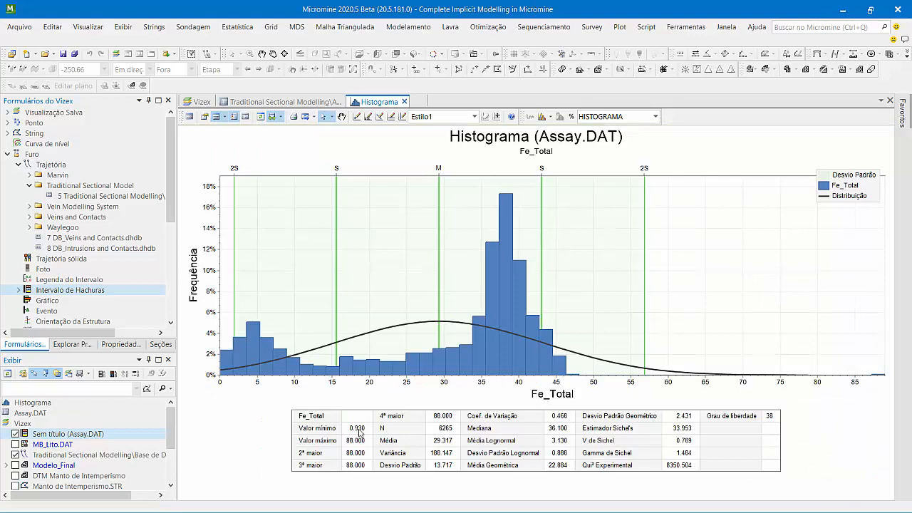
pyautogui.click(360, 431)
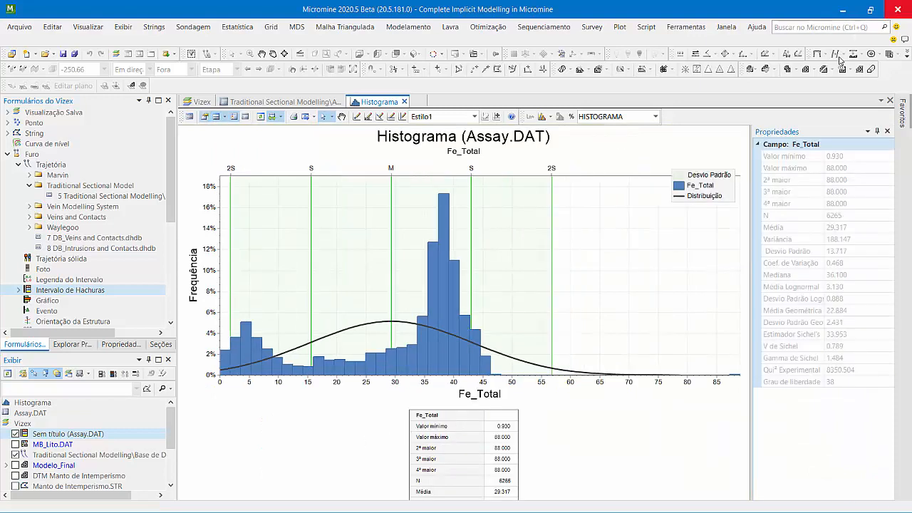
pyautogui.click(887, 131)
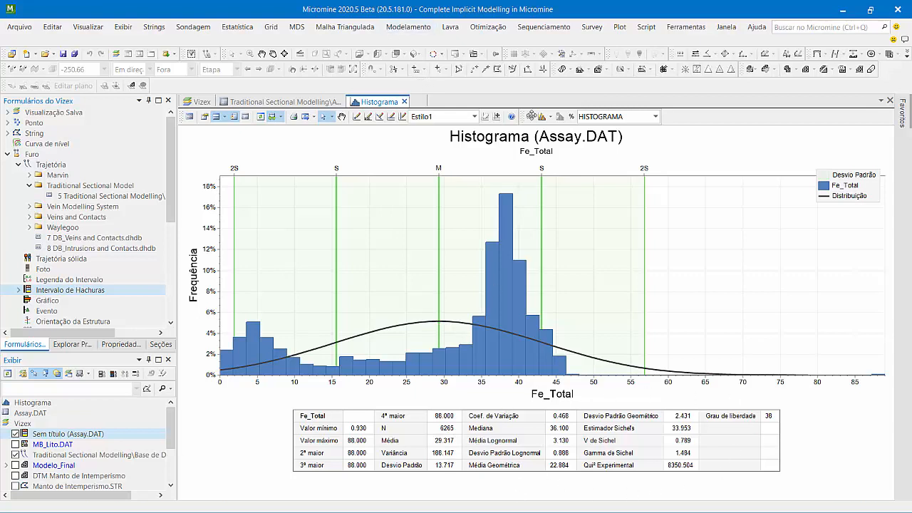
# - View the Fe_Total distribution as a cumulative frequency curve and as a probability plot
pyautogui.click(656, 116)
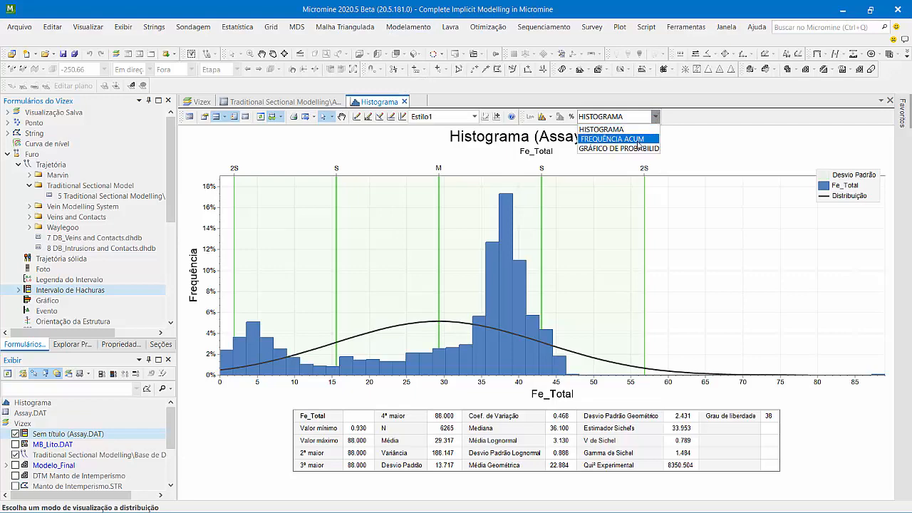
pyautogui.click(635, 138)
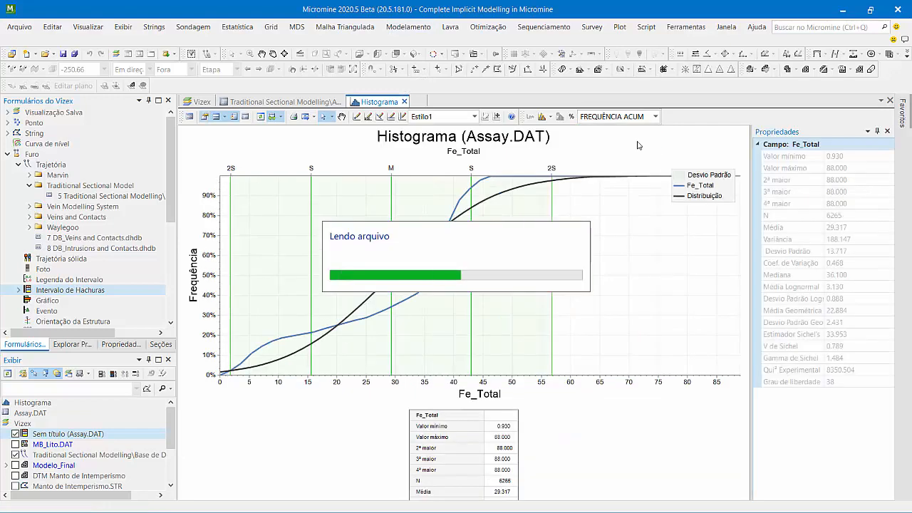
pyautogui.click(887, 131)
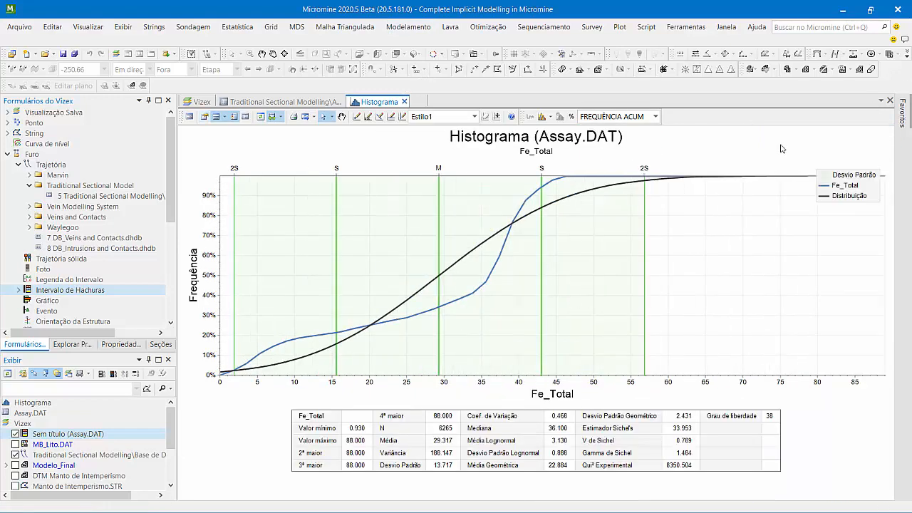
pyautogui.click(653, 117)
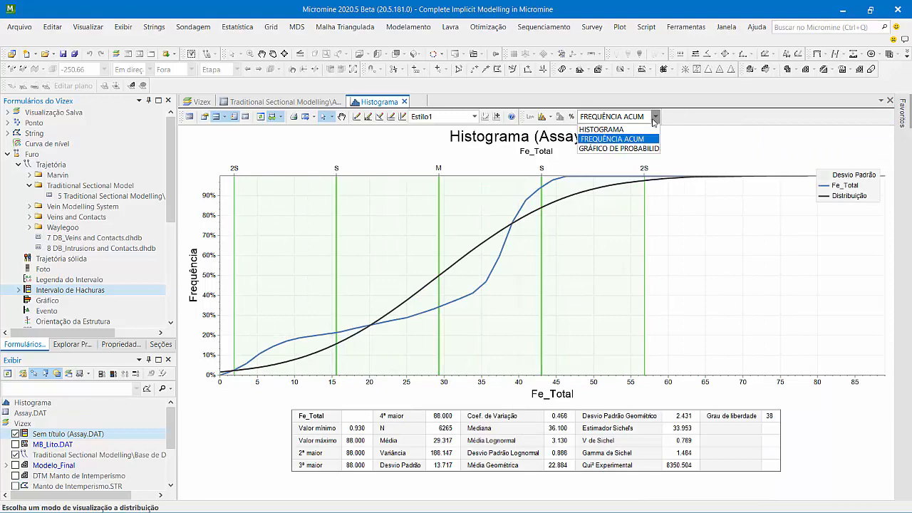
pyautogui.click(622, 148)
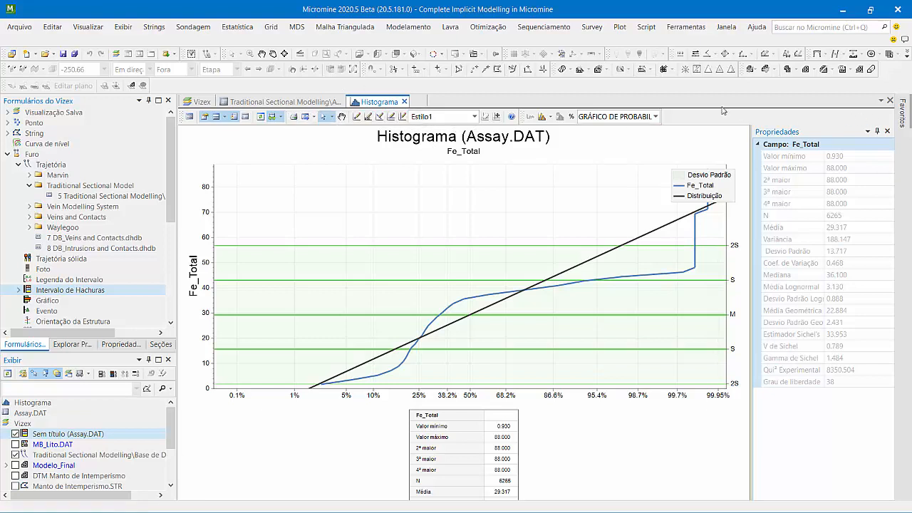
# - Compare the Fe_Total distribution as histogram, cumulative frequency and probability plots, returning to the histogram
pyautogui.click(656, 116)
pyautogui.click(632, 130)
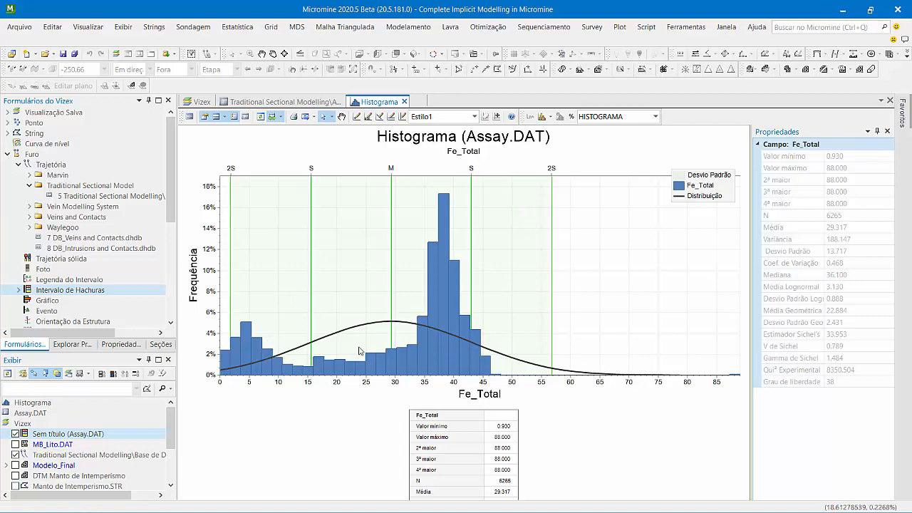
pyautogui.click(656, 116)
pyautogui.click(630, 137)
pyautogui.click(656, 116)
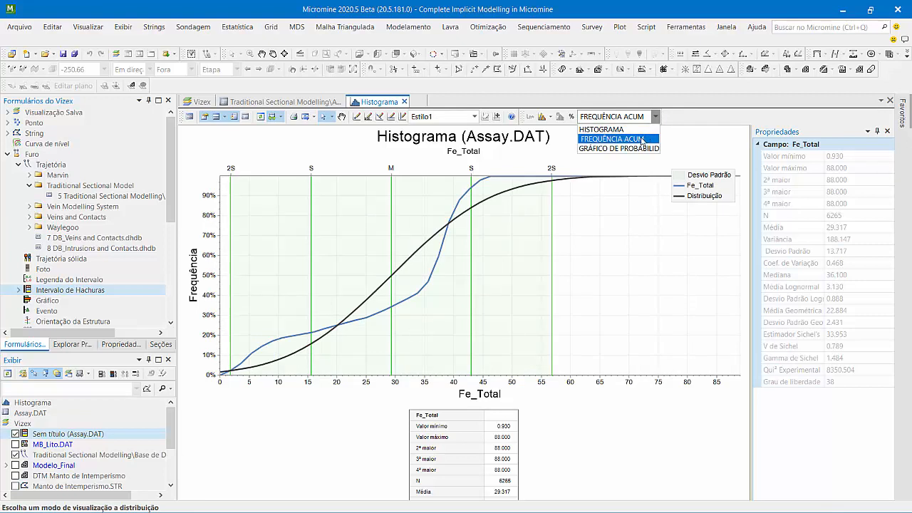
pyautogui.click(633, 148)
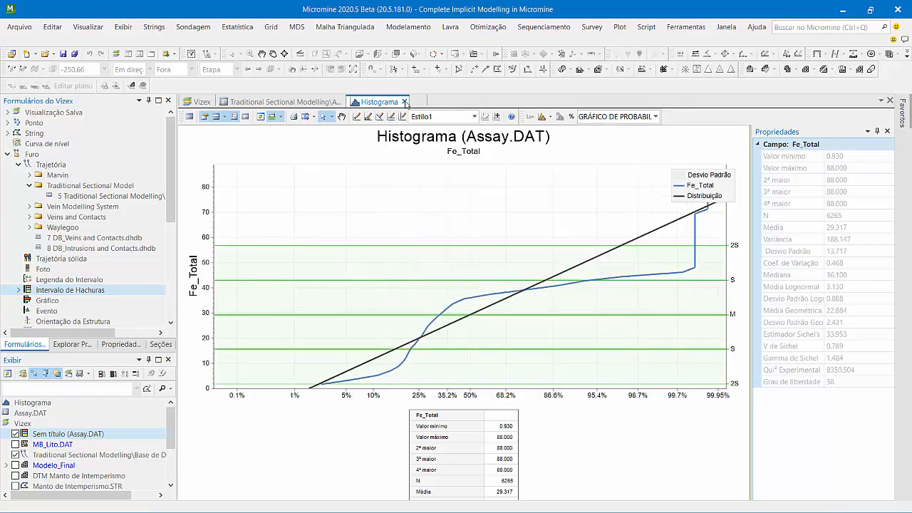
pyautogui.click(656, 116)
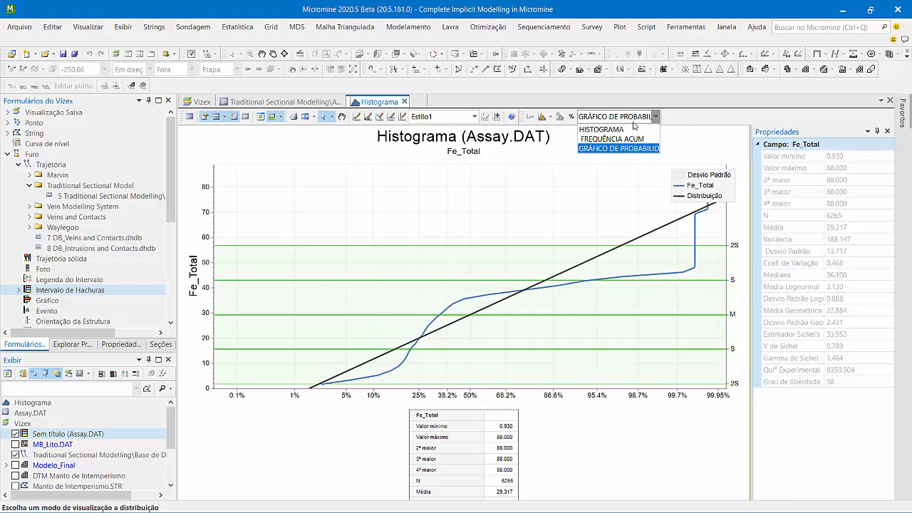
pyautogui.click(620, 128)
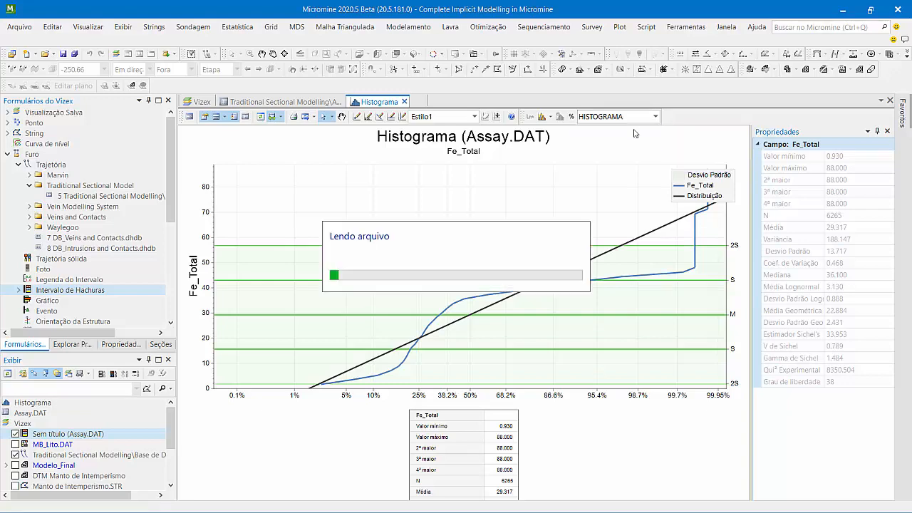
# - Hide the properties pane and inspect the isolated histogram bar at the highest Fe_Total values
pyautogui.click(888, 132)
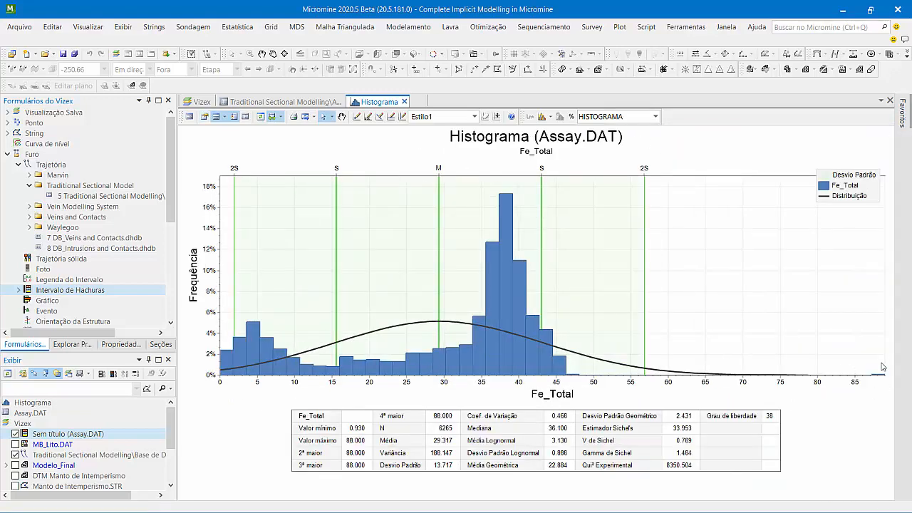
pyautogui.scroll(1, 882, 367)
pyautogui.scroll(2, 857, 364)
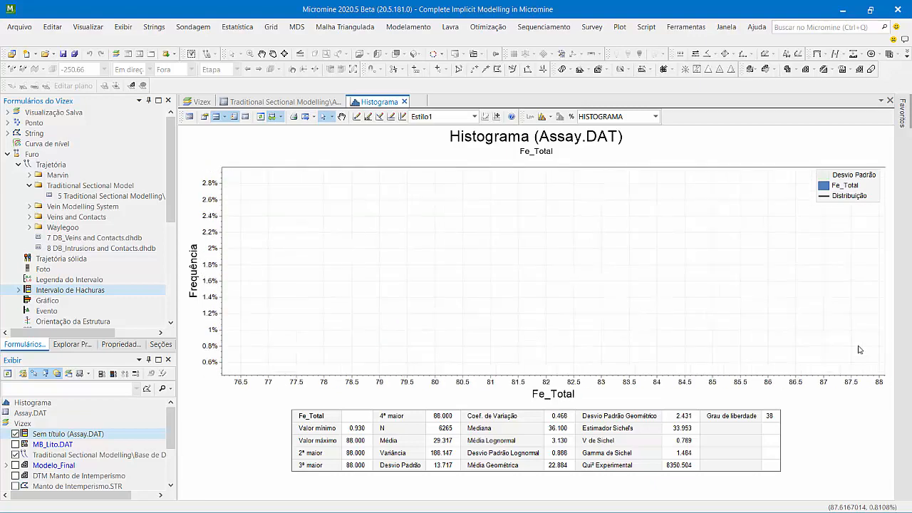
pyautogui.scroll(1, 859, 350)
pyautogui.moveTo(859, 349); pyautogui.dragTo(655, 235, button='middle')
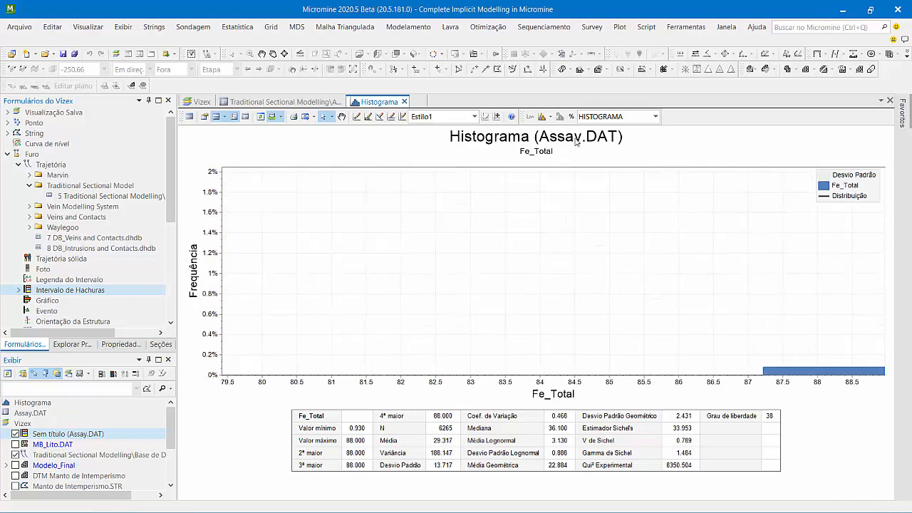
# - Place the histogram in a new vertical tab group beside the 3D view and synchronise its selection in both directions (Ambos)
pyautogui.rightClick(374, 101)
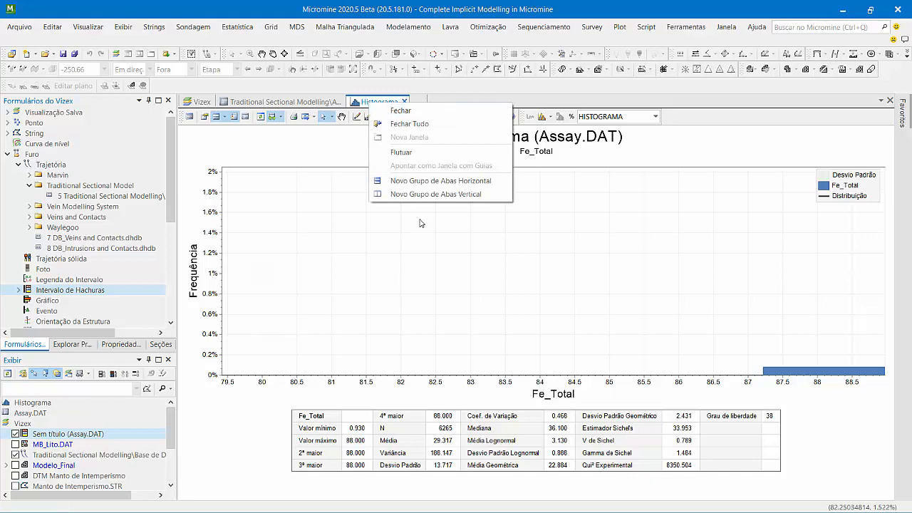
pyautogui.click(429, 193)
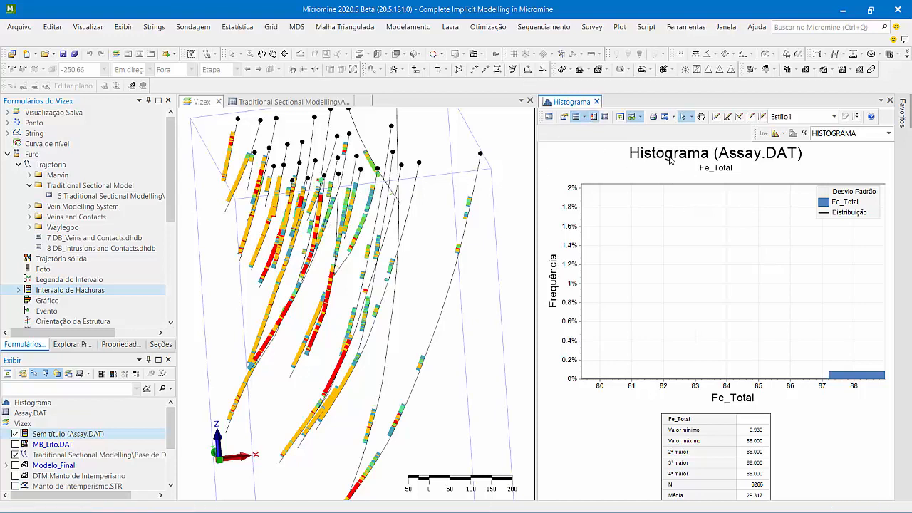
pyautogui.click(639, 116)
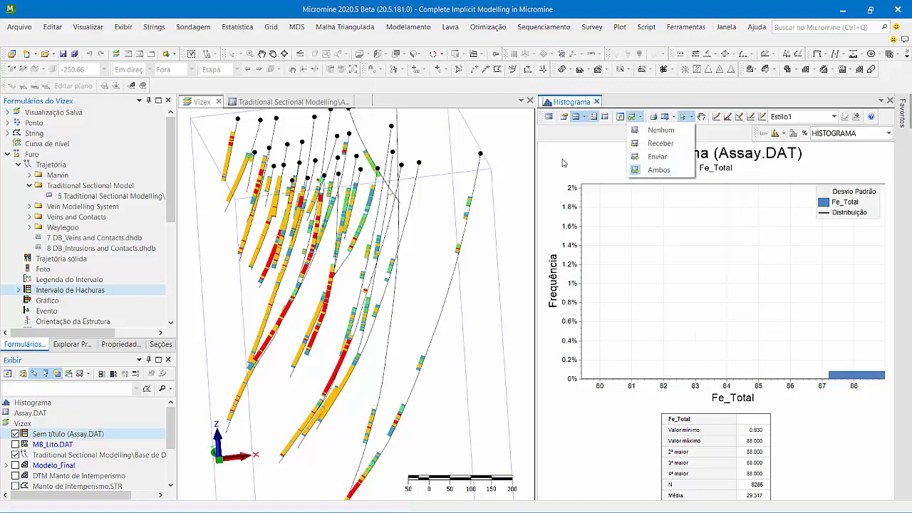
pyautogui.click(659, 169)
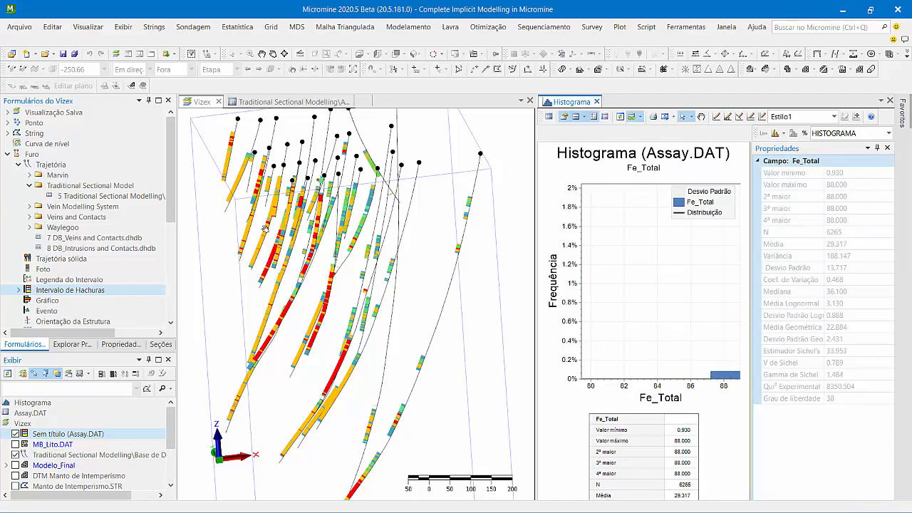
# - Set selection synchronisation of the Assay.DAT hatch layer to Ambos
pyautogui.click(51, 434)
pyautogui.rightClick(52, 433)
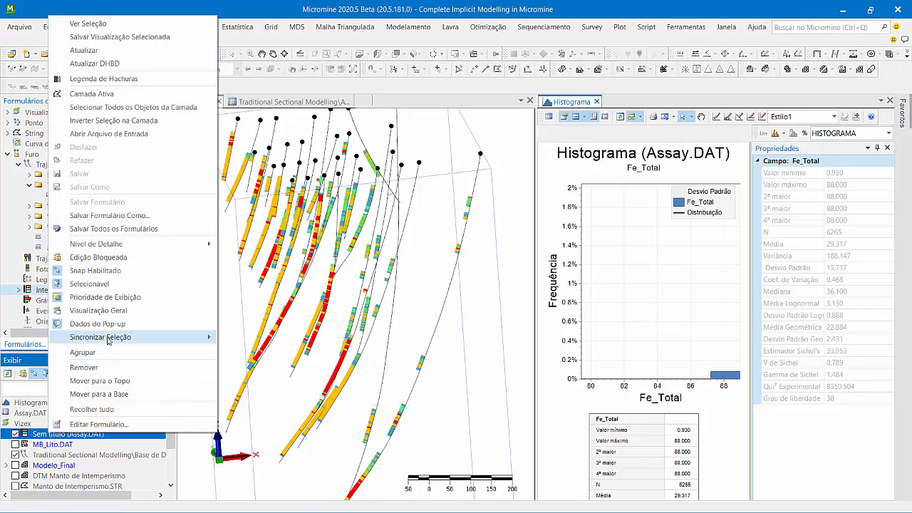
pyautogui.moveTo(109, 339)
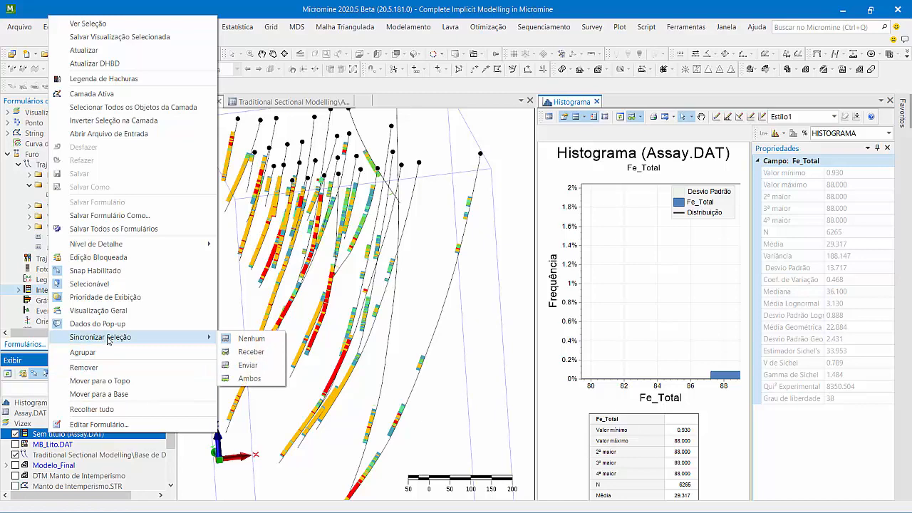
pyautogui.click(252, 381)
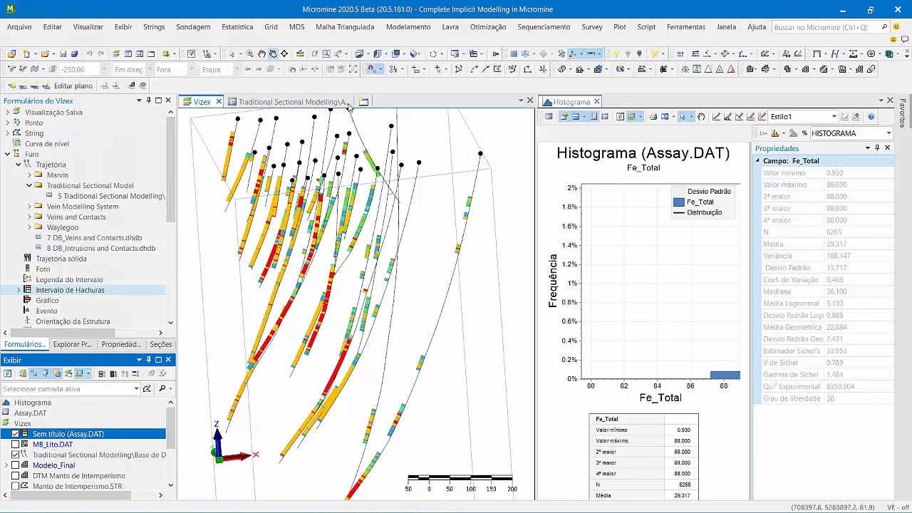
# - Select the highest-grade histogram bar and locate its highlighted intervals along the drillholes
pyautogui.click(237, 55)
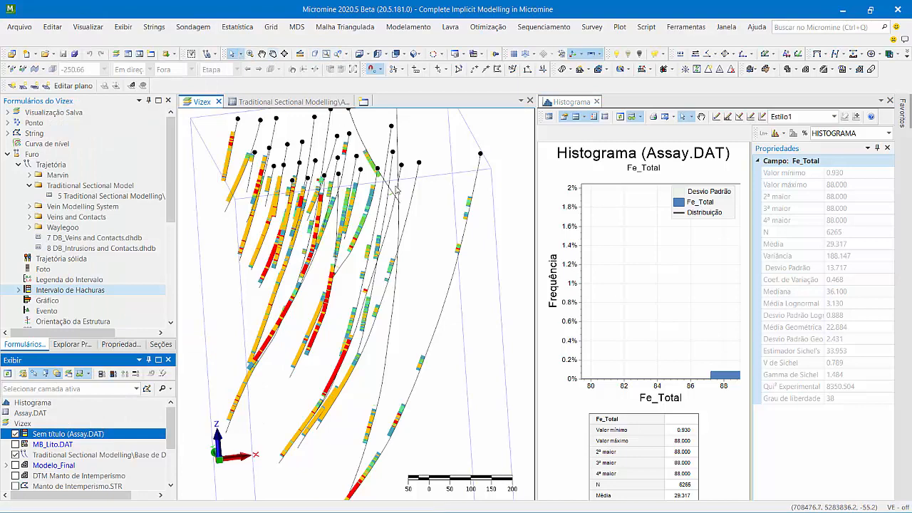
pyautogui.click(432, 206)
pyautogui.click(735, 380)
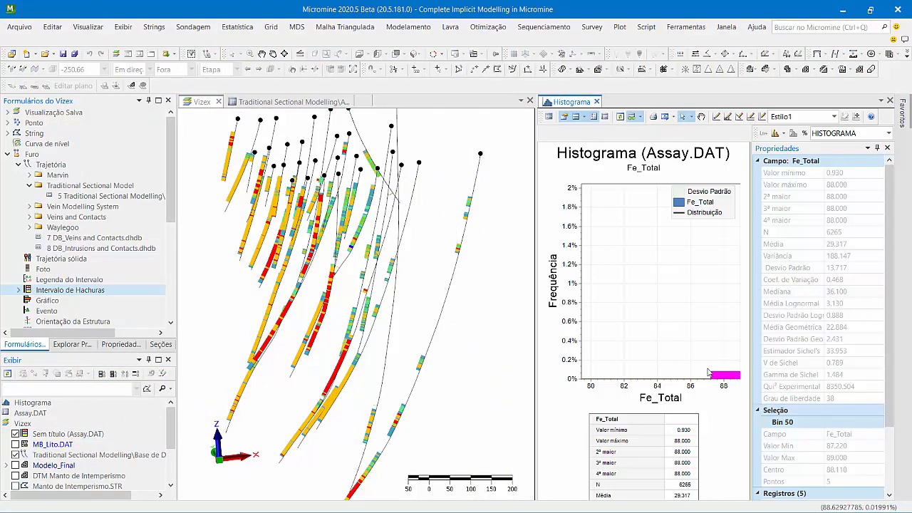
pyautogui.scroll(-3, 400, 277)
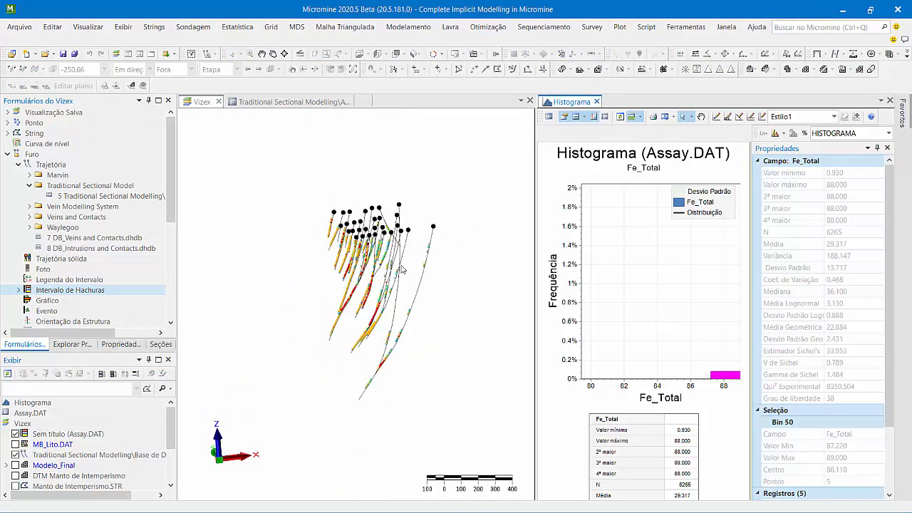
pyautogui.scroll(3, 401, 266)
pyautogui.scroll(10, 366, 267)
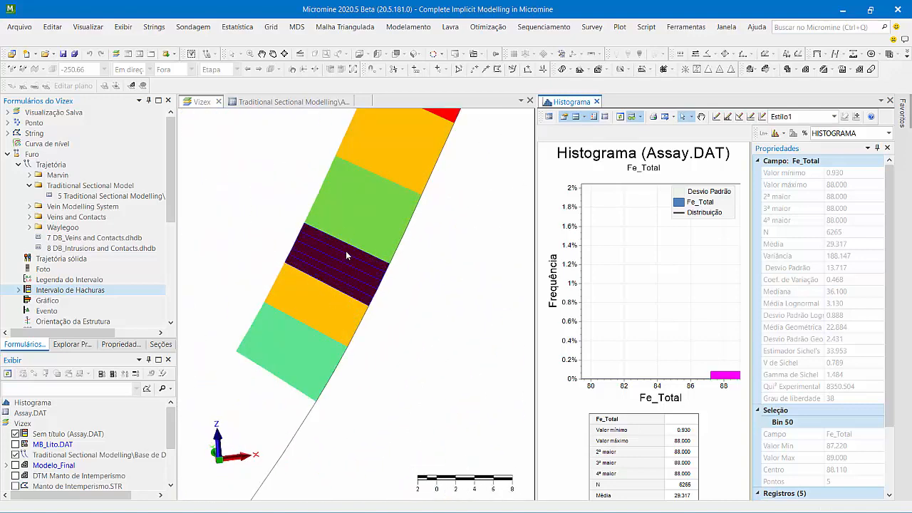
pyautogui.scroll(-10, 407, 270)
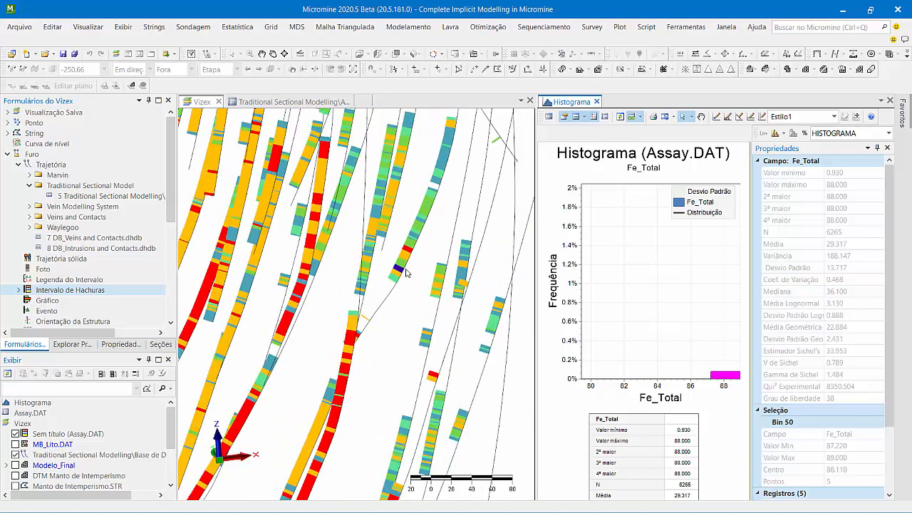
pyautogui.scroll(-5, 649, 315)
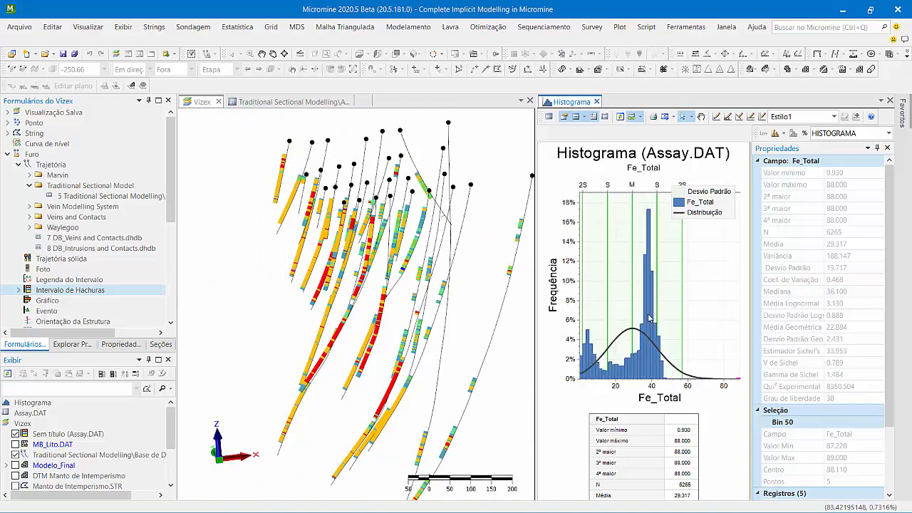
# - Select the tallest Fe_Total histogram bar to highlight its intervals in the drillholes, and hide the properties pane
pyautogui.scroll(2, 649, 340)
pyautogui.click(649, 342)
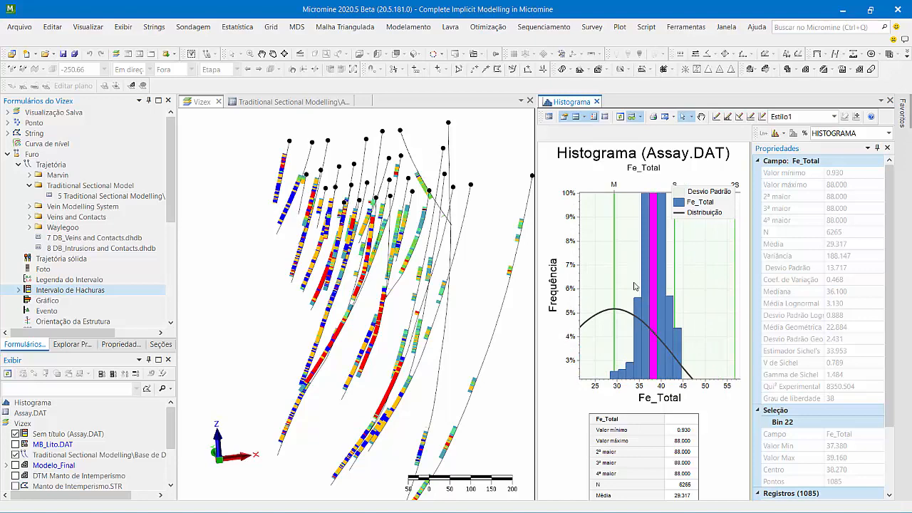
pyautogui.scroll(-3, 689, 274)
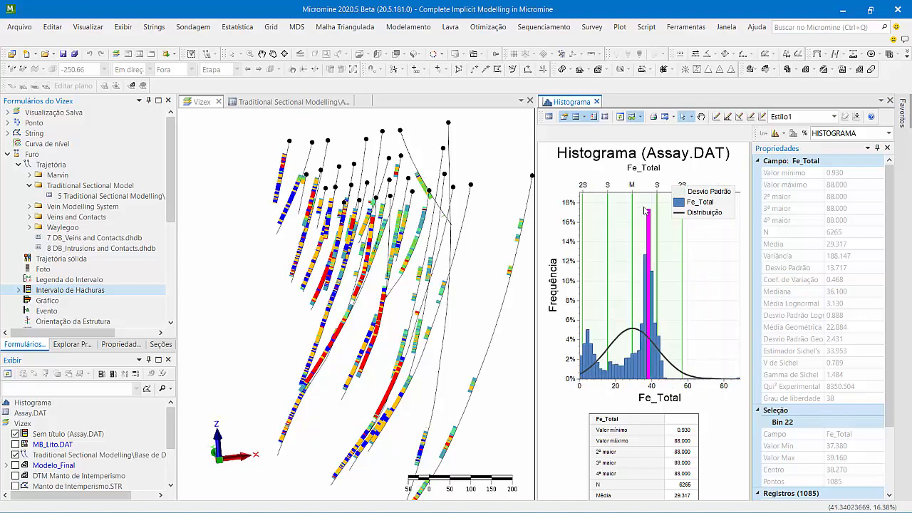
pyautogui.click(888, 148)
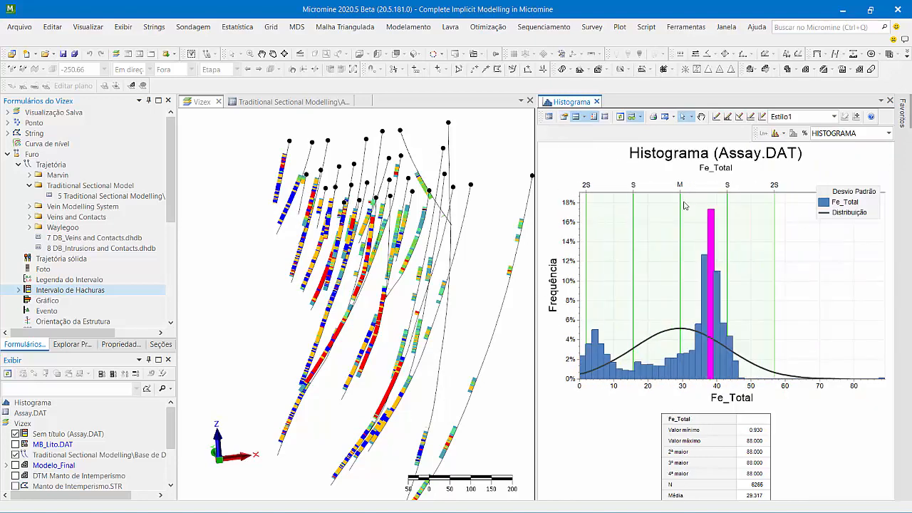
# - Select a single red high-grade interval on a drillhole and examine the corresponding bar in the histogram
pyautogui.click(370, 296)
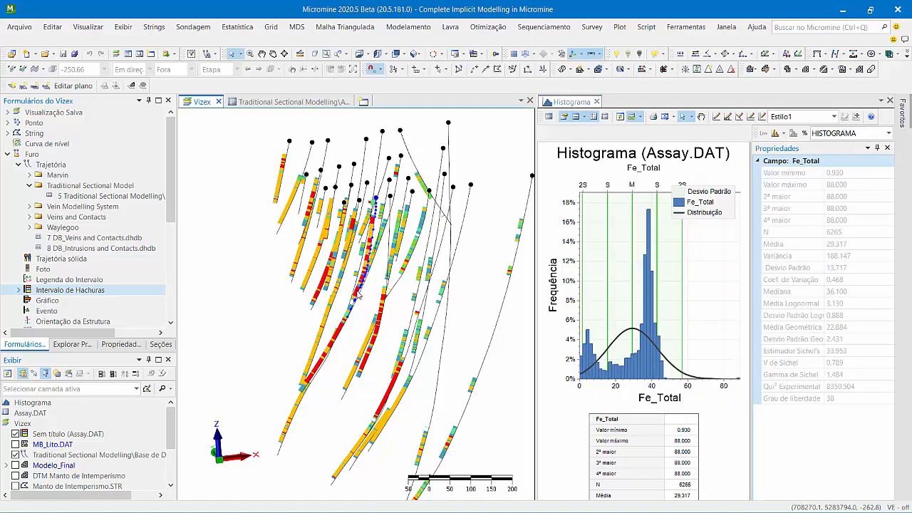
pyautogui.scroll(5, 362, 296)
pyautogui.click(368, 300)
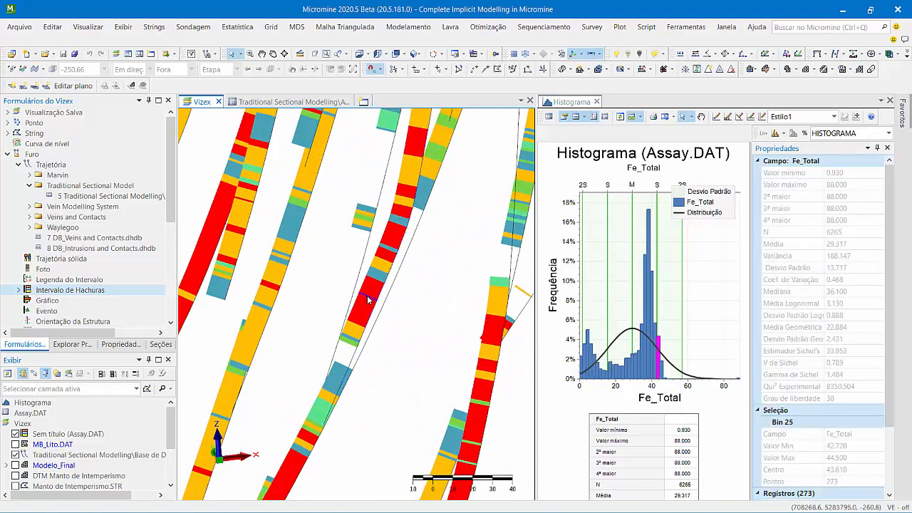
pyautogui.scroll(3, 658, 351)
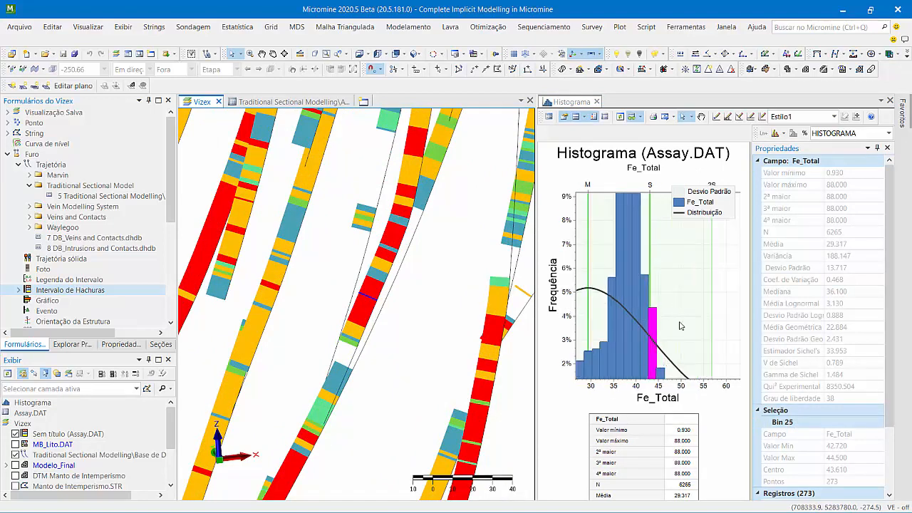
pyautogui.scroll(-3, 681, 326)
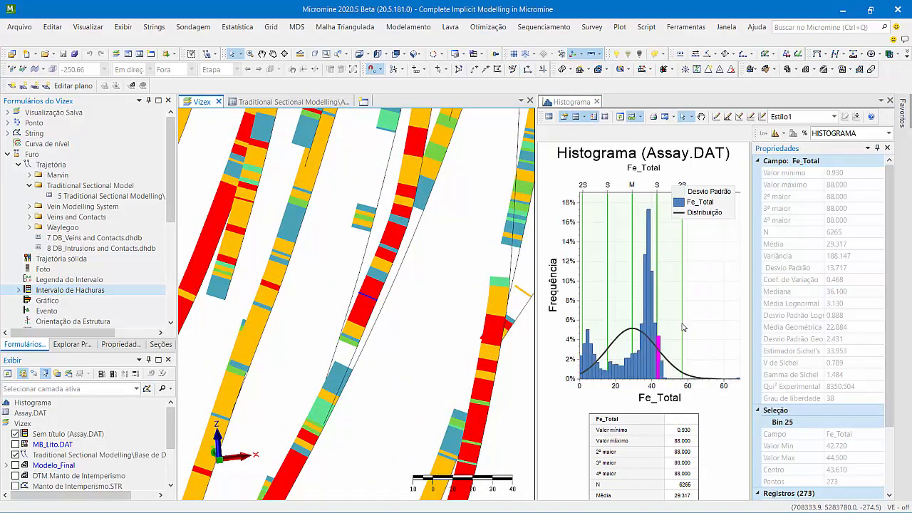
# - Close the properties pane and the histogram, and show the drillholes from a rotated 3D view
pyautogui.click(887, 149)
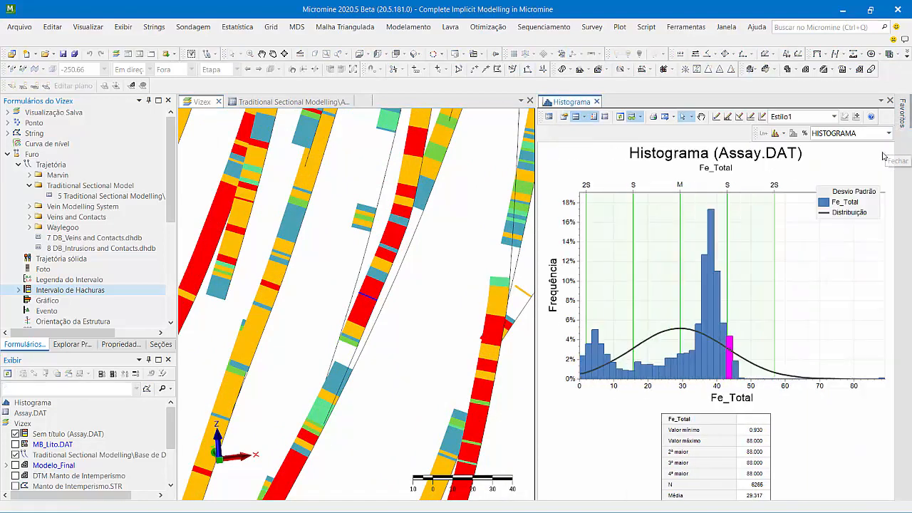
pyautogui.click(596, 102)
pyautogui.scroll(-5, 784, 251)
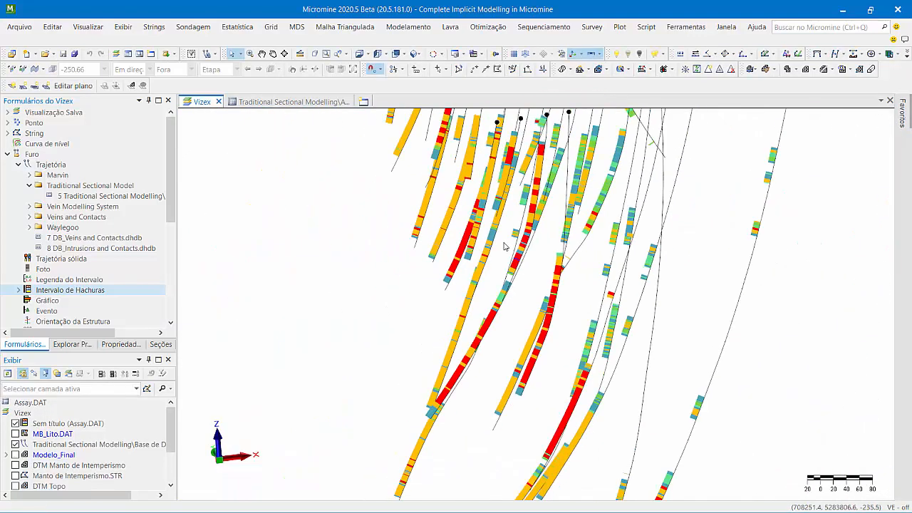
pyautogui.scroll(3, 574, 220)
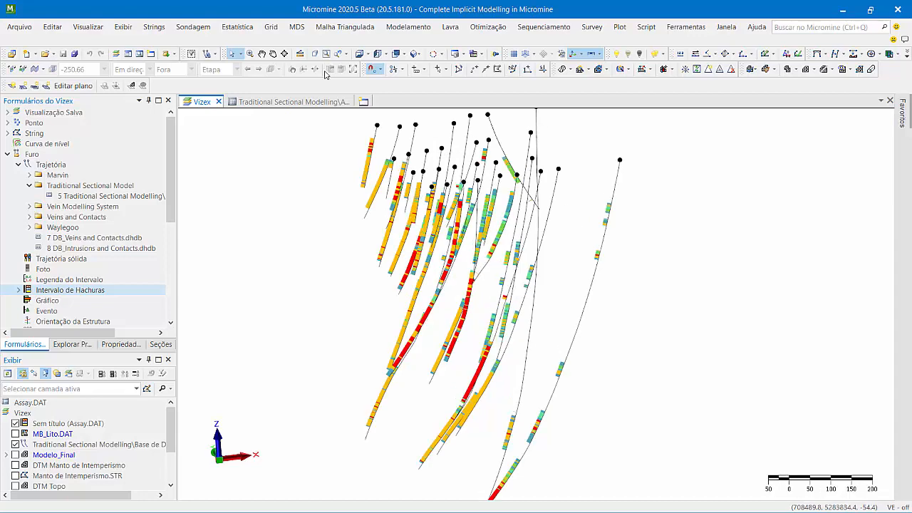
pyautogui.click(273, 54)
pyautogui.moveTo(631, 254); pyautogui.dragTo(549, 270)
# - Open the Assay.DAT interval file for editing from the input data of the Fe_Total hatch layer's form
pyautogui.click(55, 425)
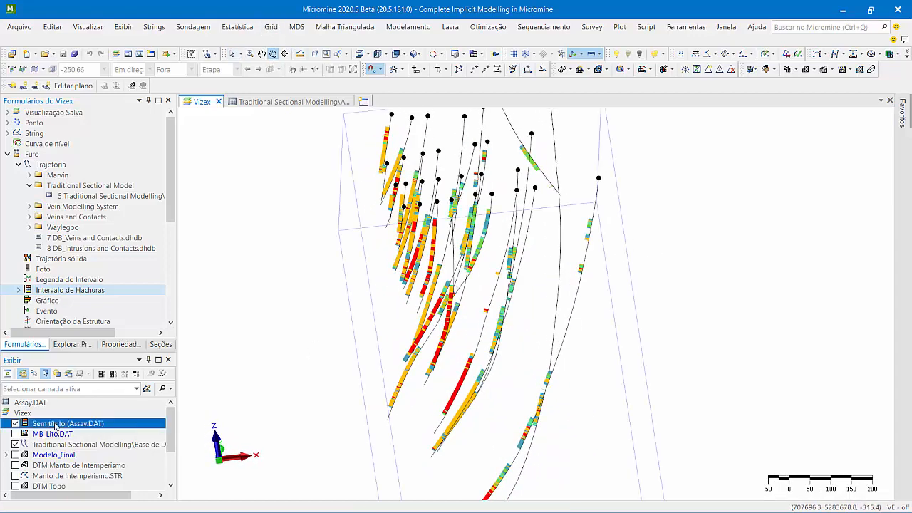
pyautogui.doubleClick(56, 424)
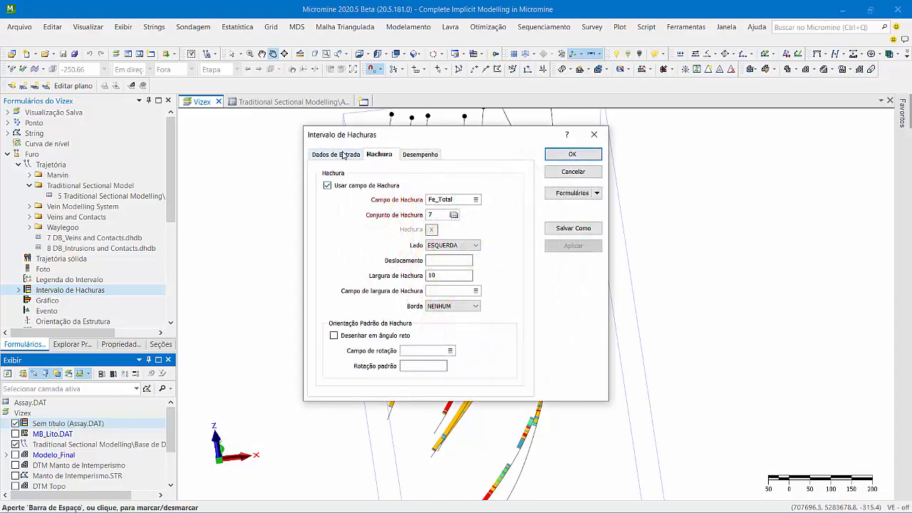
pyautogui.click(345, 155)
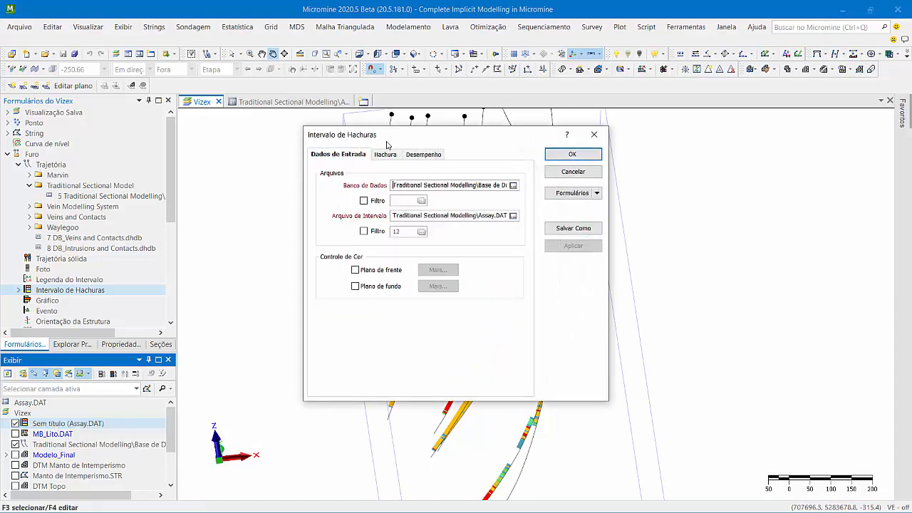
pyautogui.rightClick(464, 212)
pyautogui.click(499, 217)
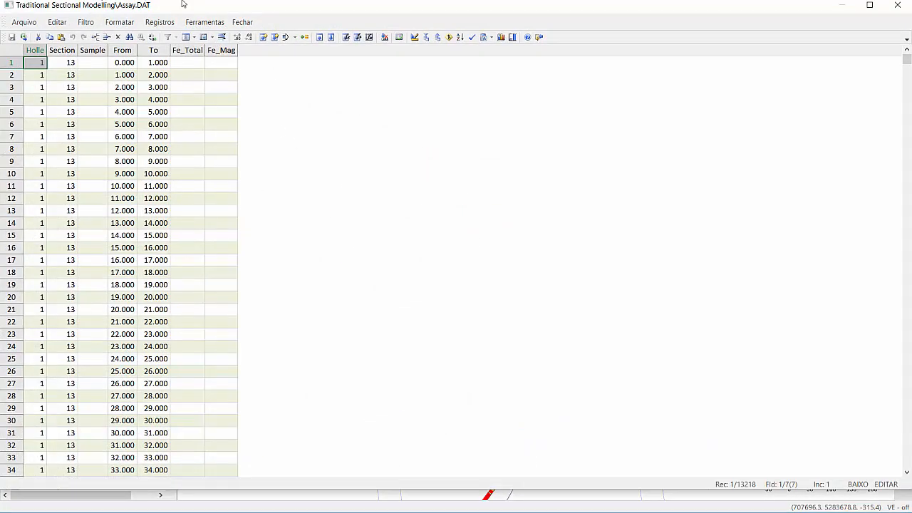
# - Close the separate assay editor and the hatch form, and open Assay.DAT from the Traditional Sectional Modelling folder
pyautogui.click(897, 5)
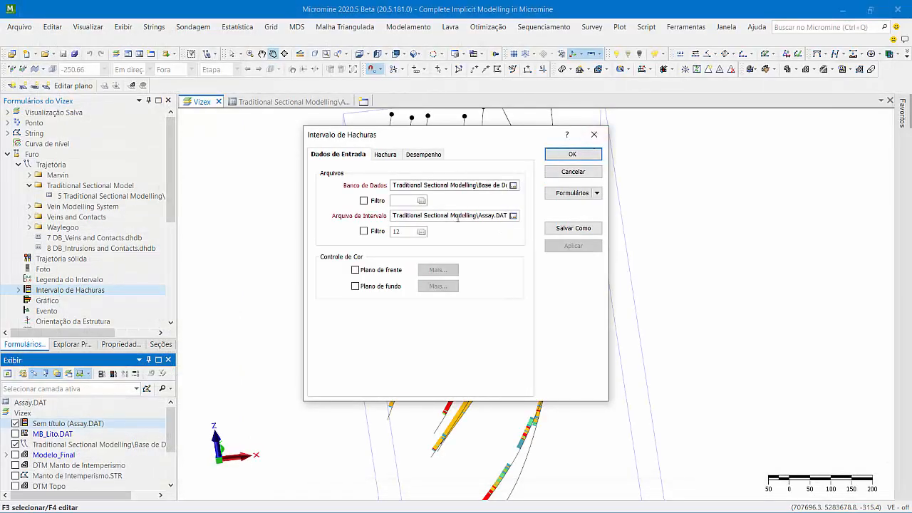
pyautogui.click(594, 135)
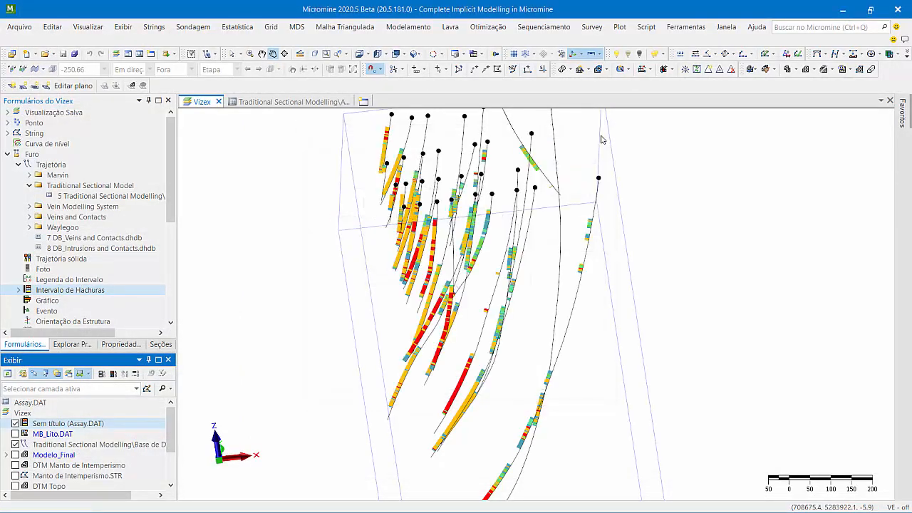
pyautogui.hotkey('ctrl', 'o')
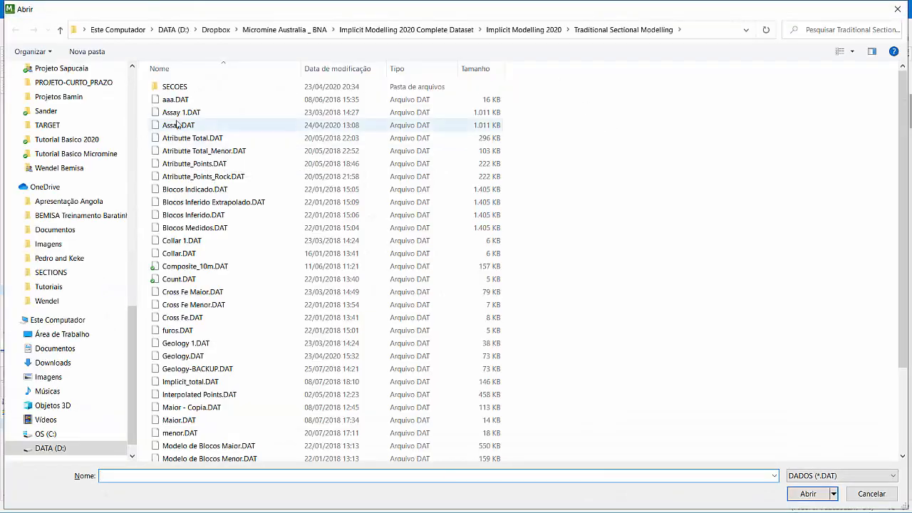
pyautogui.doubleClick(178, 125)
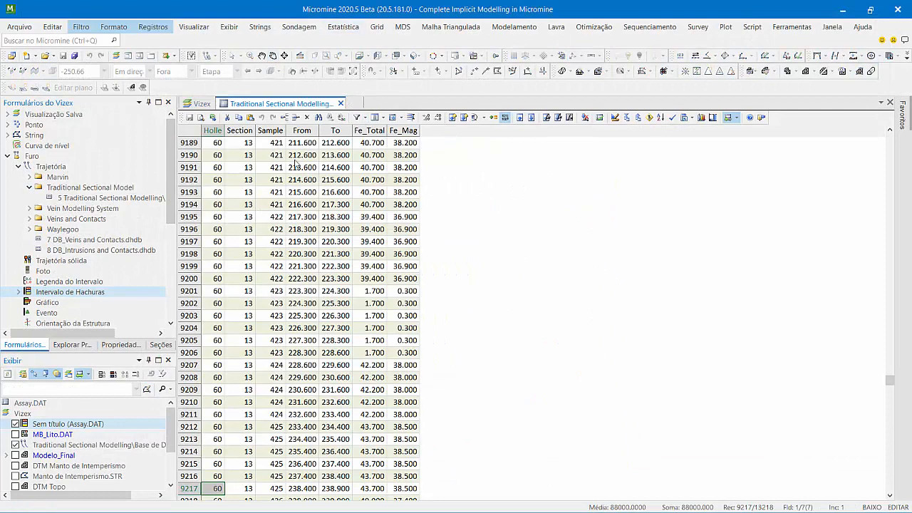
# - Start a field calculation for Assay.DAT, clear the existing equation row and turn off replacing the result fields
pyautogui.click(300, 131)
pyautogui.click(338, 132)
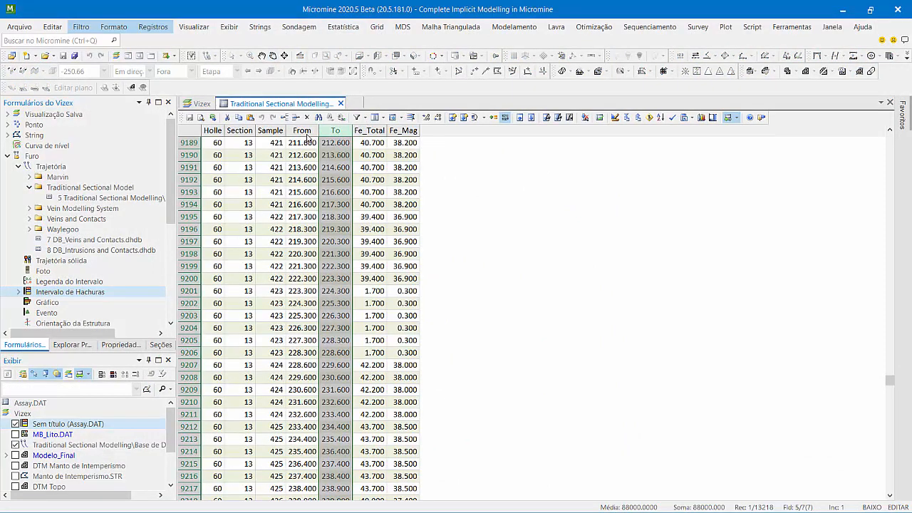
pyautogui.click(690, 118)
pyautogui.click(709, 145)
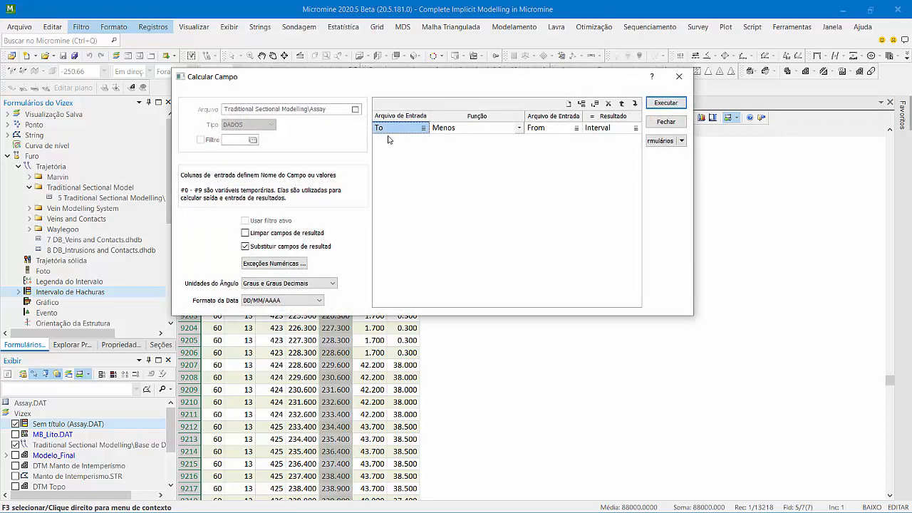
pyautogui.moveTo(497, 72); pyautogui.dragTo(691, 118)
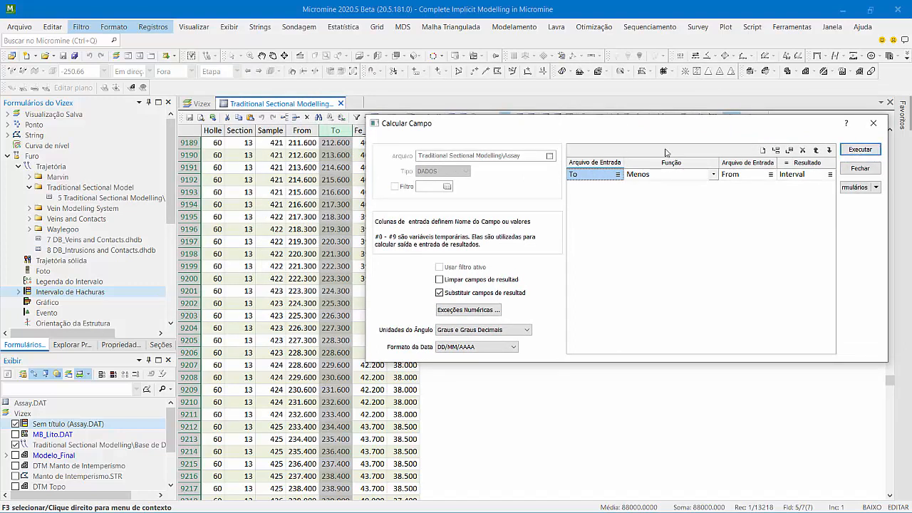
pyautogui.moveTo(589, 178); pyautogui.dragTo(819, 184)
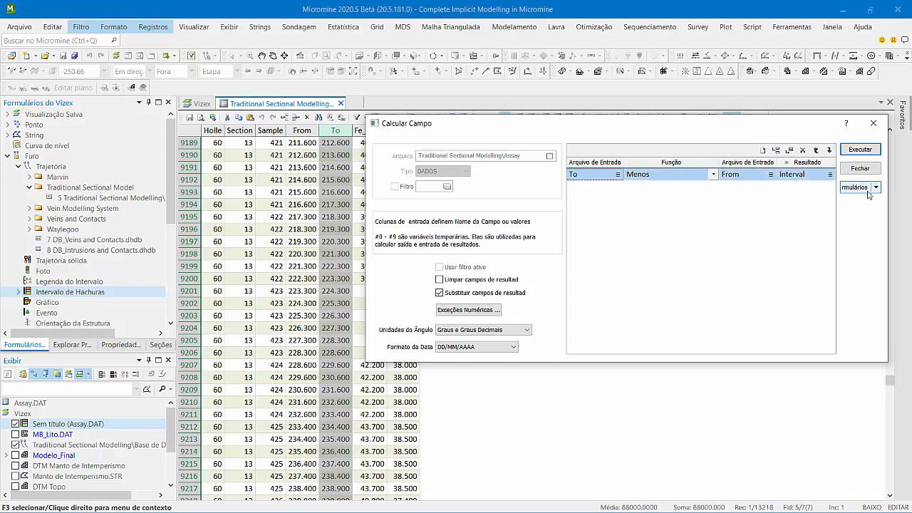
pyautogui.press('Delete')
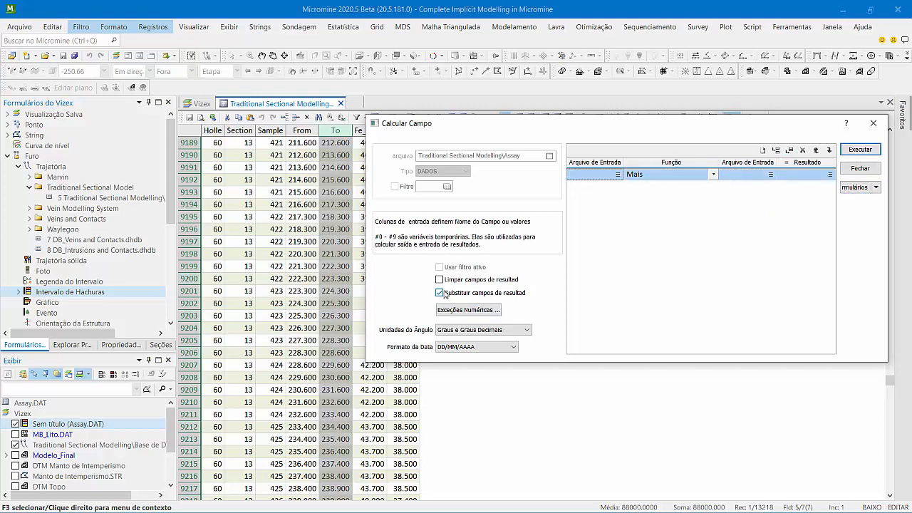
pyautogui.click(467, 293)
# - Define the calculation as To Menos From, with the result stored in a field named Intervalo
pyautogui.doubleClick(586, 174)
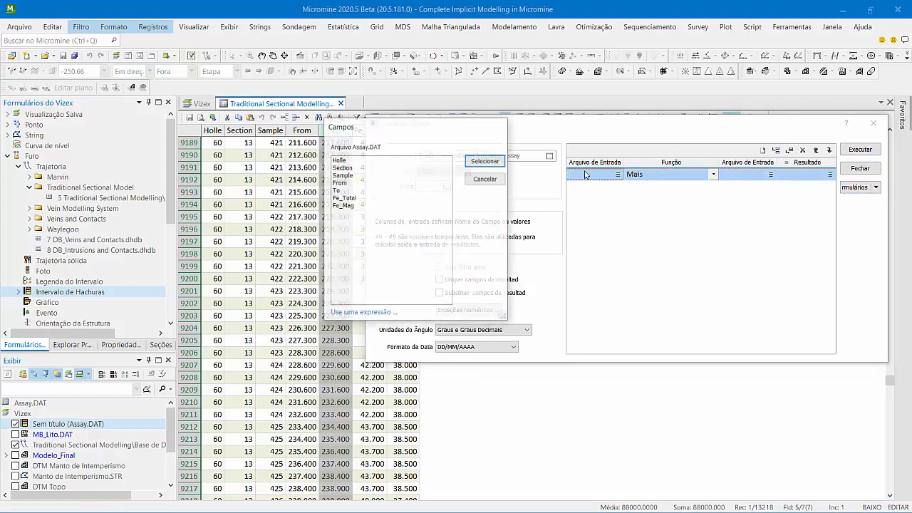
pyautogui.doubleClick(335, 190)
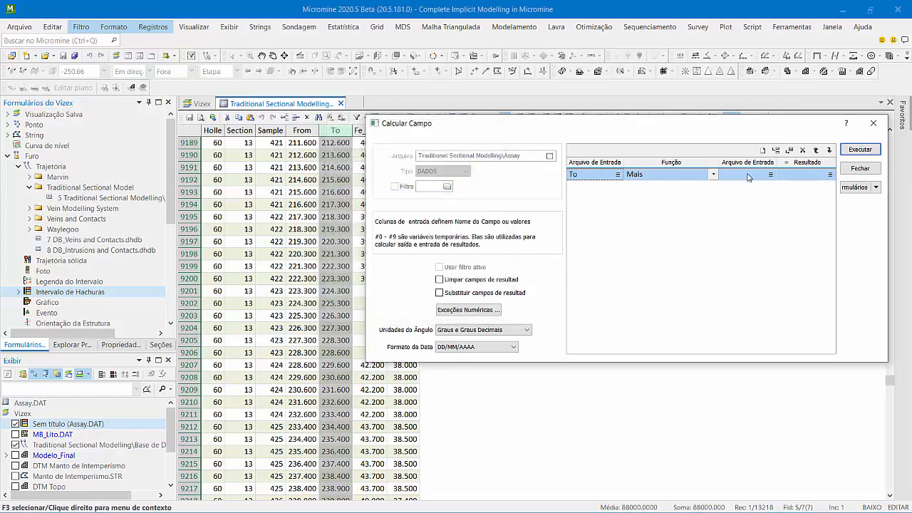
pyautogui.click(713, 174)
pyautogui.click(642, 189)
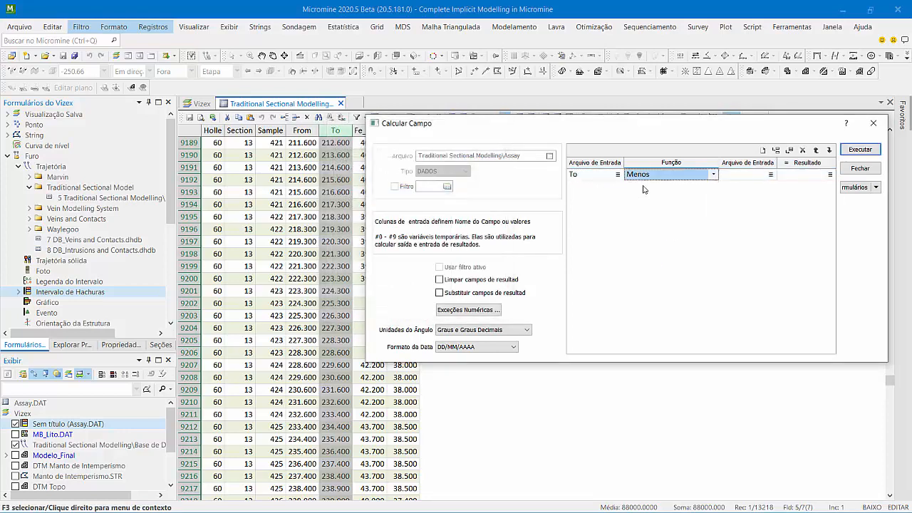
pyautogui.doubleClick(755, 173)
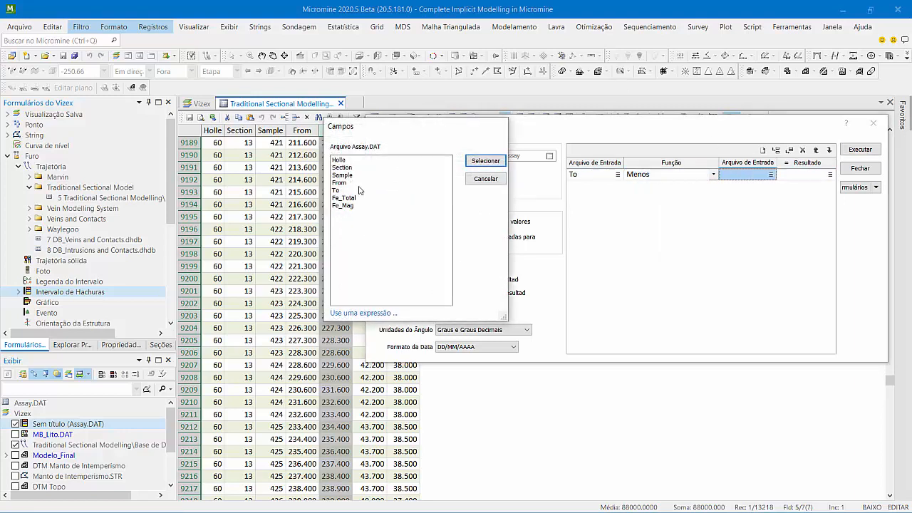
pyautogui.doubleClick(342, 183)
pyautogui.doubleClick(813, 175)
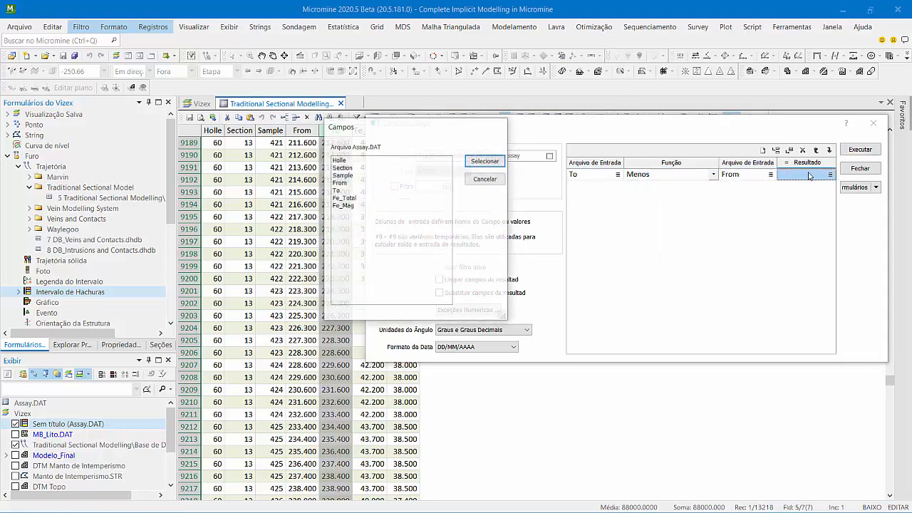
pyautogui.press('Escape')
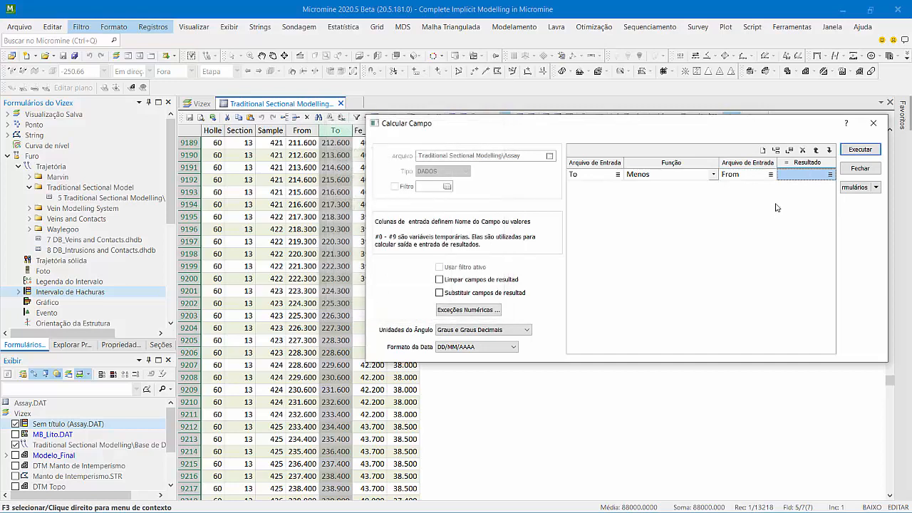
pyautogui.write('Interva')
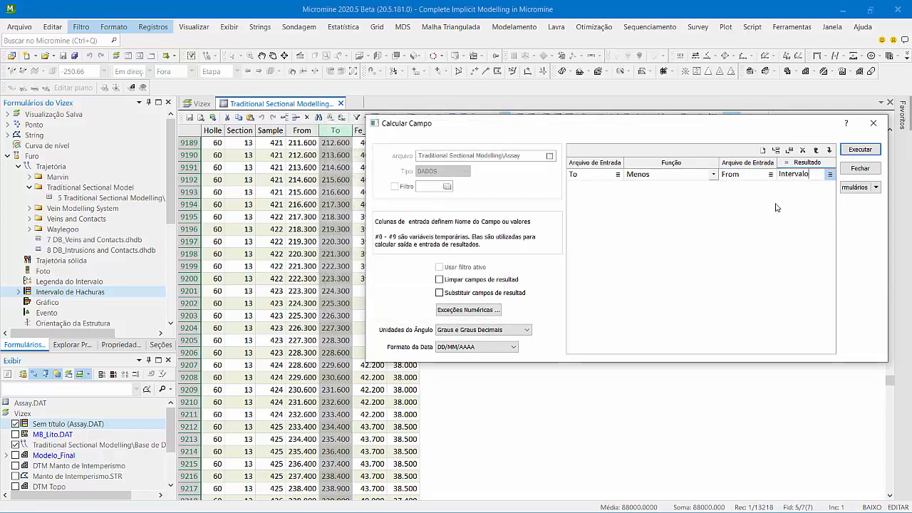
pyautogui.write('lo')
# - Run the calculation, agree to create the Intervalo field, and close the field calculator
pyautogui.click(863, 149)
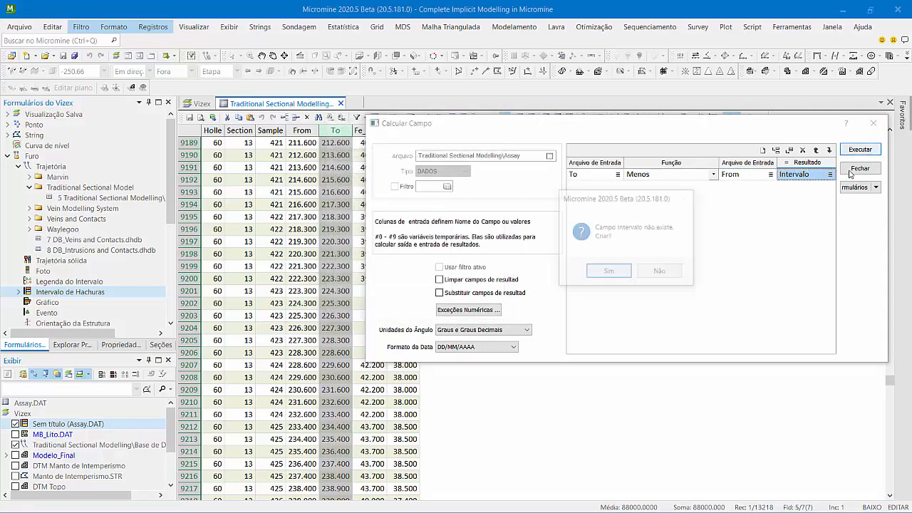
pyautogui.click(600, 273)
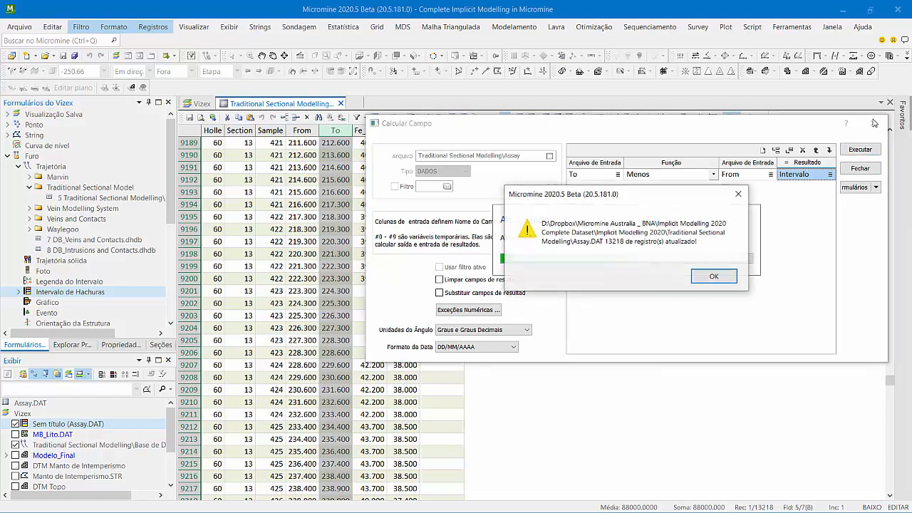
pyautogui.click(713, 277)
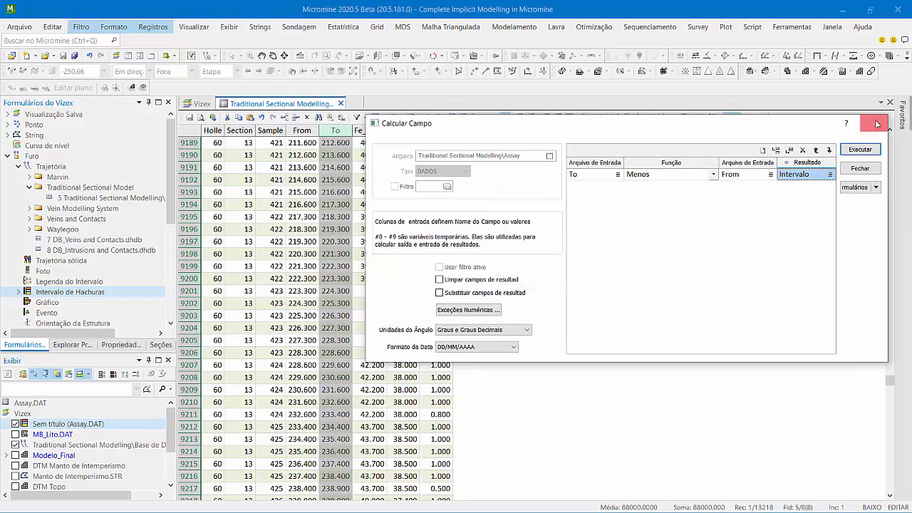
pyautogui.click(873, 123)
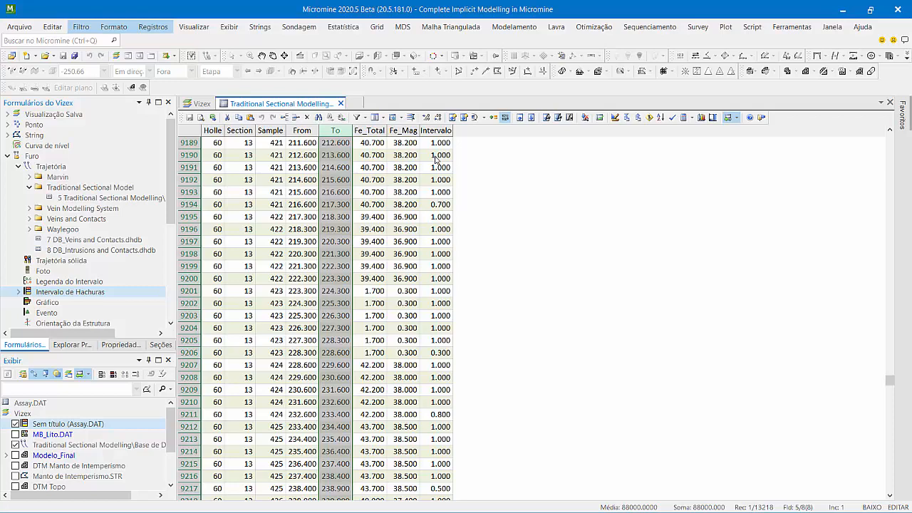
# - Examine the mean and median in the descriptive statistics of the Intervalo field
pyautogui.click(446, 132)
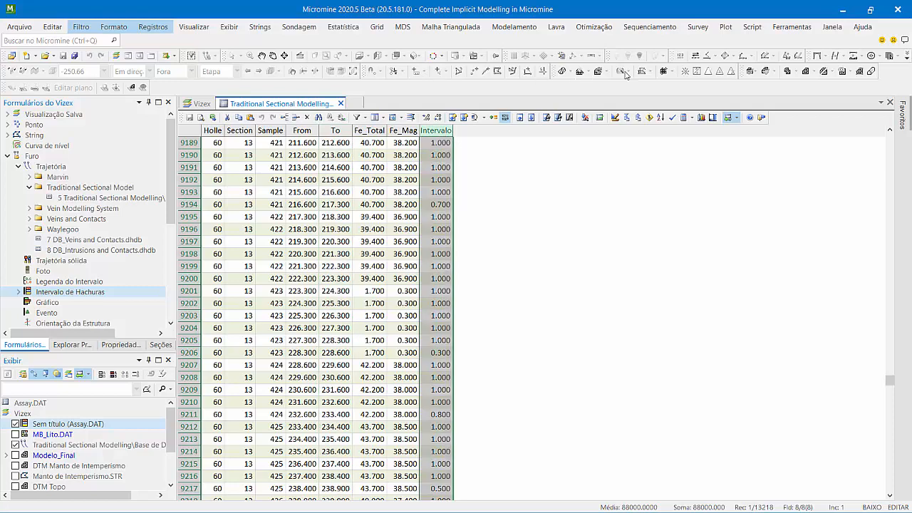
pyautogui.click(701, 118)
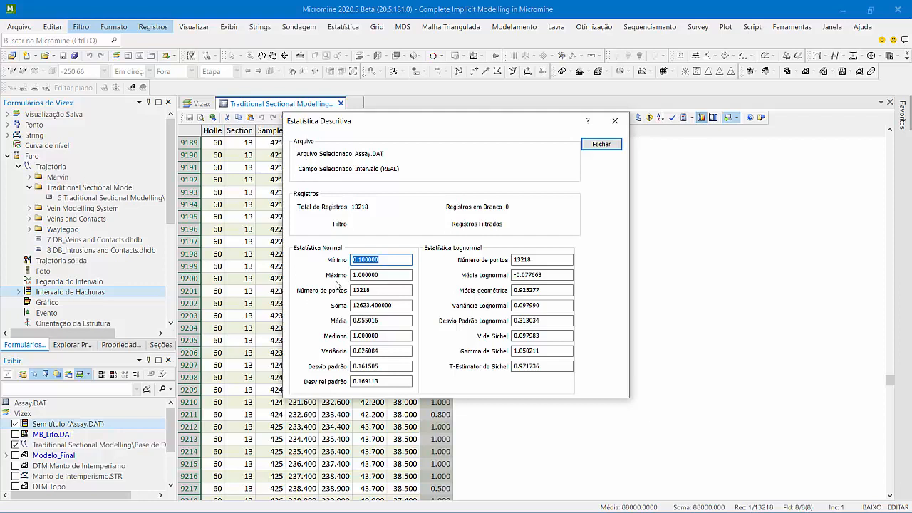
pyautogui.moveTo(377, 321); pyautogui.dragTo(353, 322)
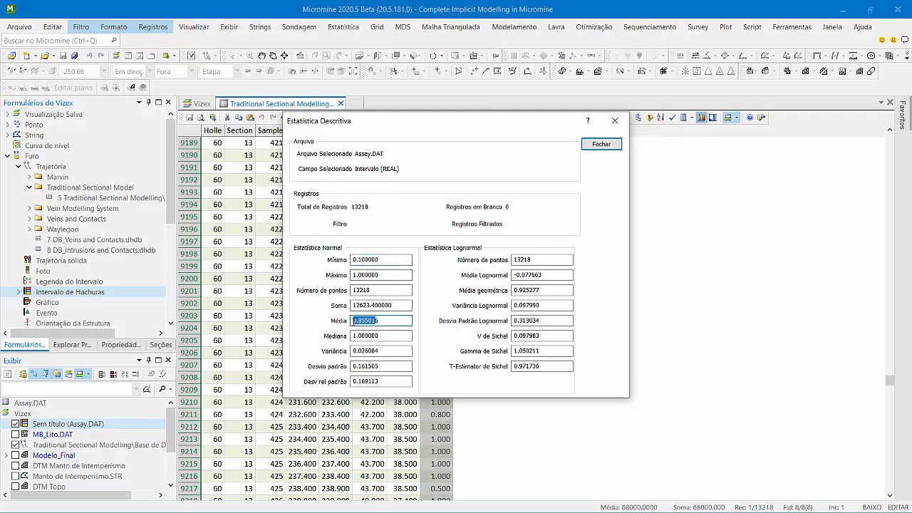
pyautogui.press('Tab')
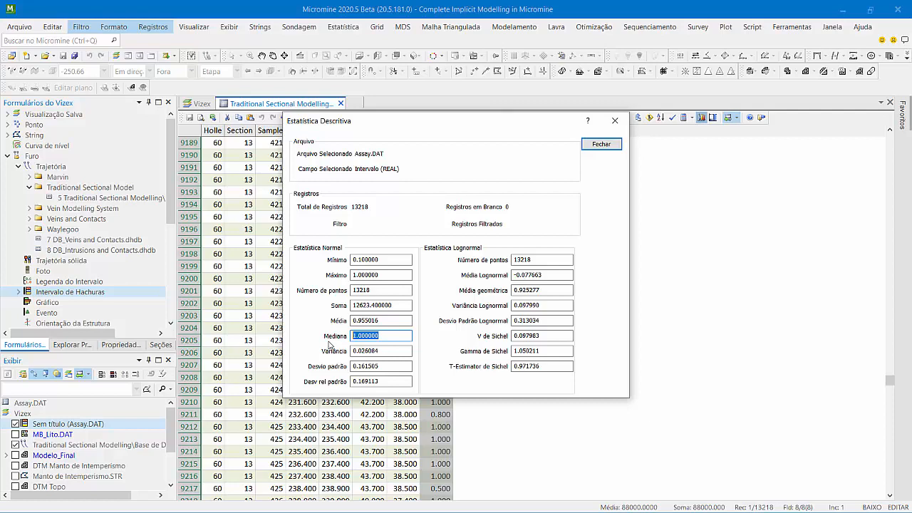
pyautogui.click(616, 141)
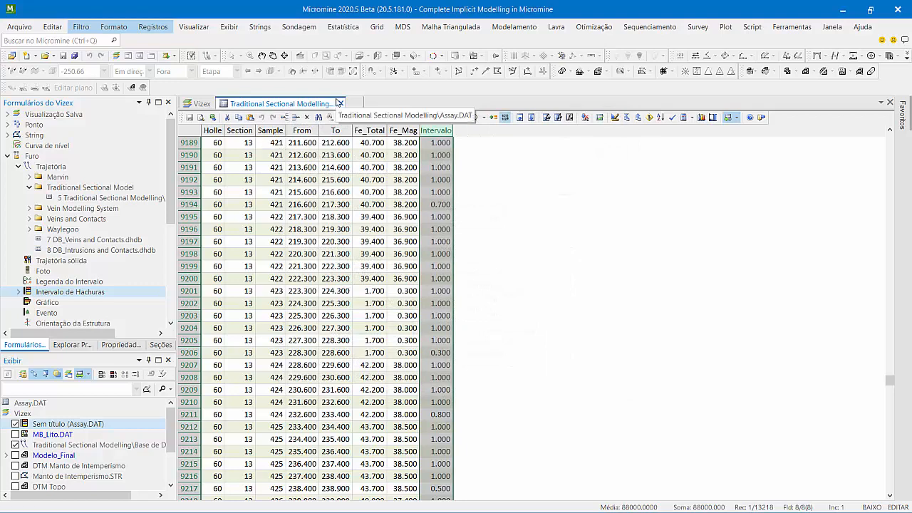
# - Close the Assay.DAT table and inspect the Fe_Total intervals along the drillholes up close
pyautogui.click(340, 103)
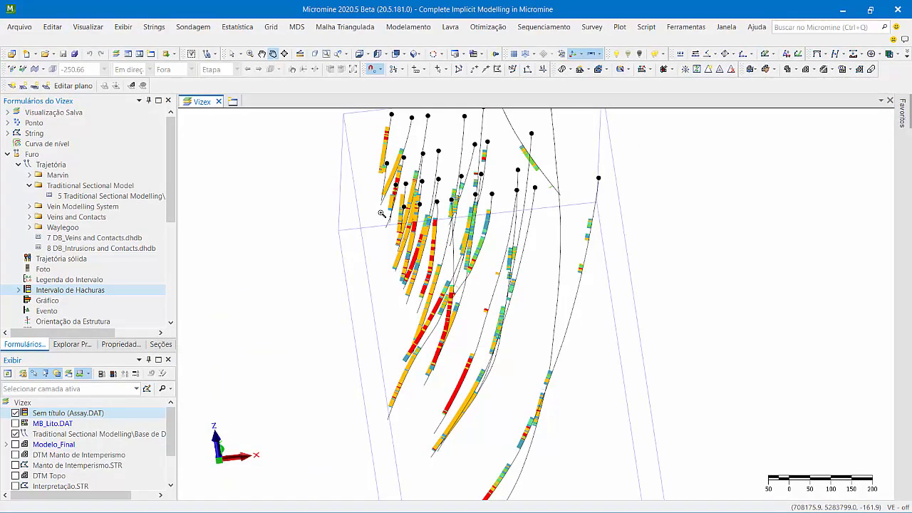
pyautogui.scroll(3, 381, 213)
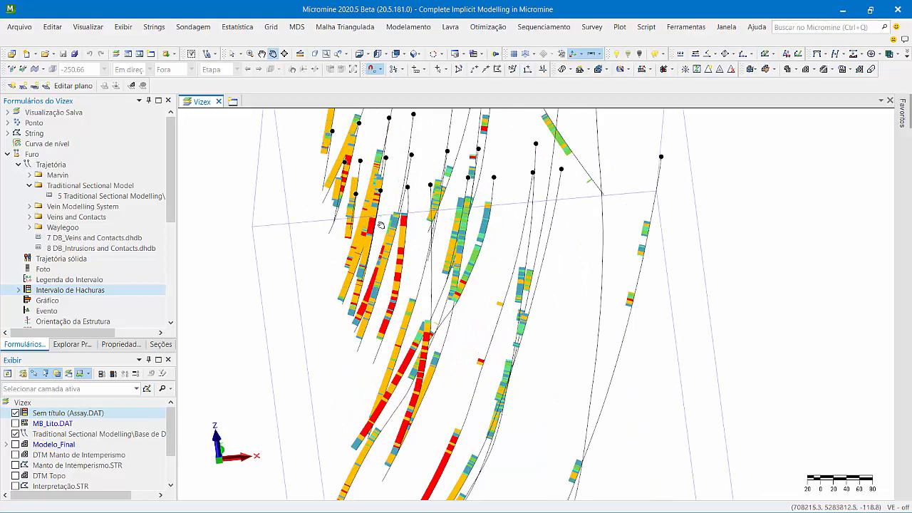
pyautogui.moveTo(381, 224)
pyautogui.moveTo(434, 287); pyautogui.dragTo(445, 285)
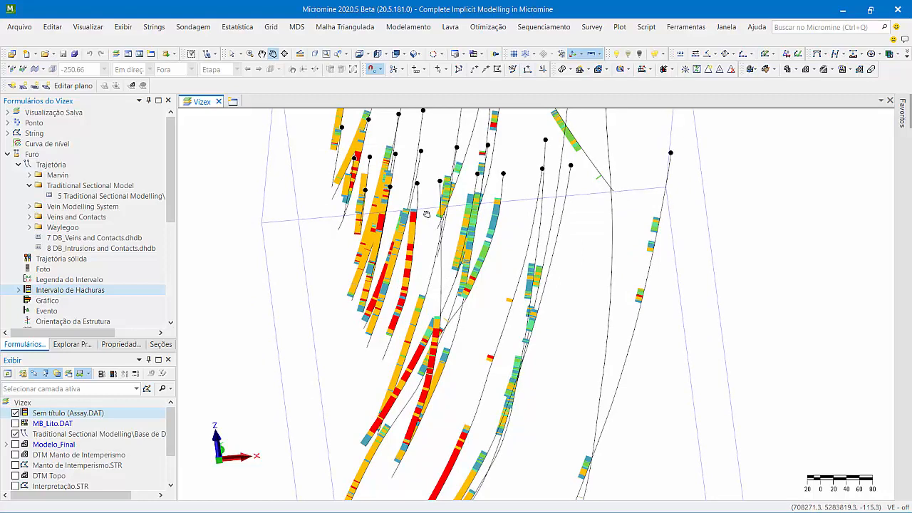
pyautogui.scroll(3, 424, 212)
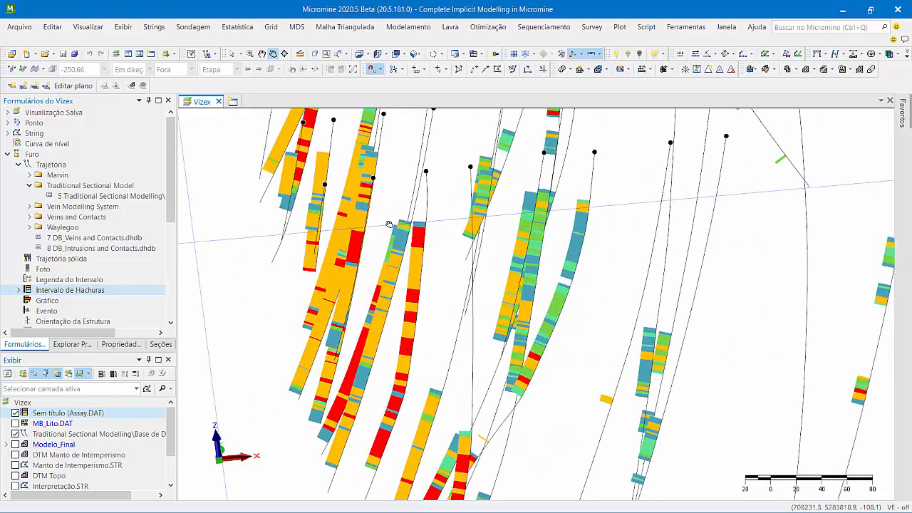
# - Set up 3D coordinate generation along the drillholes, with the Traditional Sectional Modelling drillhole database and the file type INTERVALOS
pyautogui.click(194, 26)
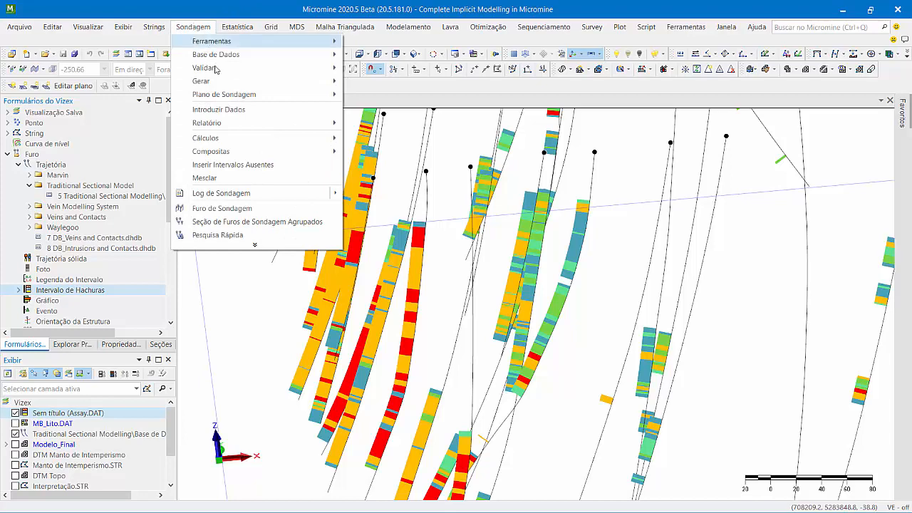
pyautogui.moveTo(215, 83)
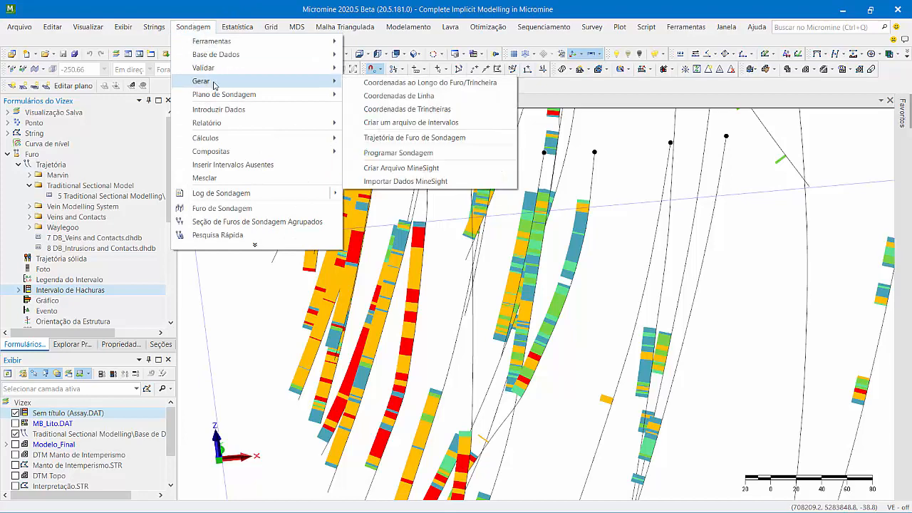
pyautogui.click(377, 84)
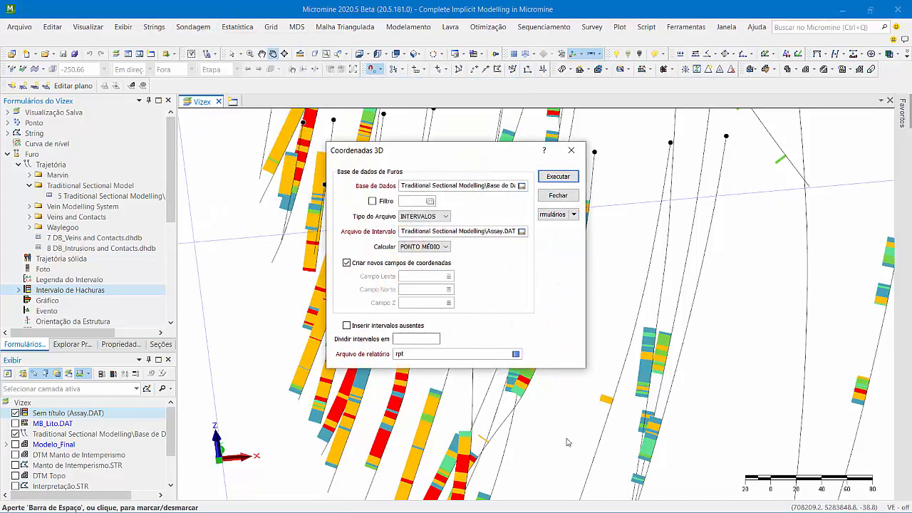
pyautogui.doubleClick(432, 186)
pyautogui.doubleClick(93, 85)
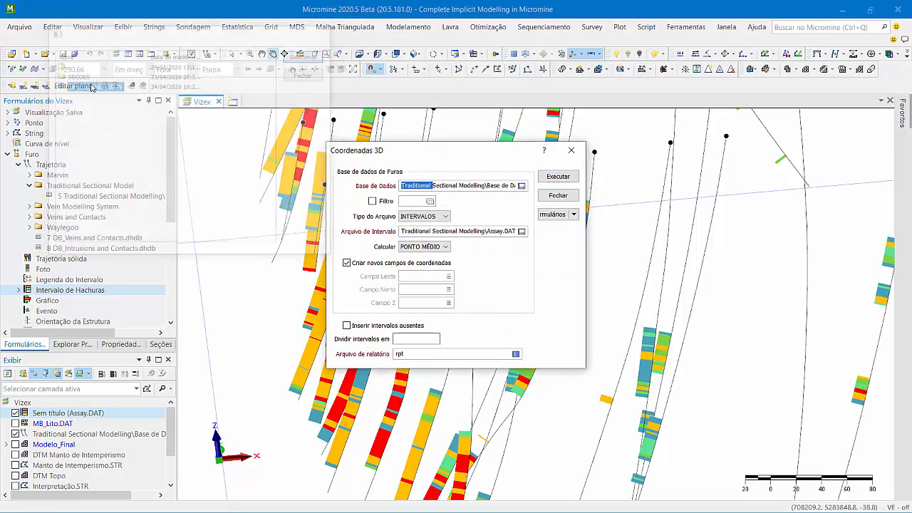
pyautogui.click(427, 219)
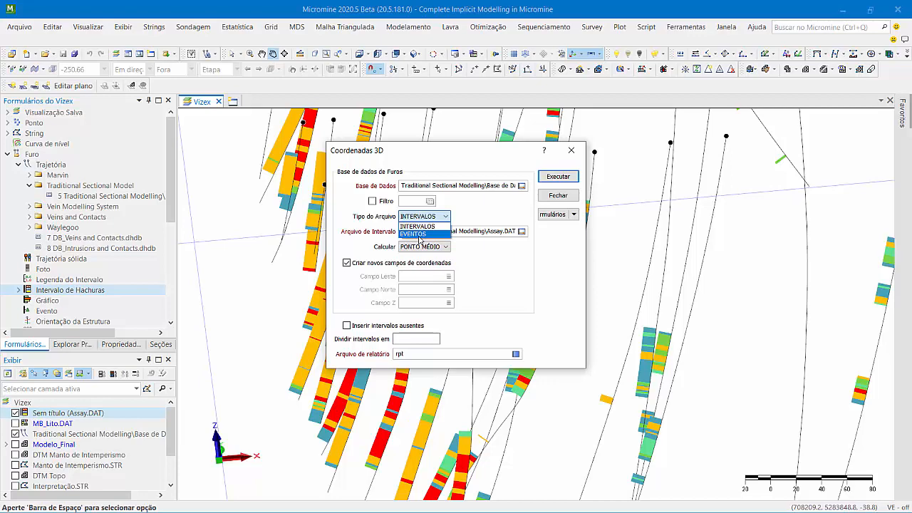
pyautogui.click(419, 225)
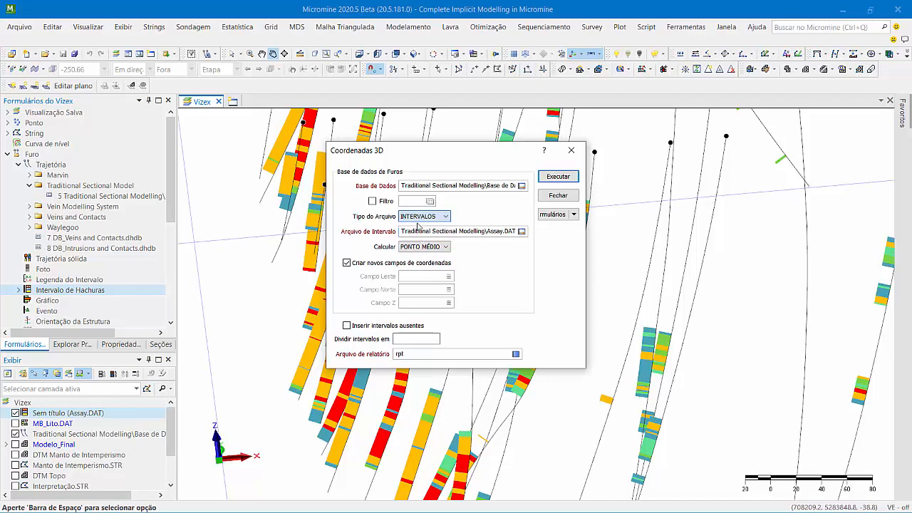
# - Choose Assay.DAT as the interval file, calculate coordinates at PONTO MÉDIO, and run the 3D coordinate generation with new coordinate fields
pyautogui.doubleClick(418, 230)
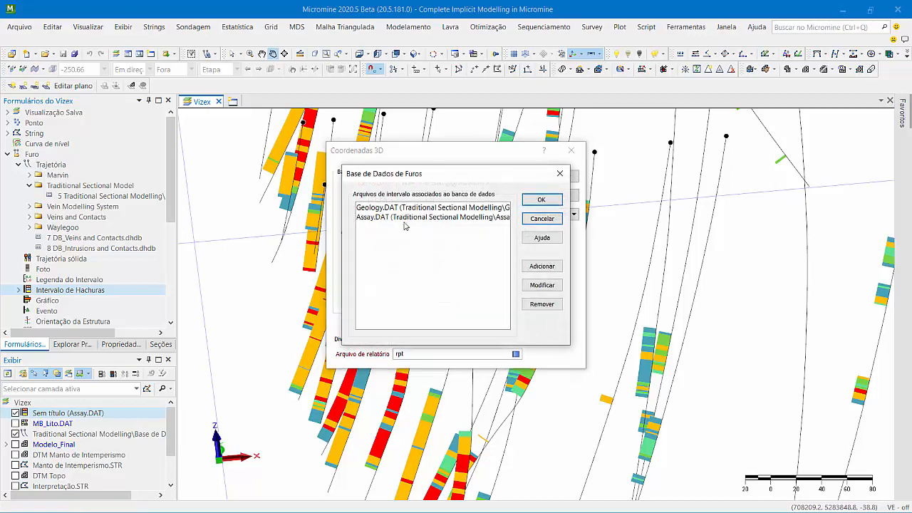
pyautogui.doubleClick(399, 217)
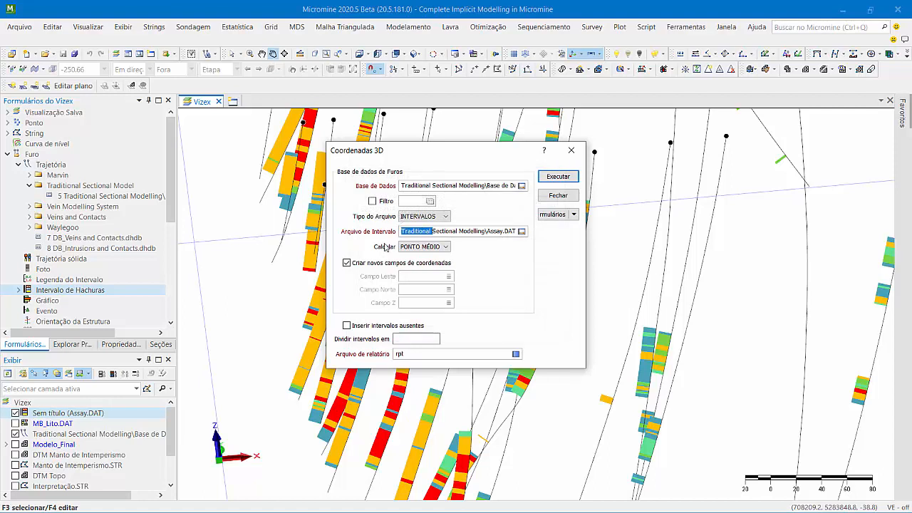
pyautogui.click(437, 248)
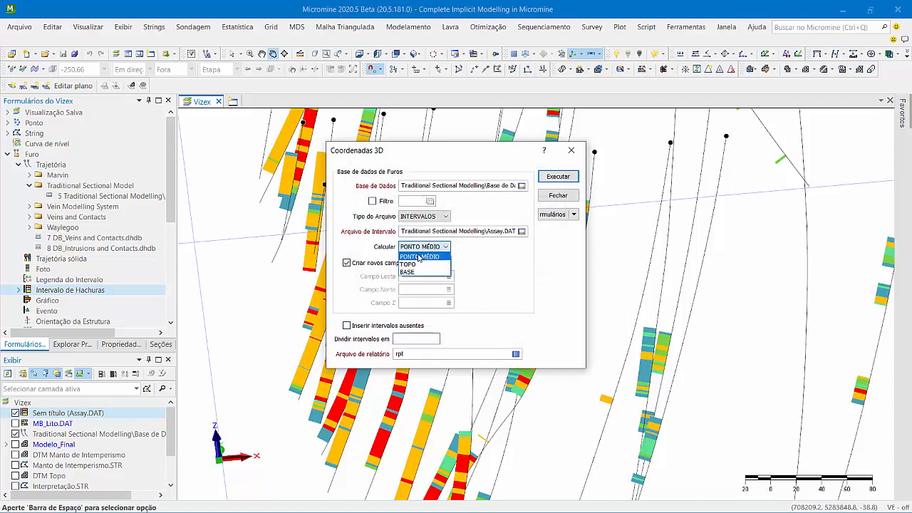
pyautogui.click(418, 257)
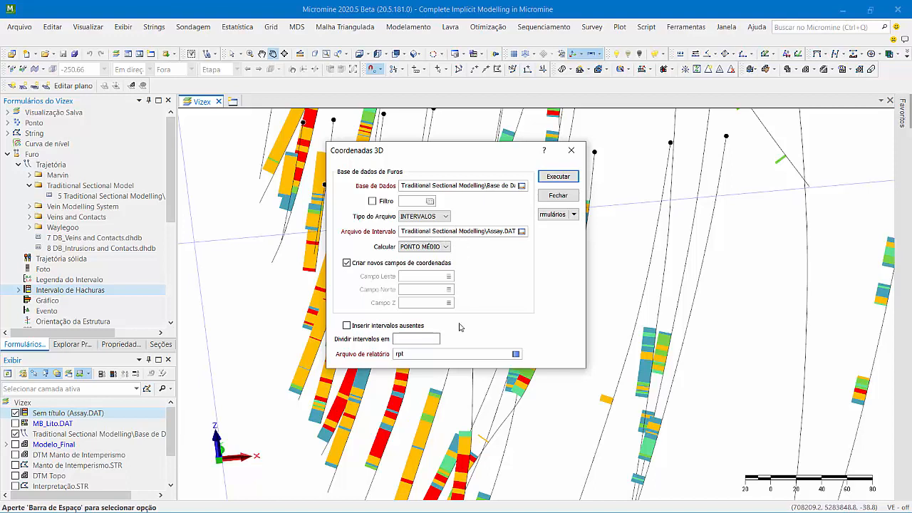
pyautogui.press('Tab')
pyautogui.press('Tab')
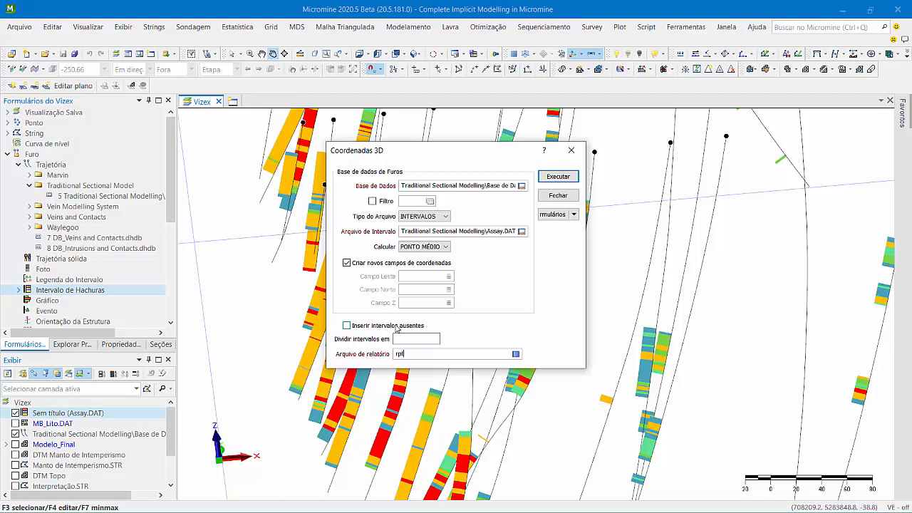
pyautogui.click(560, 178)
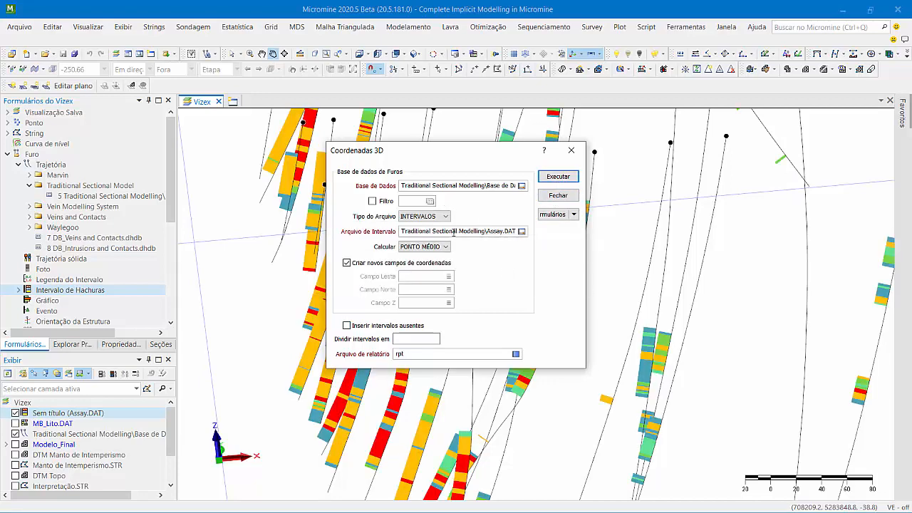
# - Open the Assay.DAT interval file to check its East and North coordinate columns, and close the table and the 3D coordinates form
pyautogui.rightClick(458, 230)
pyautogui.click(484, 249)
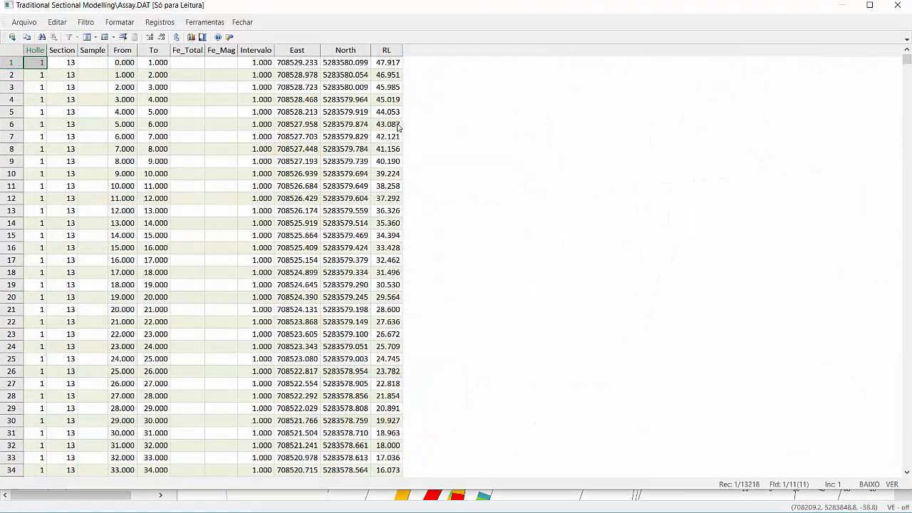
pyautogui.click(294, 50)
pyautogui.click(341, 51)
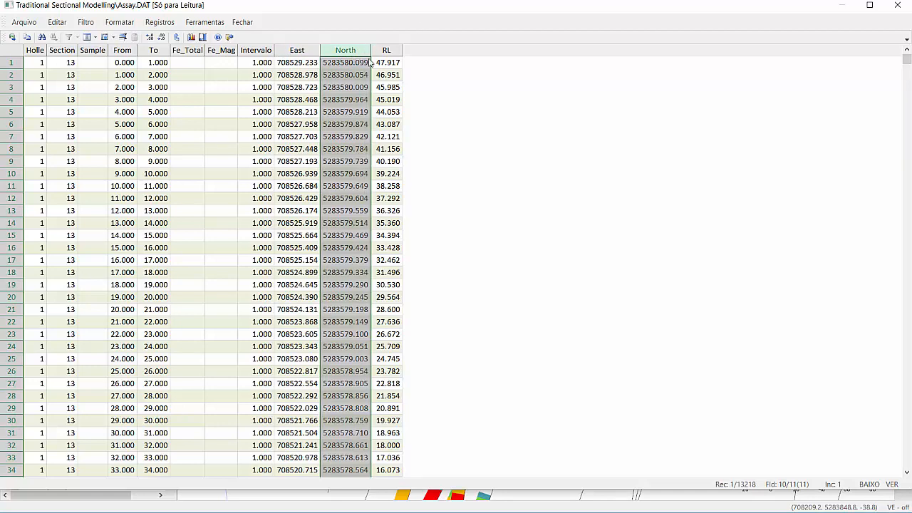
pyautogui.click(896, 5)
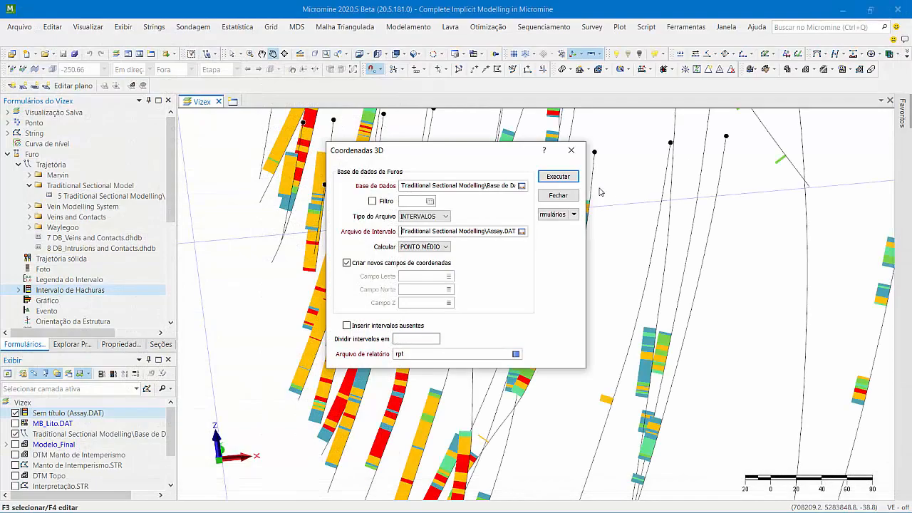
pyautogui.click(573, 154)
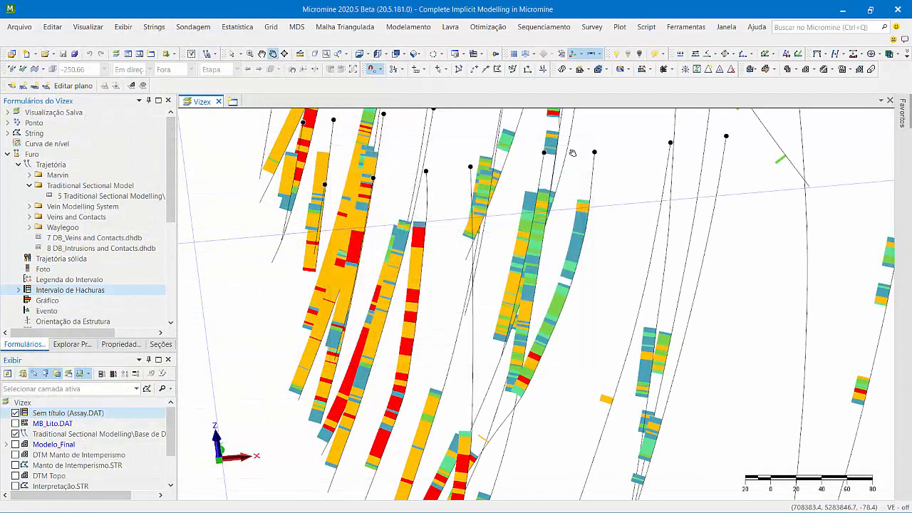
# - Start a new point display and select Assay.DAT from the Traditional Sectional Modelling folder as its input file
pyautogui.doubleClick(32, 123)
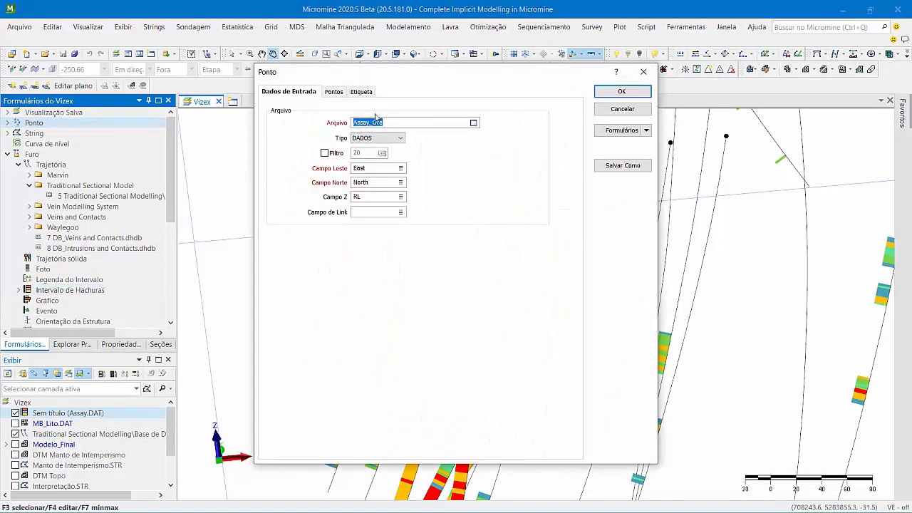
pyautogui.doubleClick(387, 123)
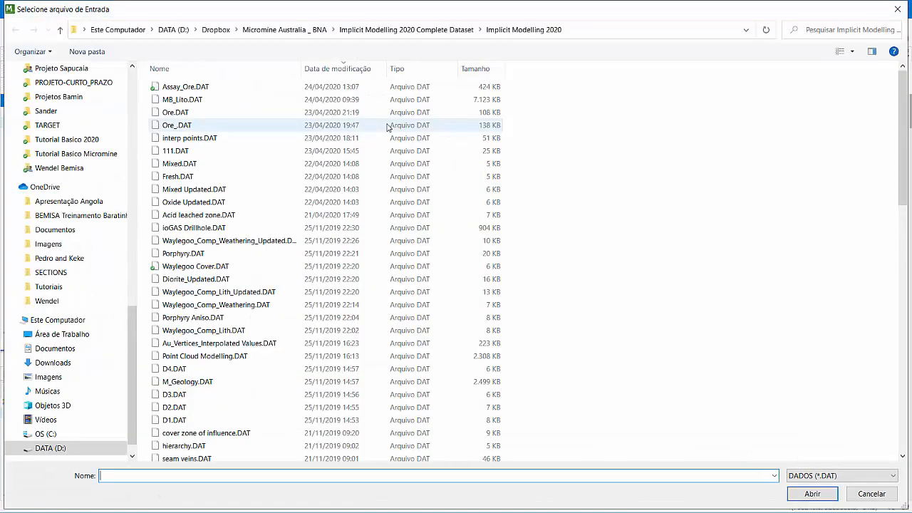
pyautogui.click(312, 71)
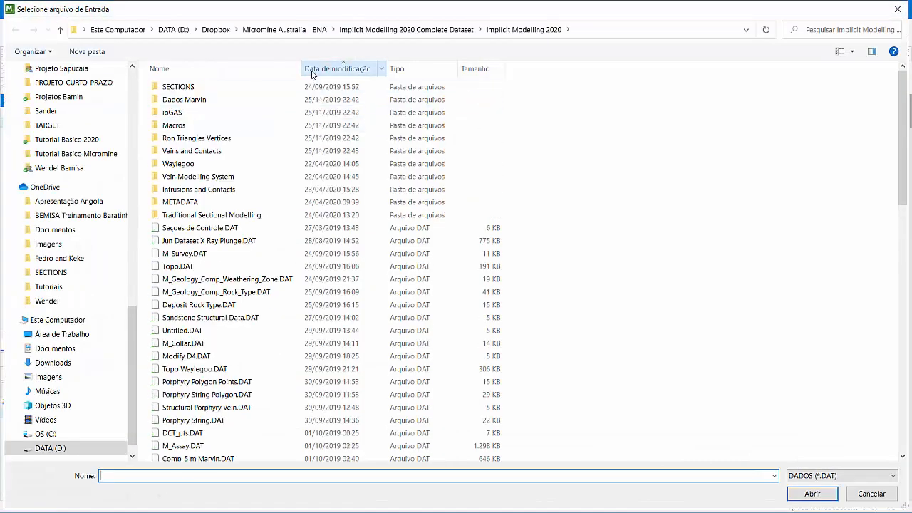
pyautogui.click(312, 71)
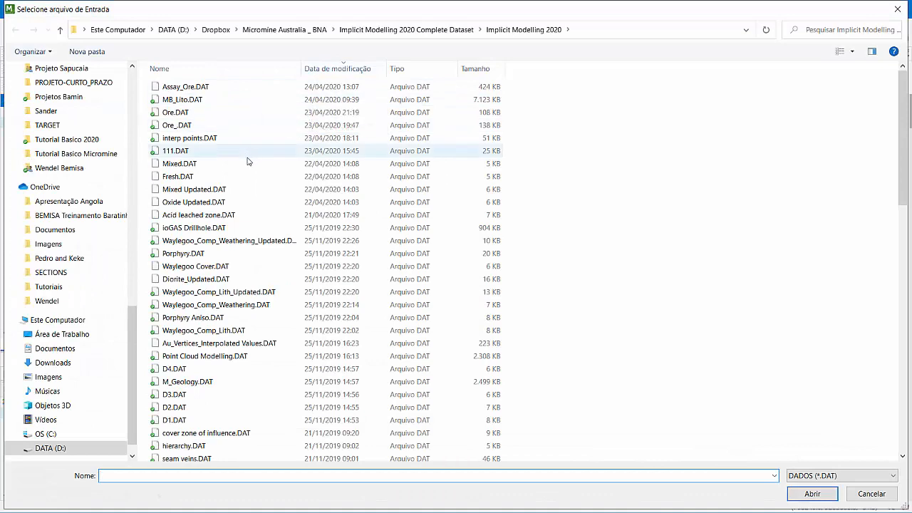
pyautogui.click(246, 231)
pyautogui.press('a')
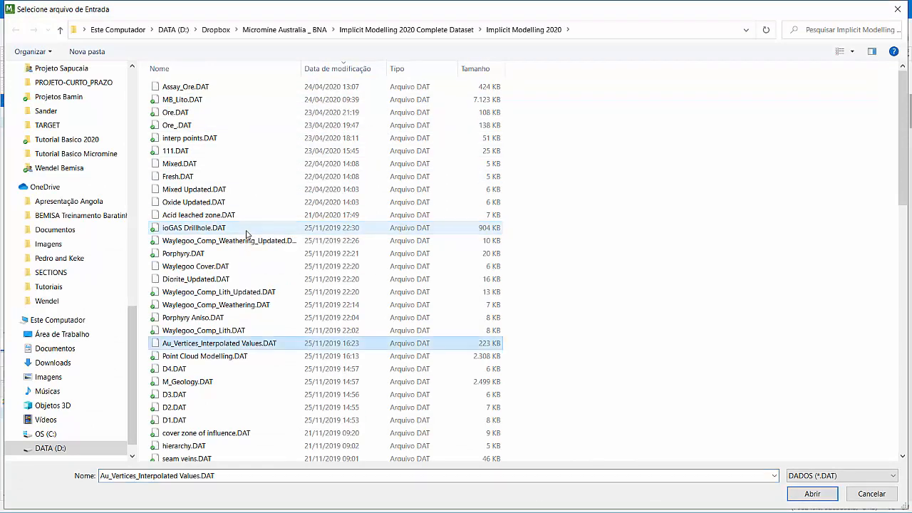
pyautogui.press('a')
pyautogui.scroll(1, 245, 234)
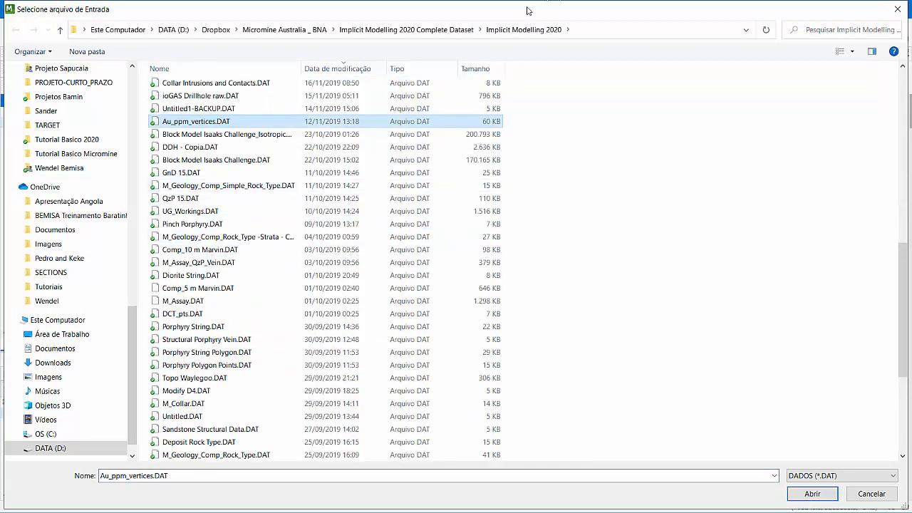
pyautogui.scroll(9, 289, 427)
pyautogui.scroll(-14, 288, 427)
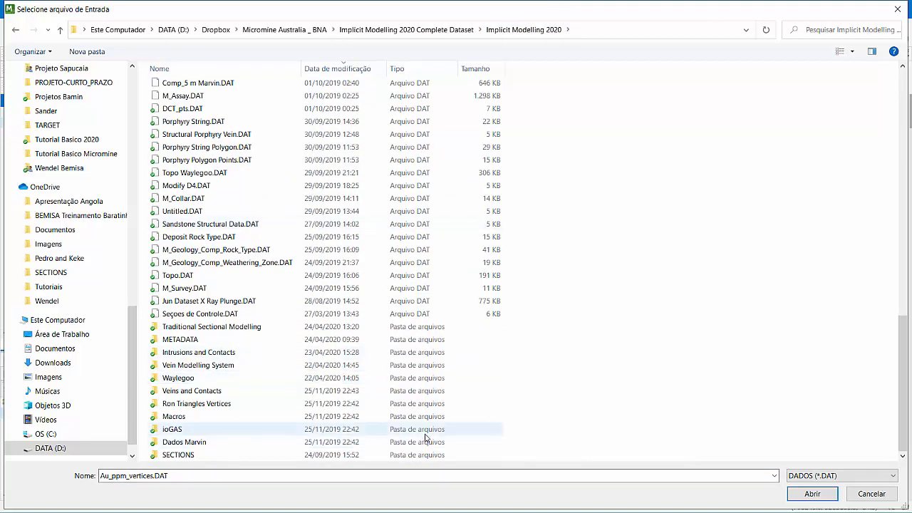
pyautogui.doubleClick(260, 327)
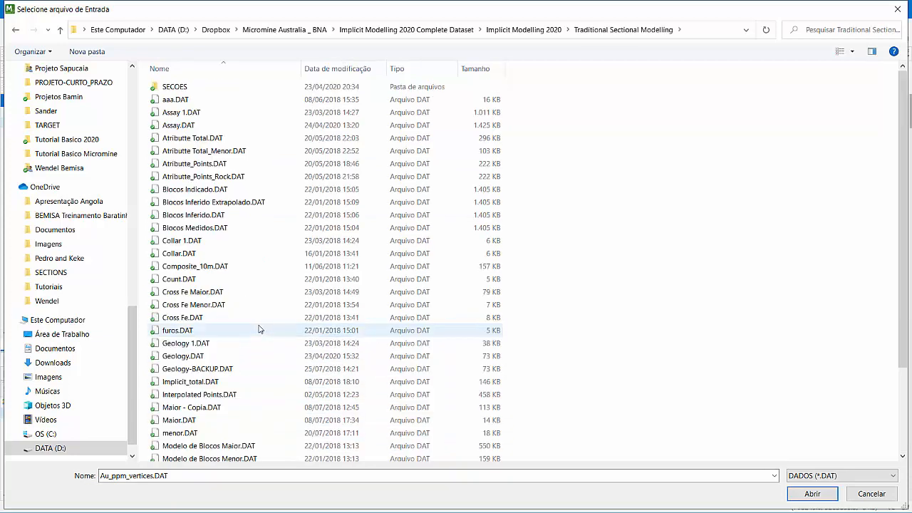
pyautogui.doubleClick(195, 124)
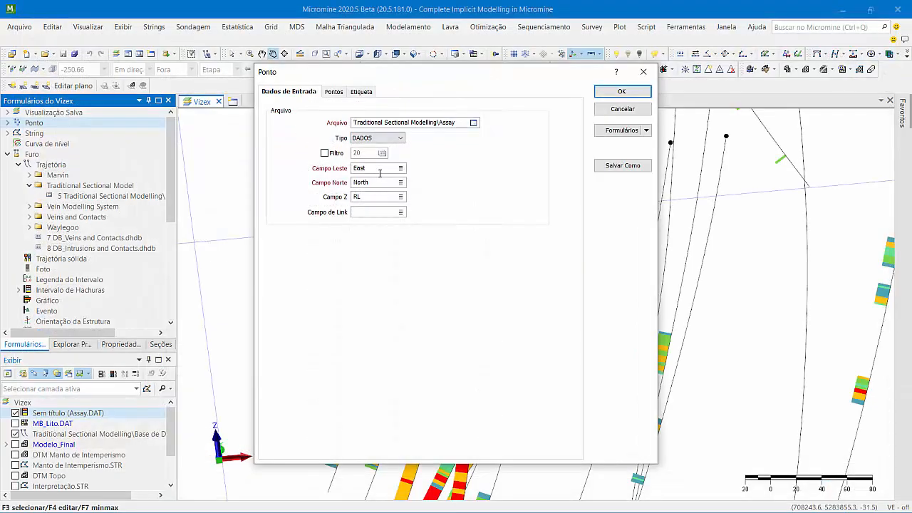
# - Check the point colour coding by Fe_Total with colour set 6 and load the Assay.DAT points into Vizex
pyautogui.click(330, 92)
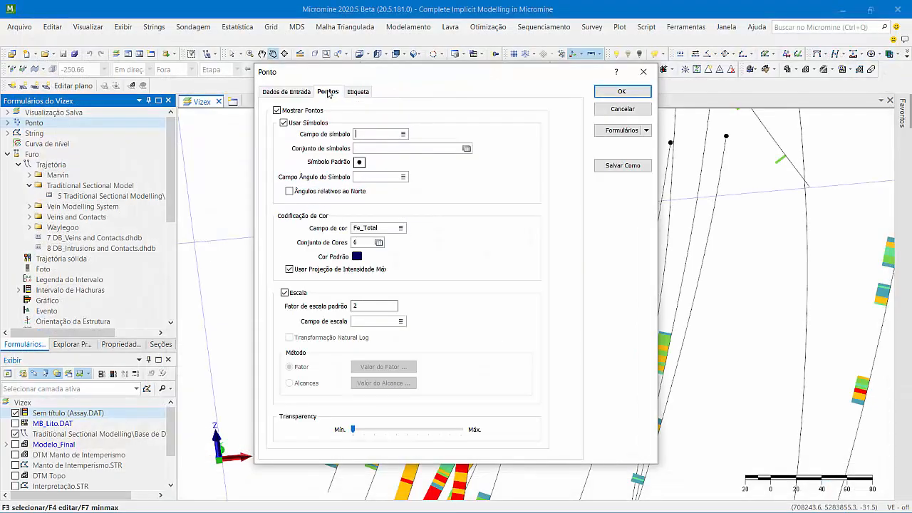
pyautogui.click(378, 242)
pyautogui.click(600, 76)
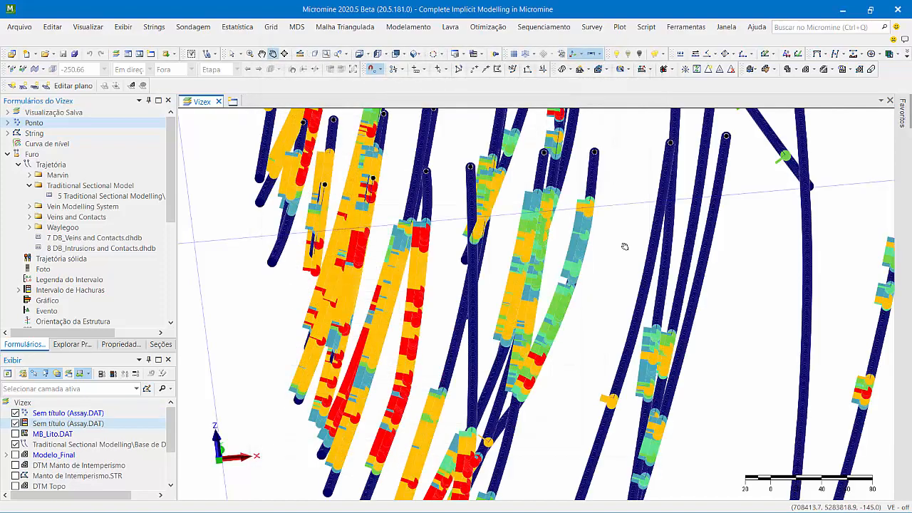
# - Hide the Assay.DAT hatched interval layer and inspect the grade-coloured points along the drillholes from different angles
pyautogui.scroll(-4, 515, 199)
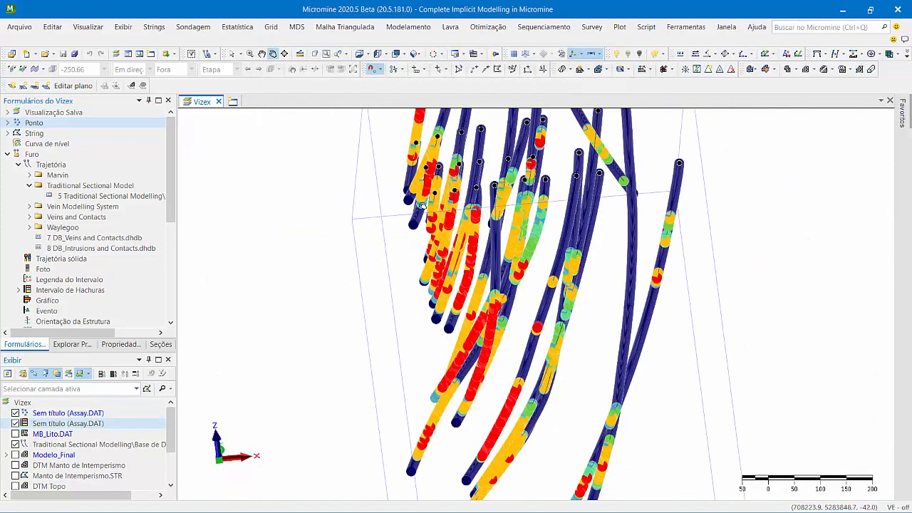
pyautogui.scroll(3, 415, 165)
pyautogui.scroll(2, 420, 160)
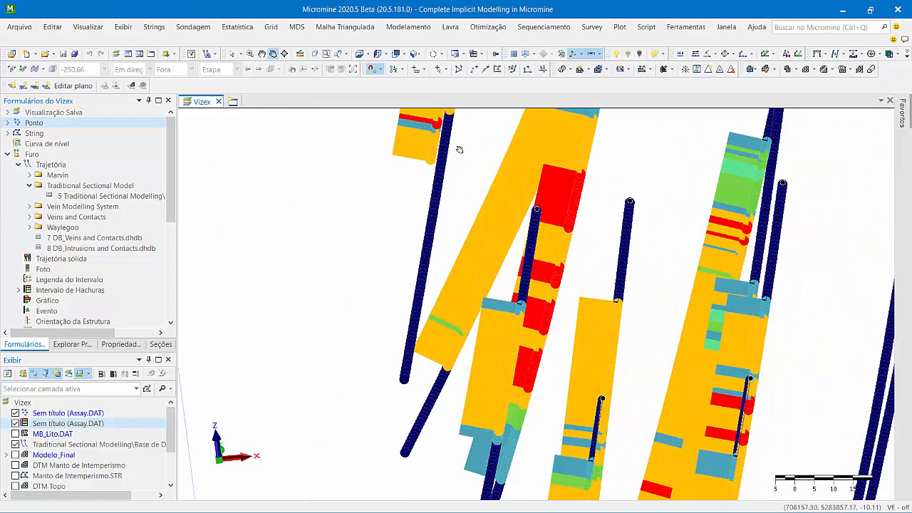
pyautogui.scroll(-4, 457, 148)
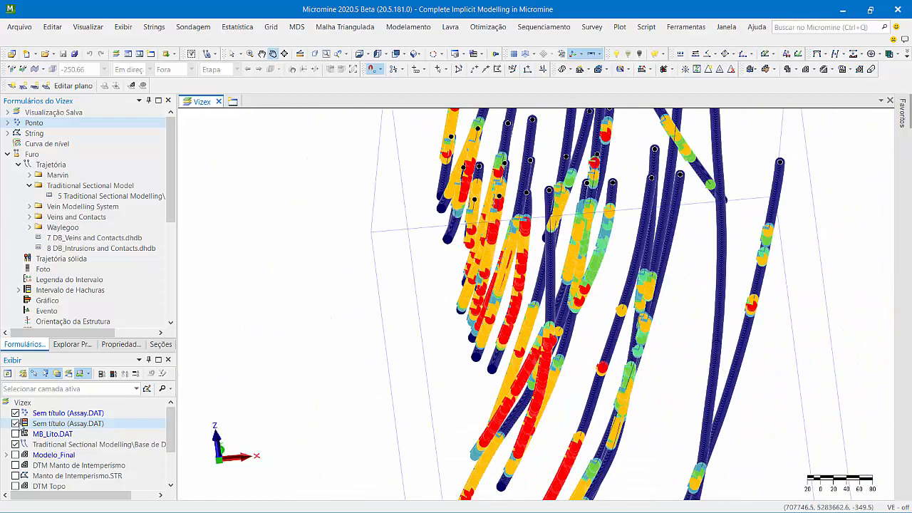
pyautogui.click(15, 423)
pyautogui.scroll(-1, 632, 262)
pyautogui.scroll(-3, 632, 262)
pyautogui.moveTo(631, 262); pyautogui.dragTo(570, 306, button='right')
pyautogui.scroll(5, 616, 253)
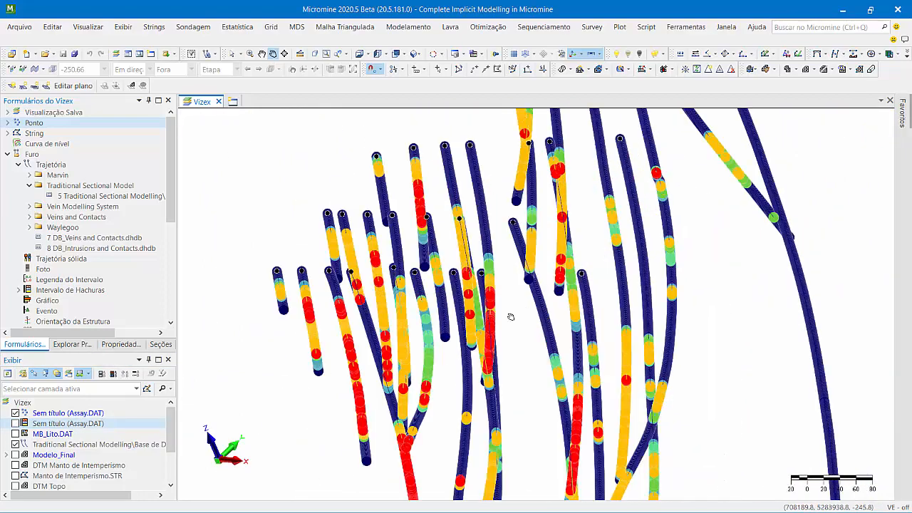
pyautogui.moveTo(511, 318); pyautogui.dragTo(630, 188, button='right')
pyautogui.moveTo(641, 245); pyautogui.dragTo(694, 282, button='right')
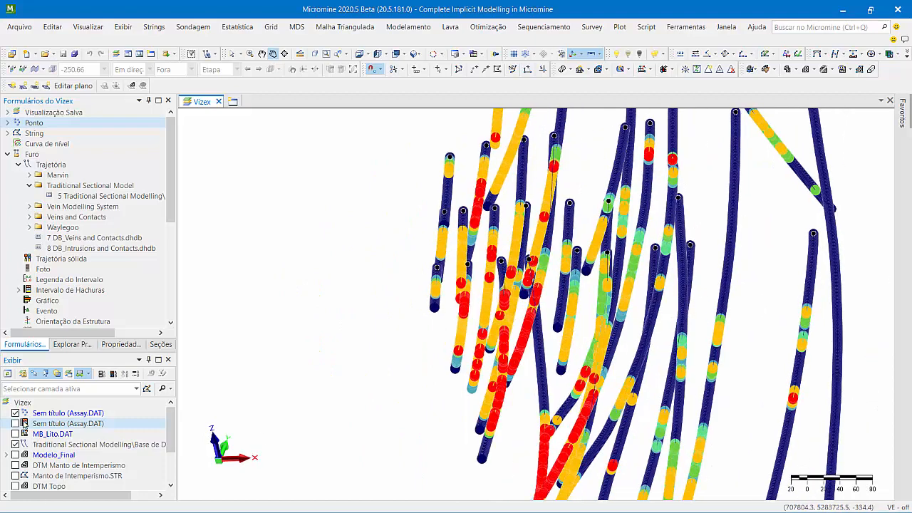
# - Set the default colour of the Assay.DAT point layer to no colour (X), apply it, and close the form
pyautogui.click(47, 415)
pyautogui.doubleClick(47, 414)
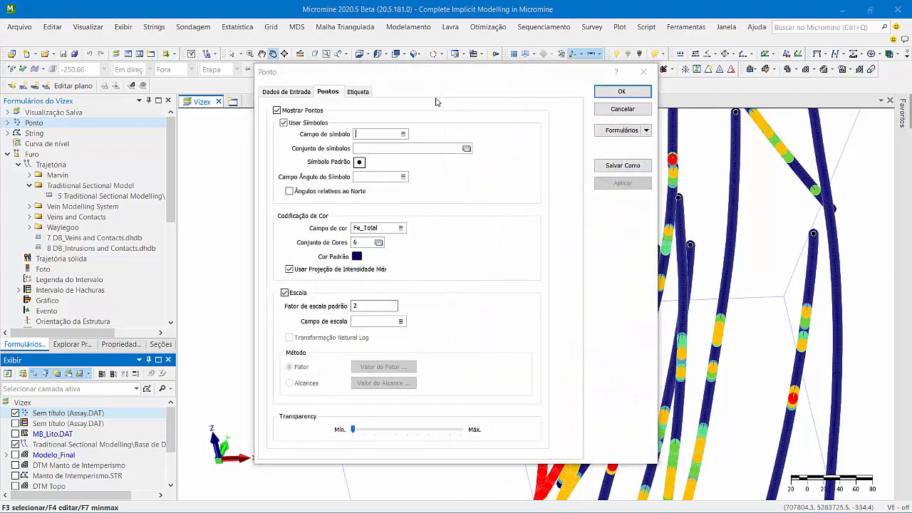
pyautogui.click(357, 256)
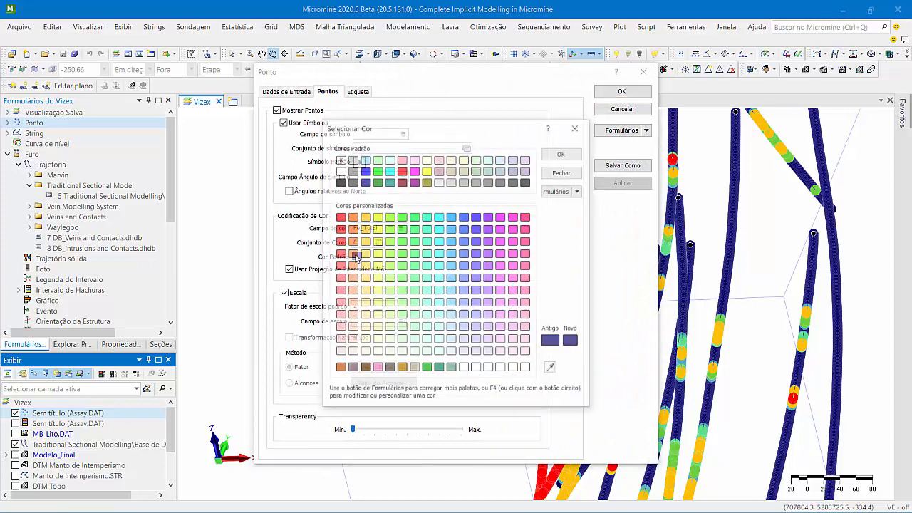
pyautogui.click(339, 159)
pyautogui.doubleClick(339, 159)
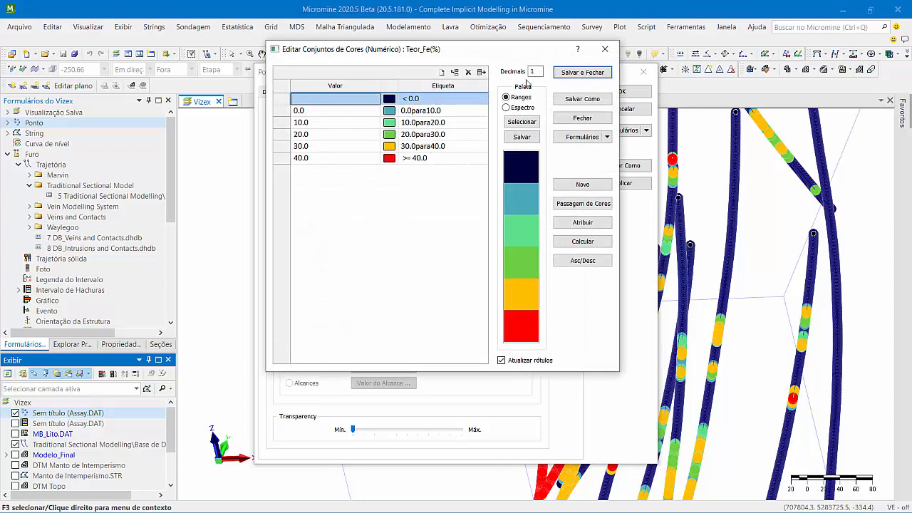
pyautogui.click(578, 120)
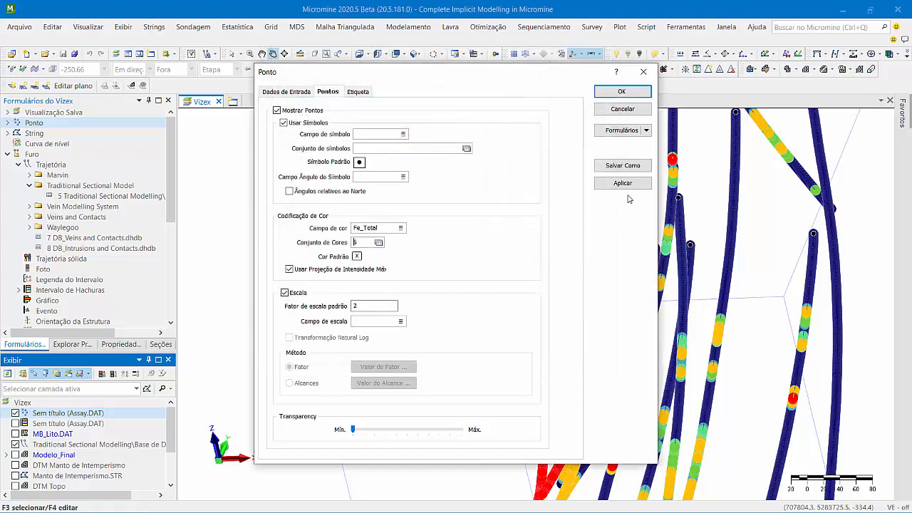
pyautogui.click(623, 184)
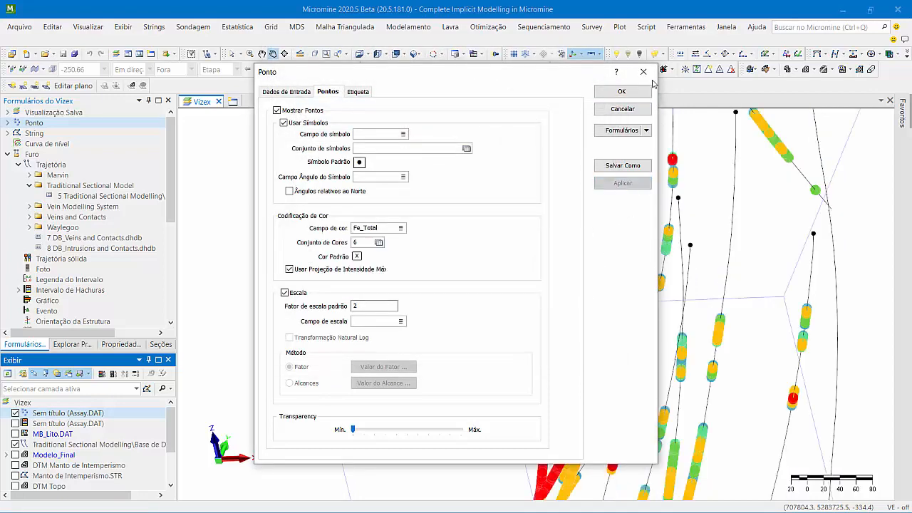
pyautogui.click(643, 72)
# - Turn off maximum intensity projection for the Assay.DAT point layer and accept the form
pyautogui.moveTo(577, 246); pyautogui.dragTo(561, 231)
pyautogui.scroll(-3, 561, 231)
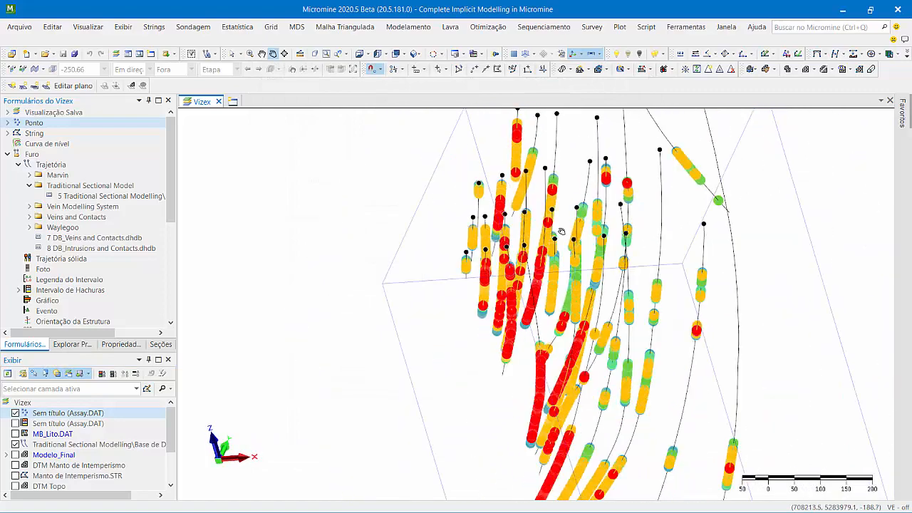
pyautogui.scroll(-5, 562, 232)
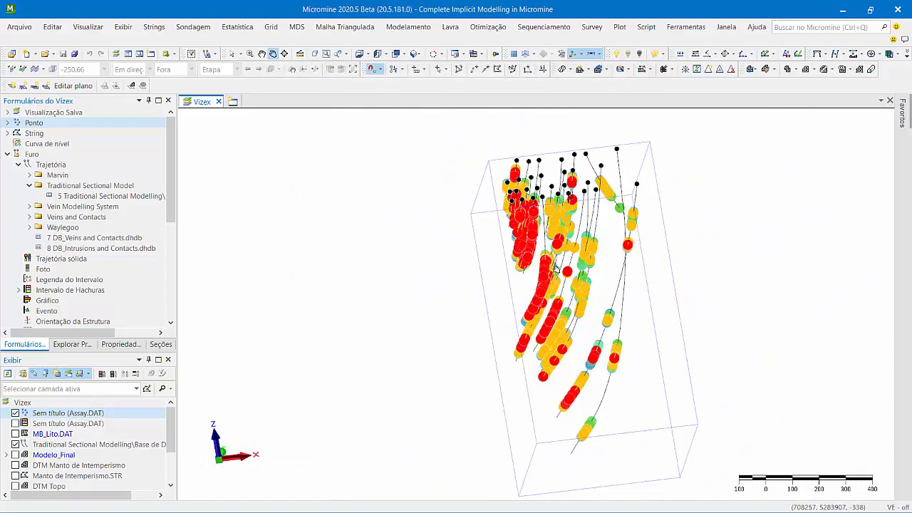
pyautogui.scroll(3, 555, 268)
pyautogui.scroll(5, 555, 268)
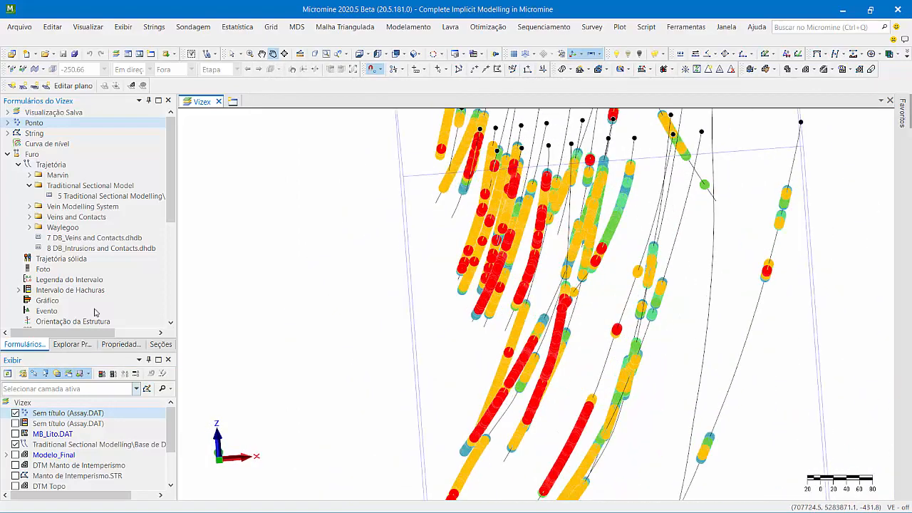
pyautogui.doubleClick(57, 415)
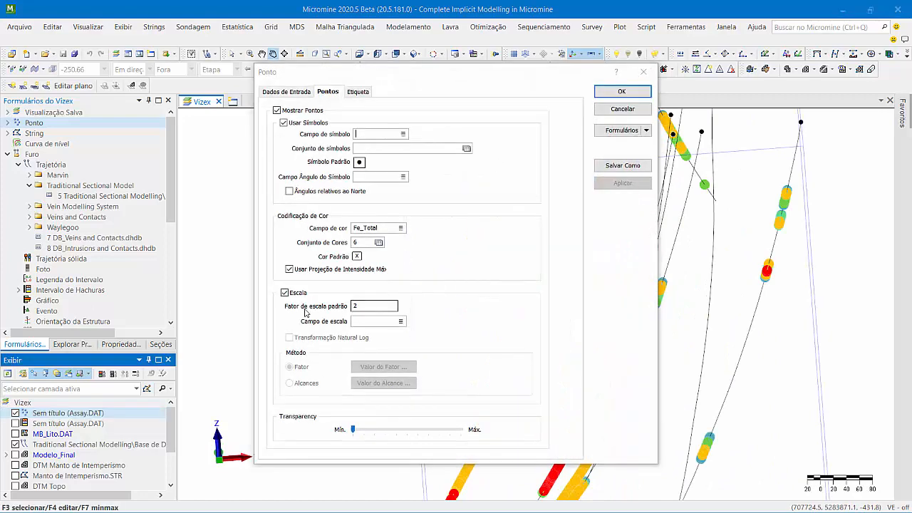
pyautogui.click(289, 268)
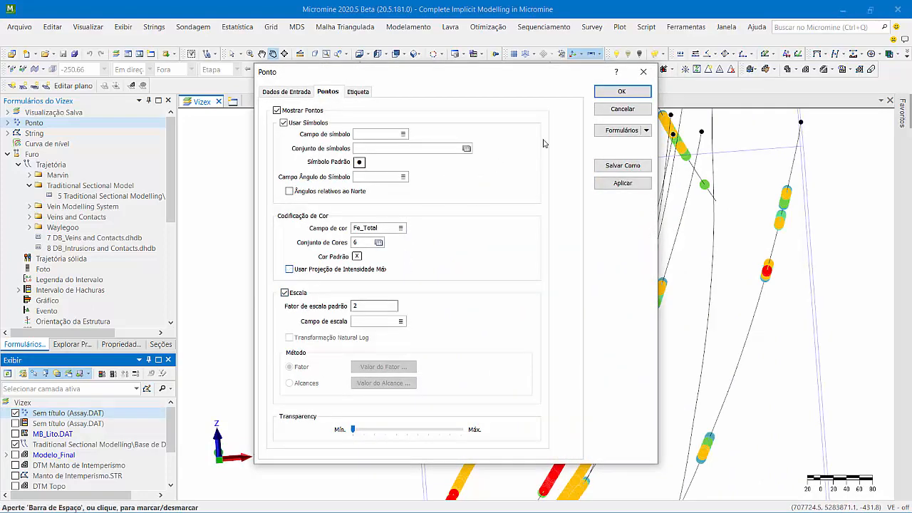
pyautogui.click(620, 92)
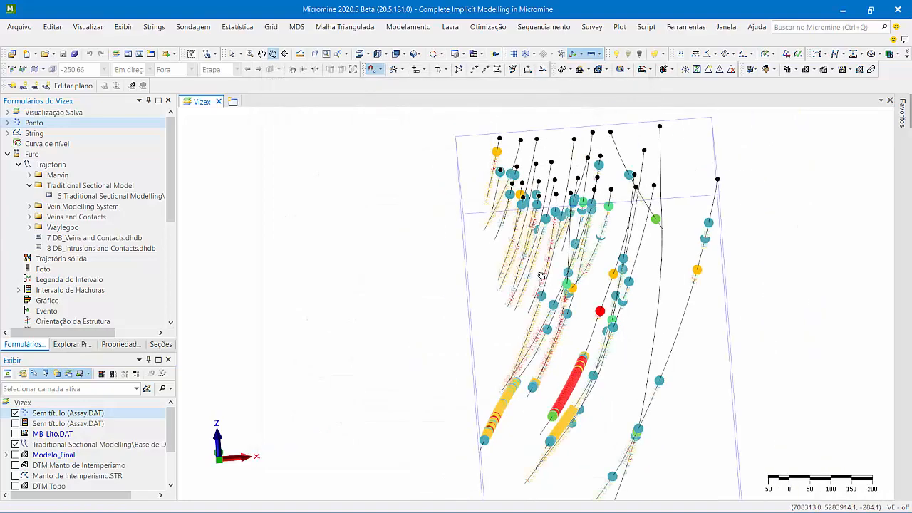
# - Inspect how the Assay.DAT grade colours are drawn along the drillholes in 3D without maximum intensity projection
pyautogui.moveTo(726, 300); pyautogui.dragTo(705, 313, button='right')
pyautogui.scroll(2, 614, 373)
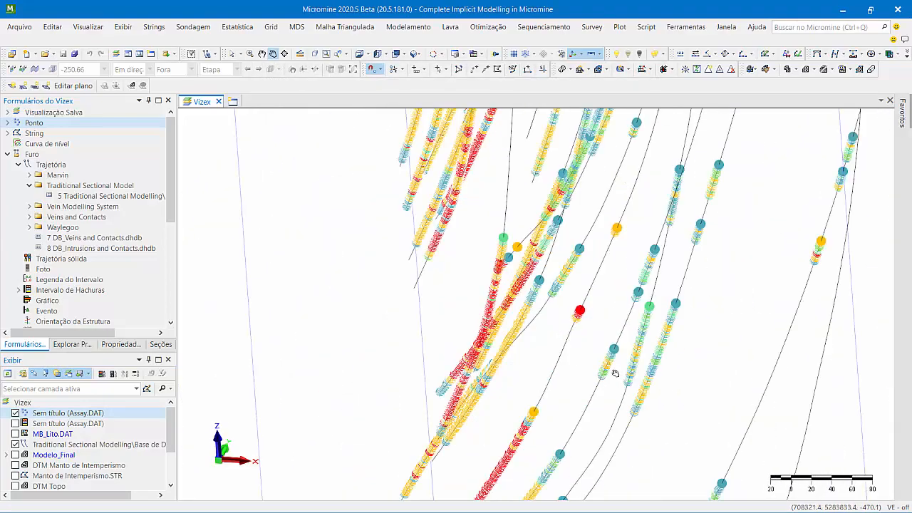
pyautogui.moveTo(648, 380); pyautogui.dragTo(724, 358, button='right')
pyautogui.scroll(-3, 724, 358)
pyautogui.scroll(4, 662, 336)
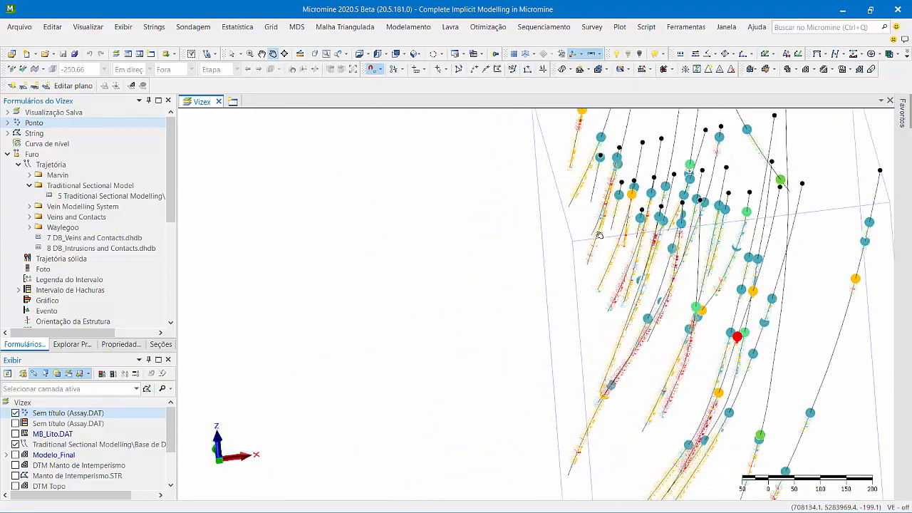
pyautogui.moveTo(662, 336); pyautogui.dragTo(556, 338)
pyautogui.moveTo(768, 282); pyautogui.dragTo(689, 282, button='right')
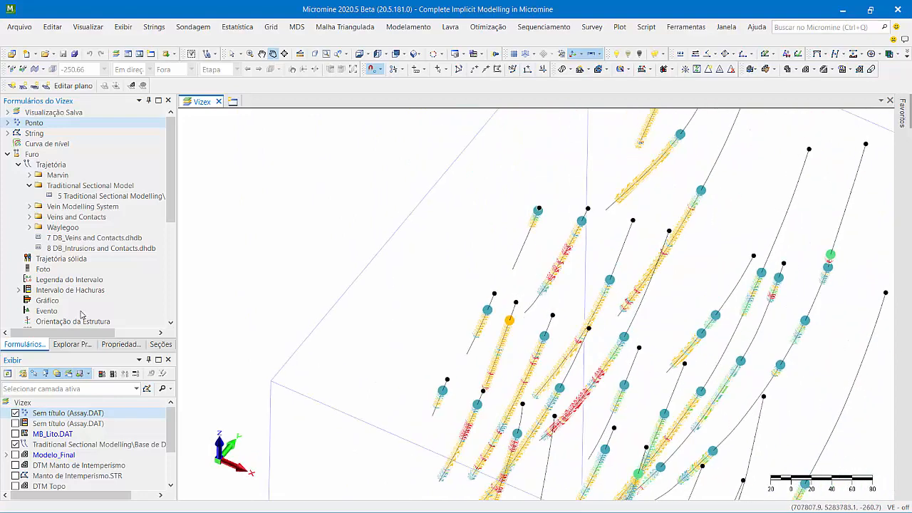
# - View the Assay.DAT points in control section 13 and examine the grade colours along the holes
pyautogui.click(160, 344)
pyautogui.doubleClick(47, 223)
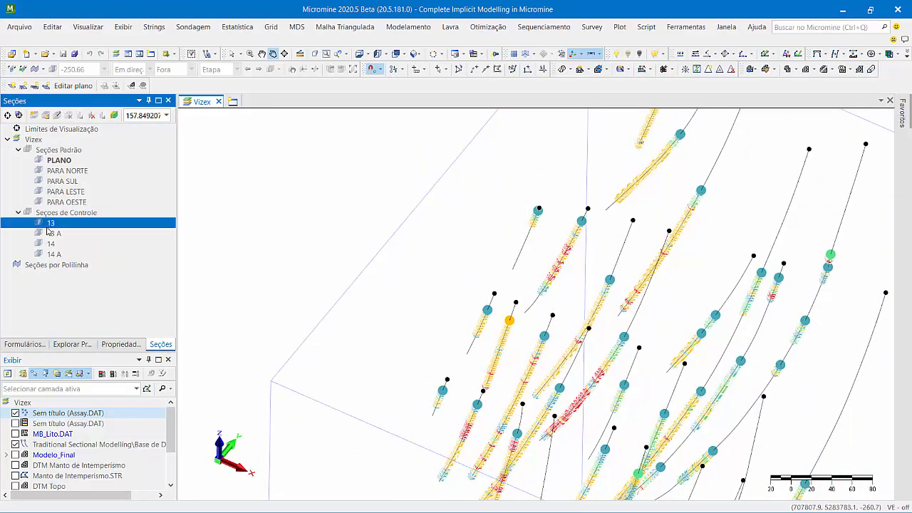
pyautogui.scroll(5, 509, 265)
pyautogui.scroll(-5, 510, 265)
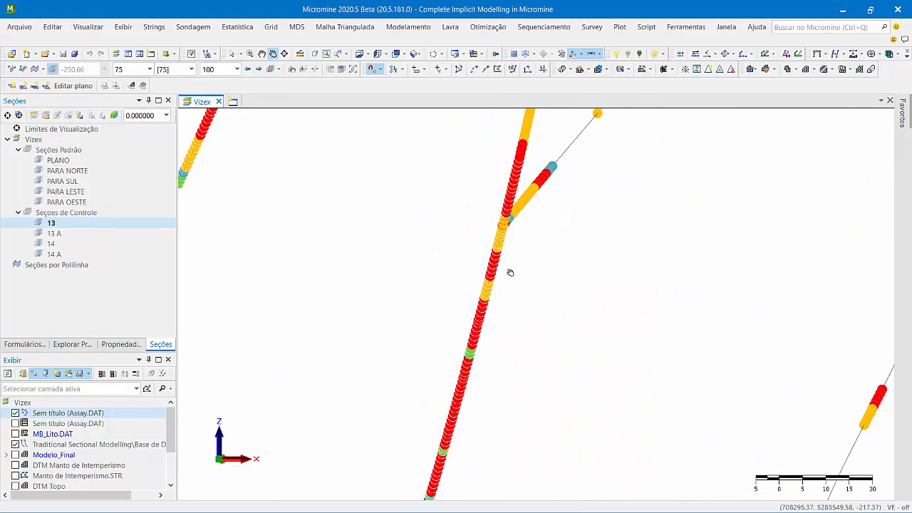
# - Switch from the section to the plan view, and examine the Fe_Total-coloured points in 3D from the side
pyautogui.click(359, 53)
pyautogui.click(56, 378)
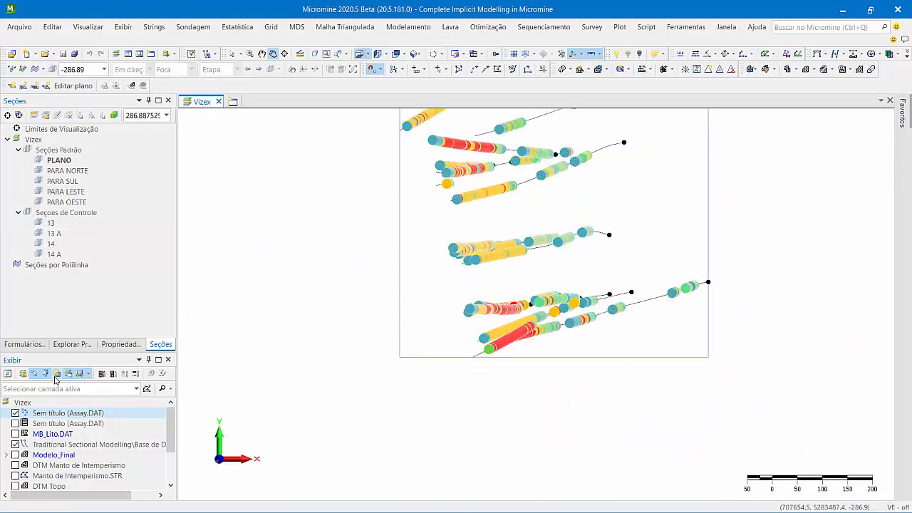
pyautogui.scroll(3, 543, 233)
pyautogui.moveTo(544, 235); pyautogui.dragTo(459, 244)
pyautogui.scroll(-5, 459, 244)
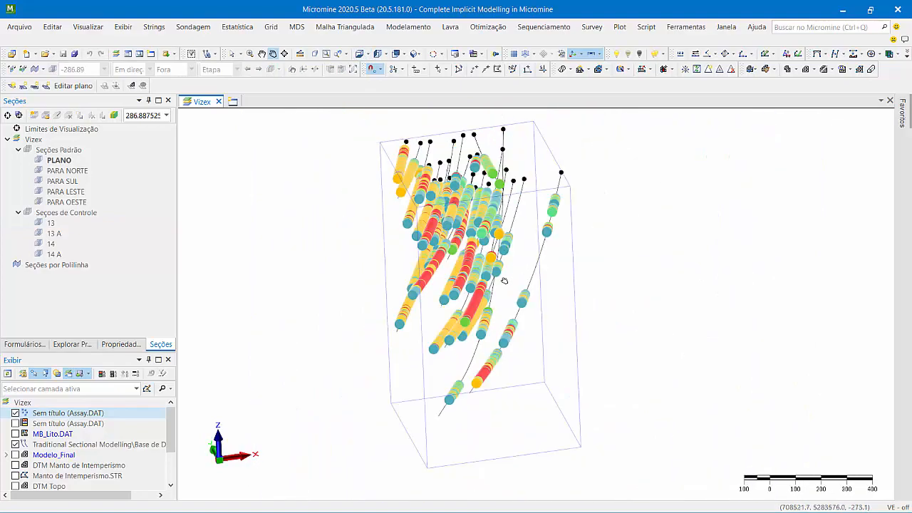
pyautogui.moveTo(503, 279); pyautogui.dragTo(488, 193)
pyautogui.scroll(4, 434, 262)
pyautogui.scroll(-3, 486, 196)
pyautogui.scroll(5, 486, 197)
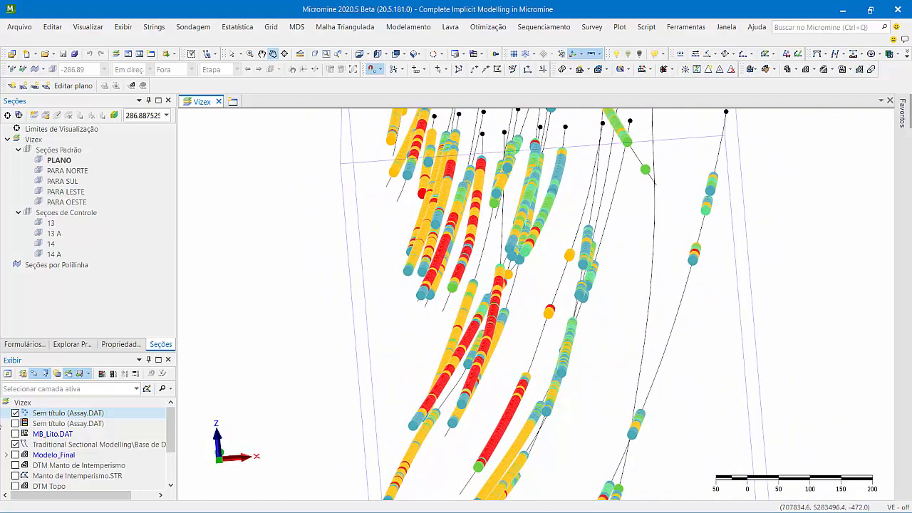
# - Turn maximum intensity projection back on for the Assay.DAT point layer, apply it, and close the form
pyautogui.doubleClick(60, 415)
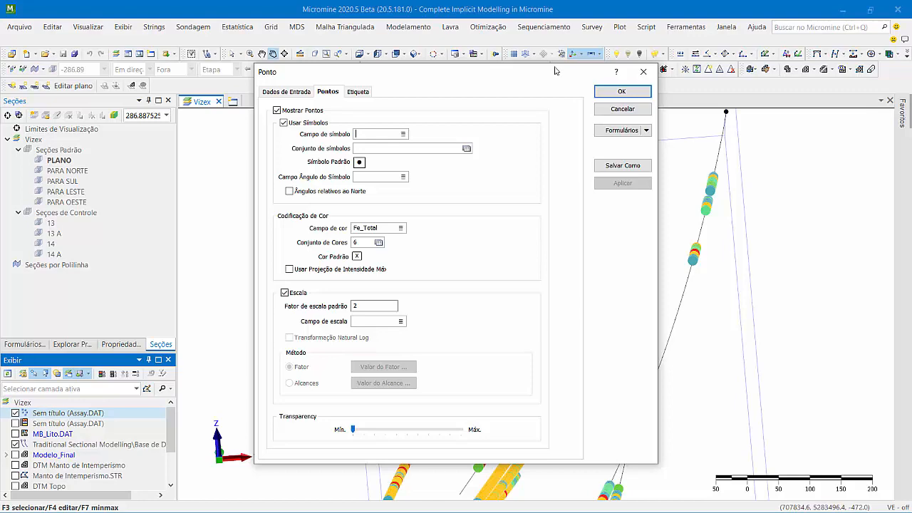
pyautogui.click(620, 98)
pyautogui.scroll(-2, 529, 253)
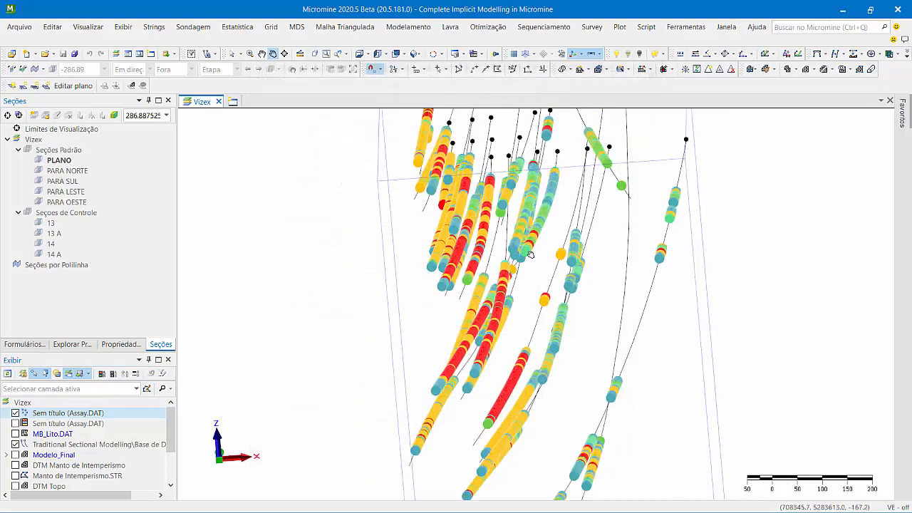
pyautogui.moveTo(530, 253); pyautogui.dragTo(565, 295)
pyautogui.doubleClick(71, 414)
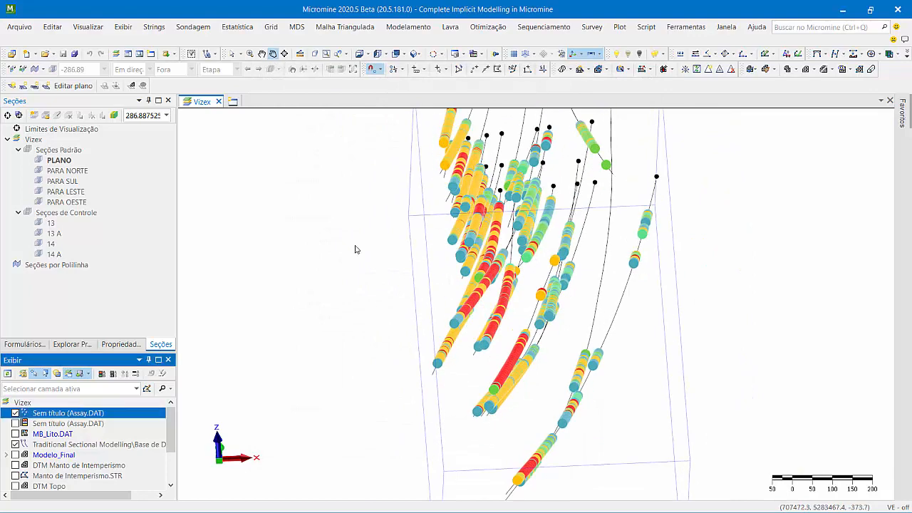
pyautogui.click(290, 268)
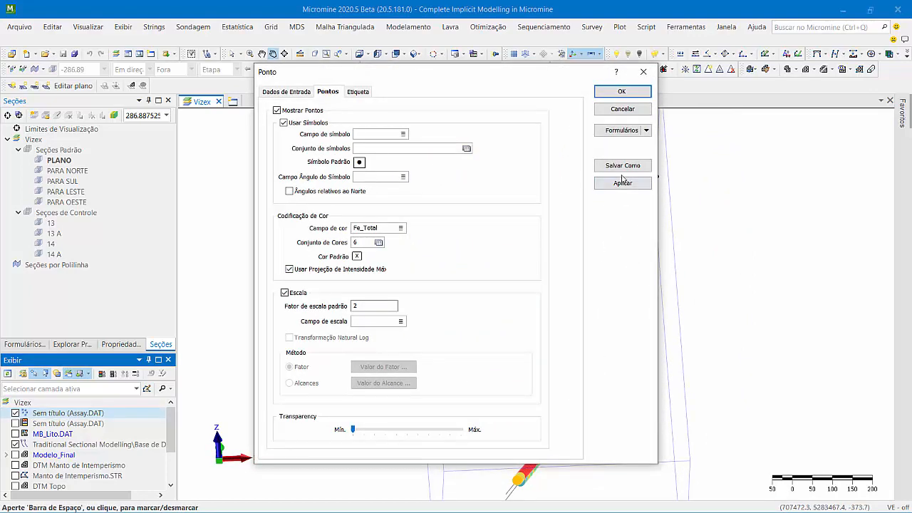
pyautogui.click(622, 183)
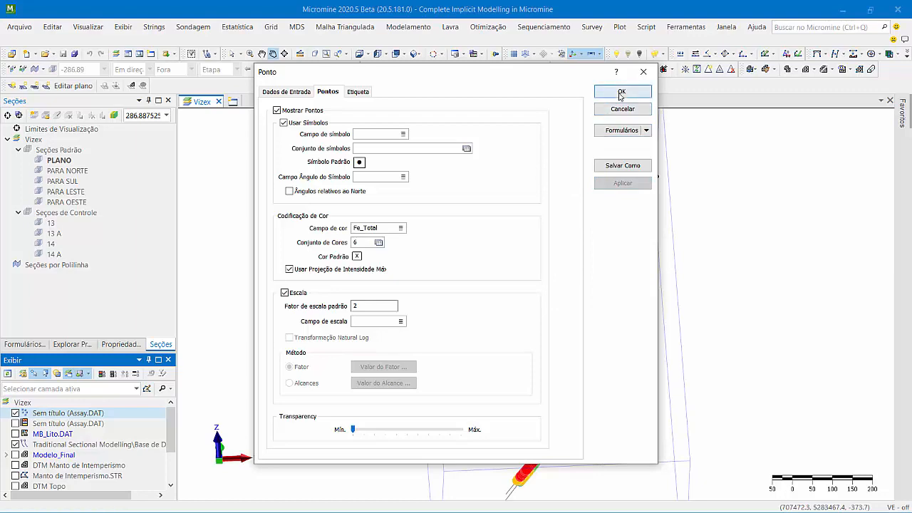
pyautogui.click(622, 92)
# - Examine the distribution and continuity of the high-grade Fe_Total points across the drillholes from several angles
pyautogui.scroll(2, 482, 229)
pyautogui.moveTo(471, 330)
pyautogui.mouseDown()
pyautogui.moveTo(681, 346)
pyautogui.moveTo(463, 315)
pyautogui.mouseUp()
pyautogui.scroll(-2, 450, 268)
pyautogui.moveTo(450, 268); pyautogui.dragTo(477, 213)
pyautogui.moveTo(461, 311); pyautogui.dragTo(449, 213)
pyautogui.scroll(2, 448, 213)
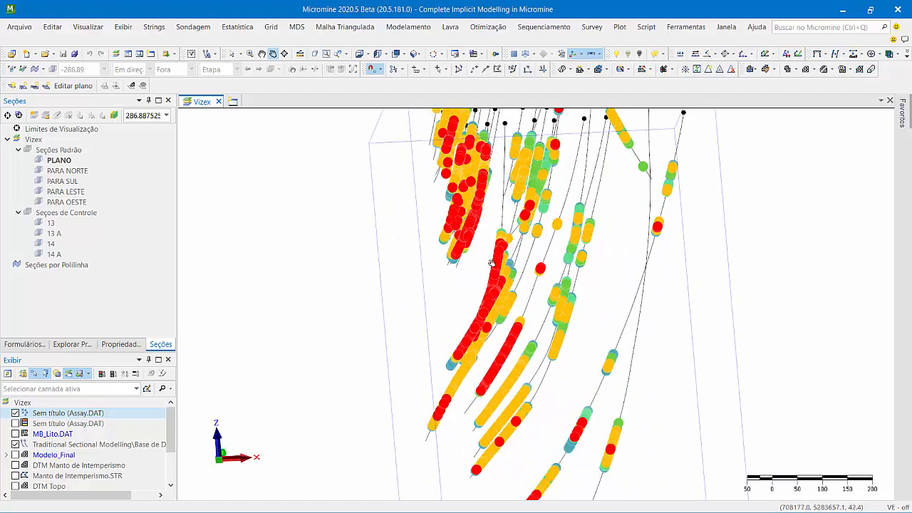
pyautogui.scroll(-3, 483, 236)
pyautogui.scroll(3, 483, 236)
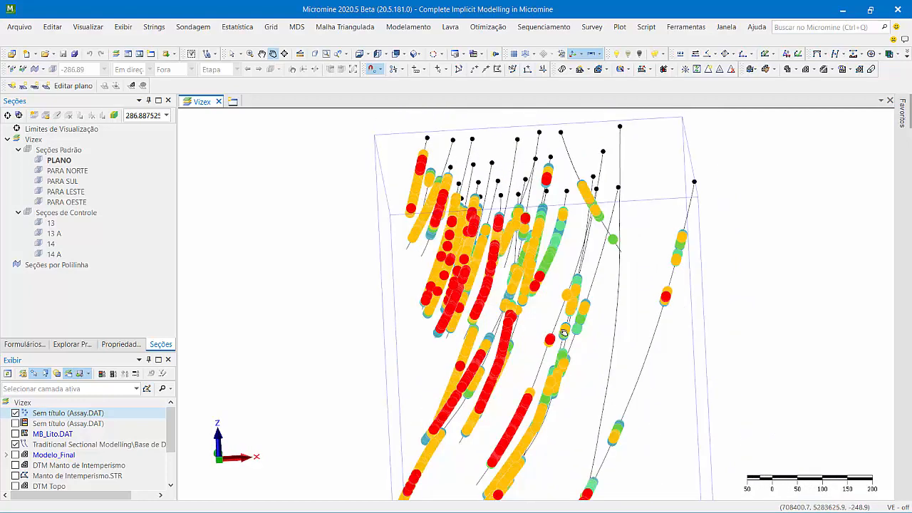
pyautogui.moveTo(484, 236); pyautogui.dragTo(481, 295)
pyautogui.scroll(-3, 481, 295)
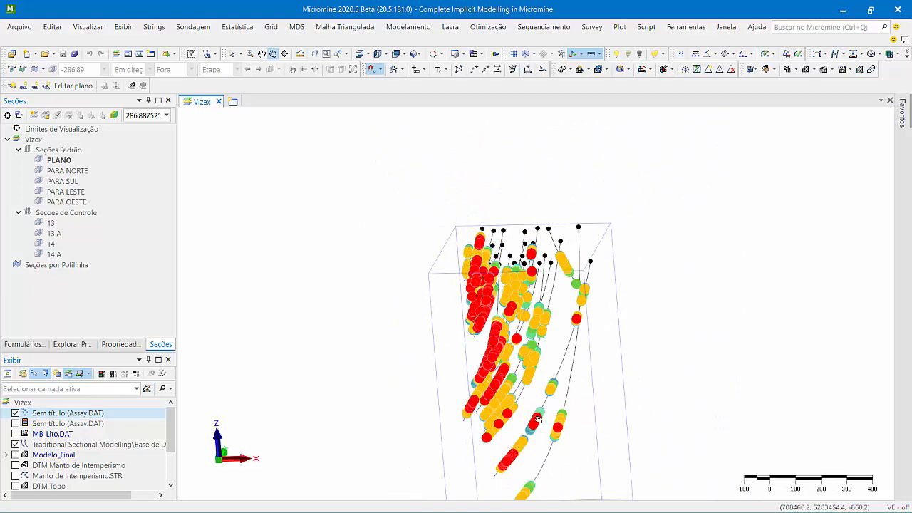
pyautogui.moveTo(540, 442); pyautogui.dragTo(741, 421)
pyautogui.scroll(3, 574, 352)
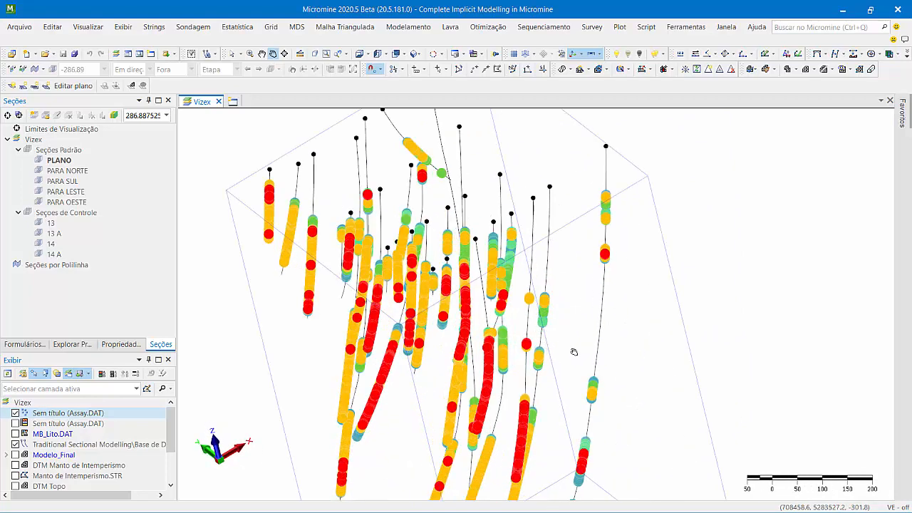
pyautogui.moveTo(557, 386); pyautogui.dragTo(527, 286)
pyautogui.scroll(-5, 531, 269)
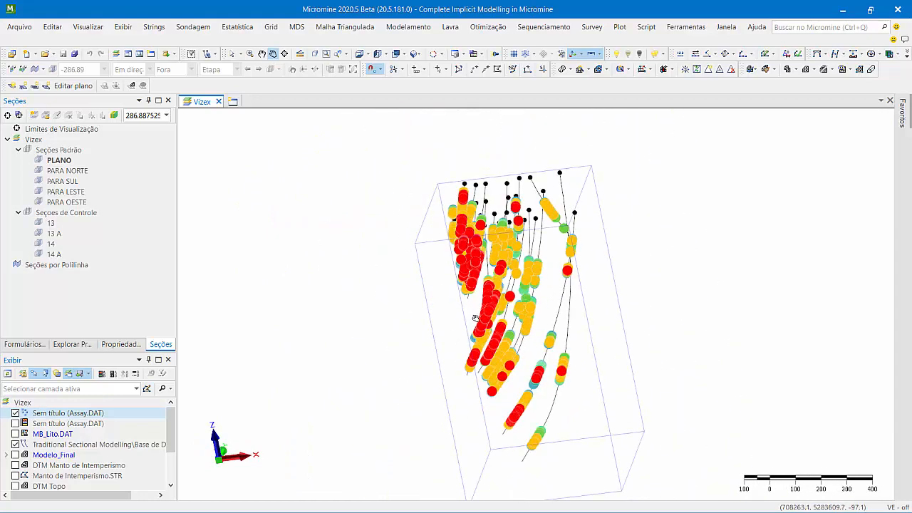
pyautogui.moveTo(499, 297); pyautogui.dragTo(507, 299)
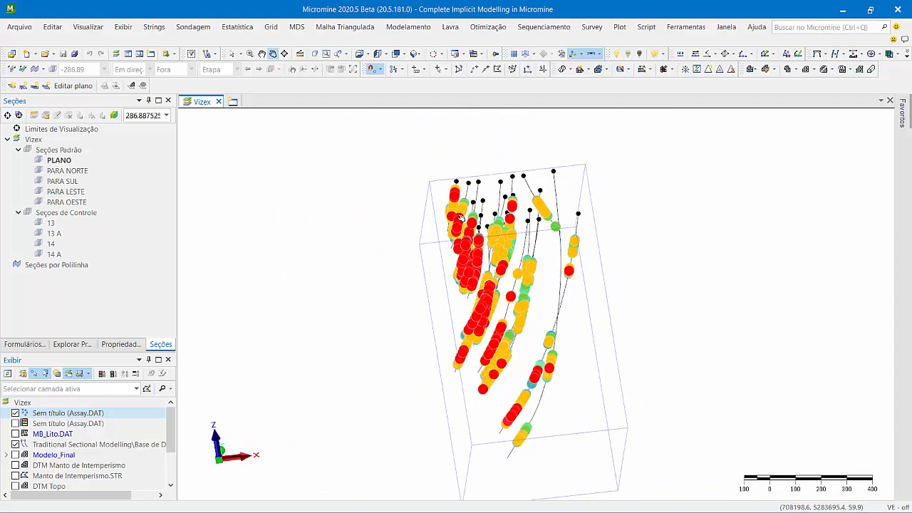
pyautogui.scroll(5, 442, 199)
pyautogui.moveTo(440, 197); pyautogui.dragTo(414, 171, button='middle')
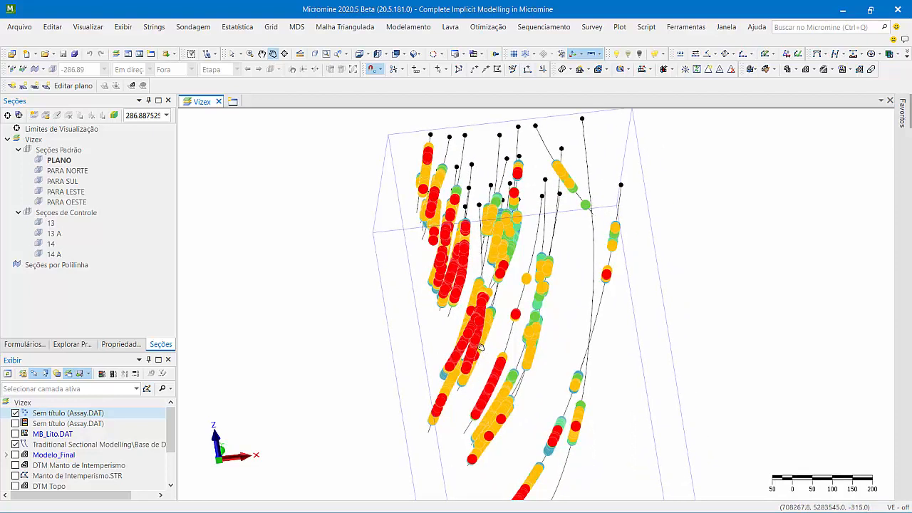
pyautogui.moveTo(481, 346)
# - Start a new wireframe display and select Modelagem Implicita_TOPO.tridb as the wireframe type
pyautogui.click(21, 348)
pyautogui.scroll(-5, 76, 225)
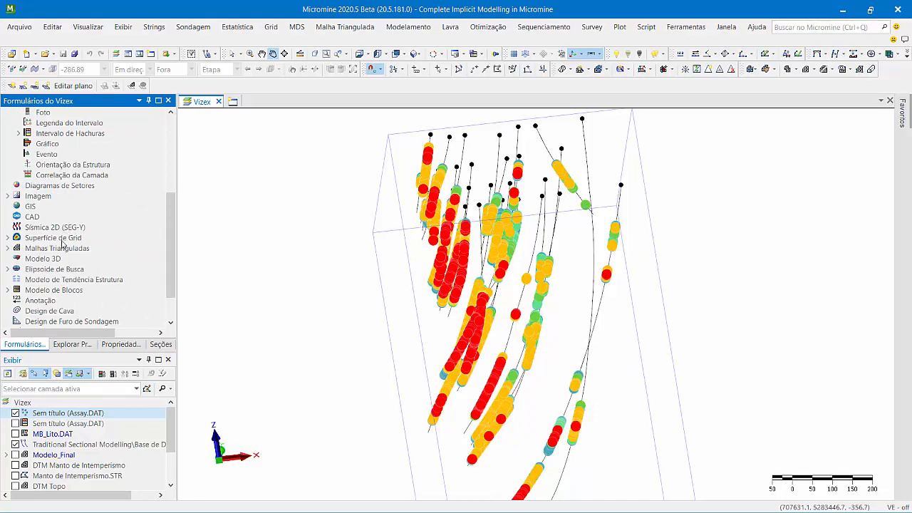
pyautogui.click(57, 249)
pyautogui.doubleClick(56, 253)
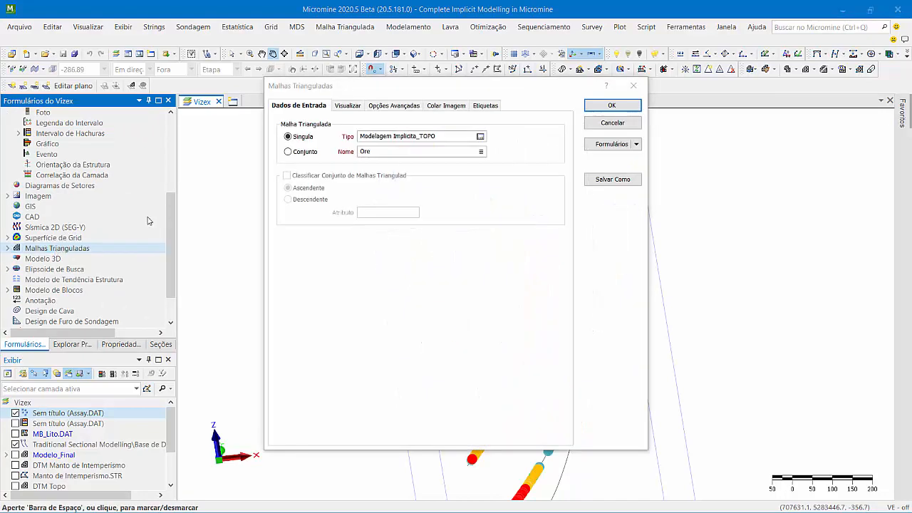
pyautogui.doubleClick(403, 136)
pyautogui.click(403, 138)
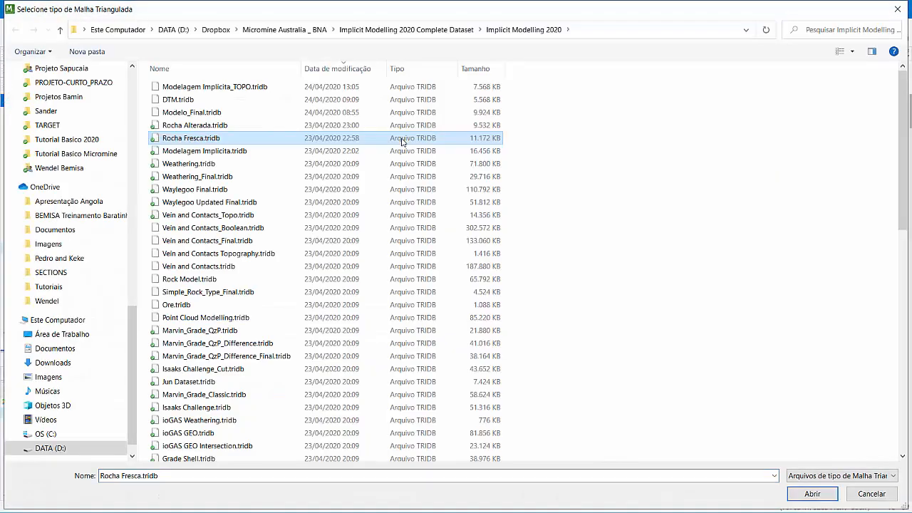
pyautogui.doubleClick(257, 88)
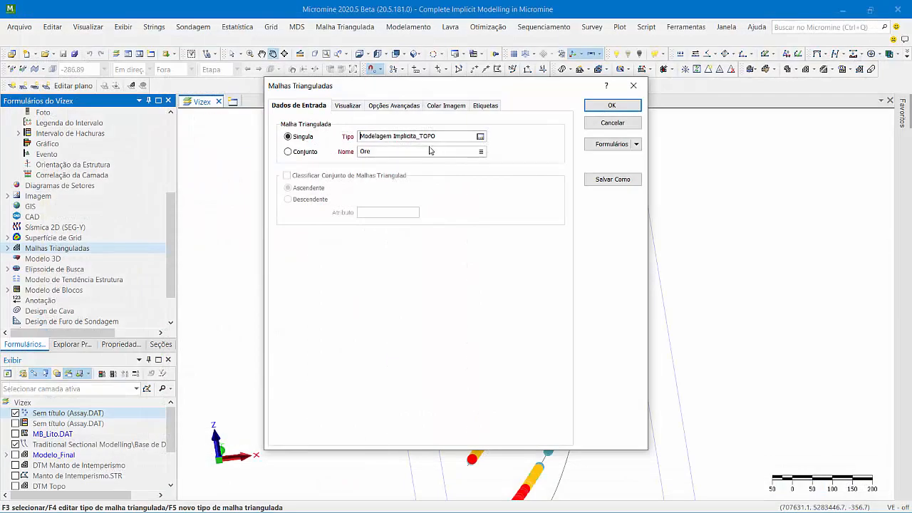
# - Choose the Ore wireframe by name and load it into Vizex
pyautogui.doubleClick(363, 151)
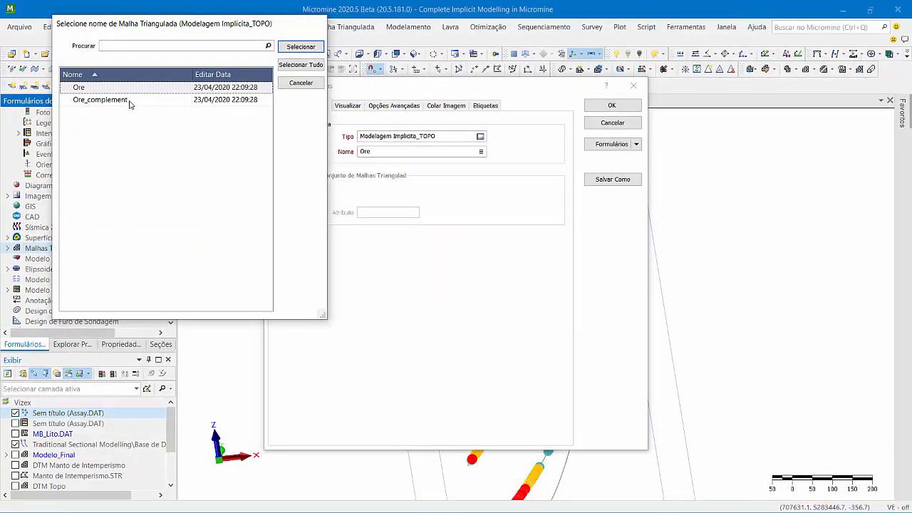
pyautogui.doubleClick(111, 91)
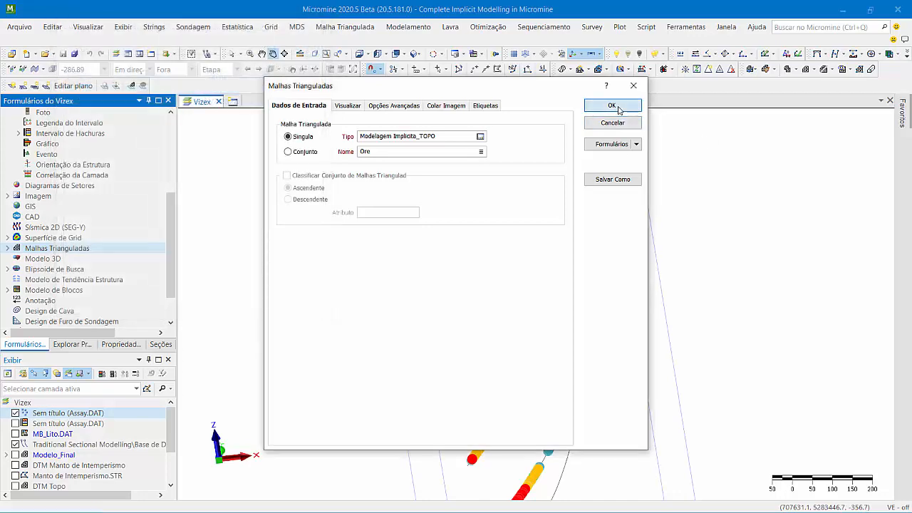
pyautogui.click(618, 109)
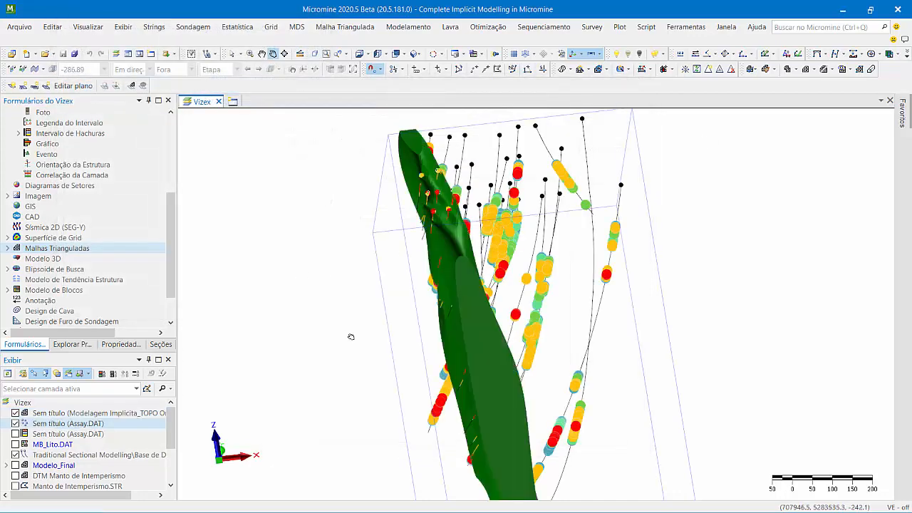
# - Inspect the Ore wireframe against the grade-coloured drillhole points from different angles
pyautogui.moveTo(350, 335); pyautogui.dragTo(486, 284)
pyautogui.scroll(3, 388, 160)
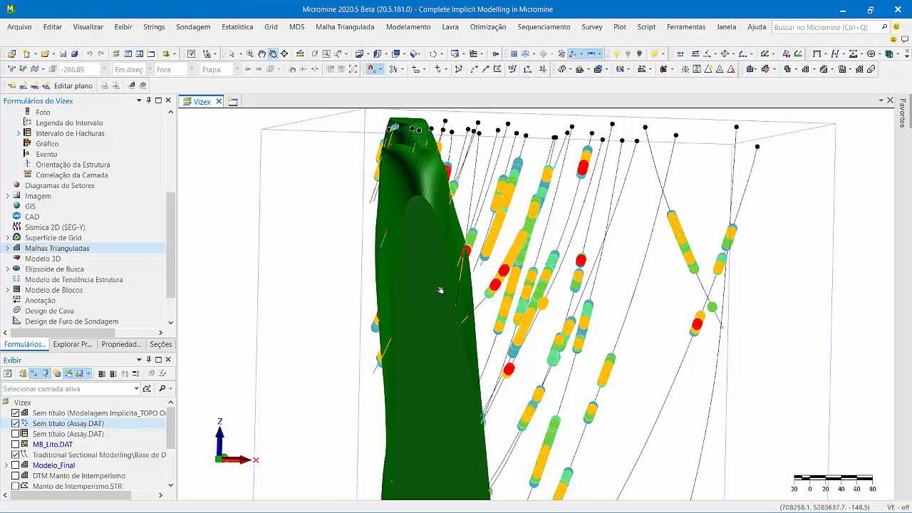
pyautogui.moveTo(477, 343); pyautogui.dragTo(552, 351)
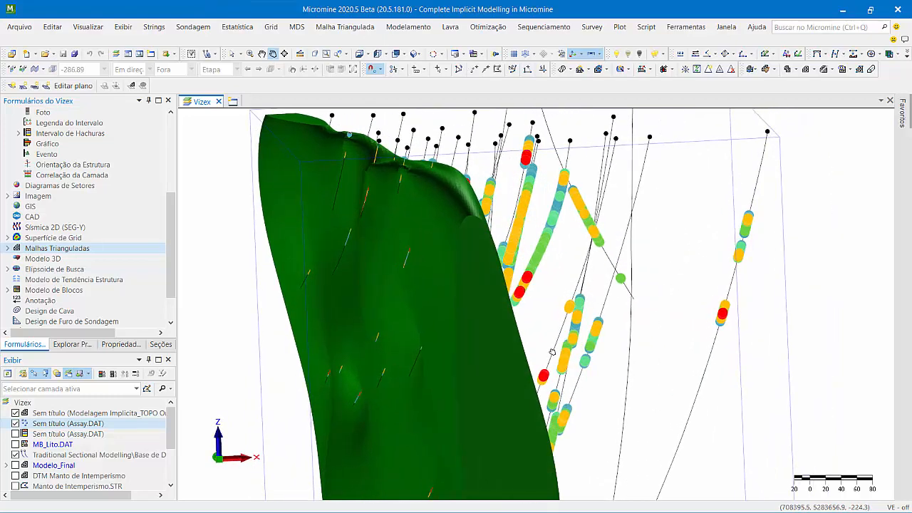
# - Start assigning points by wireframe and select Assay.DAT from the Traditional Sectional Modelling folder as the input file
pyautogui.moveTo(440, 290); pyautogui.dragTo(522, 288)
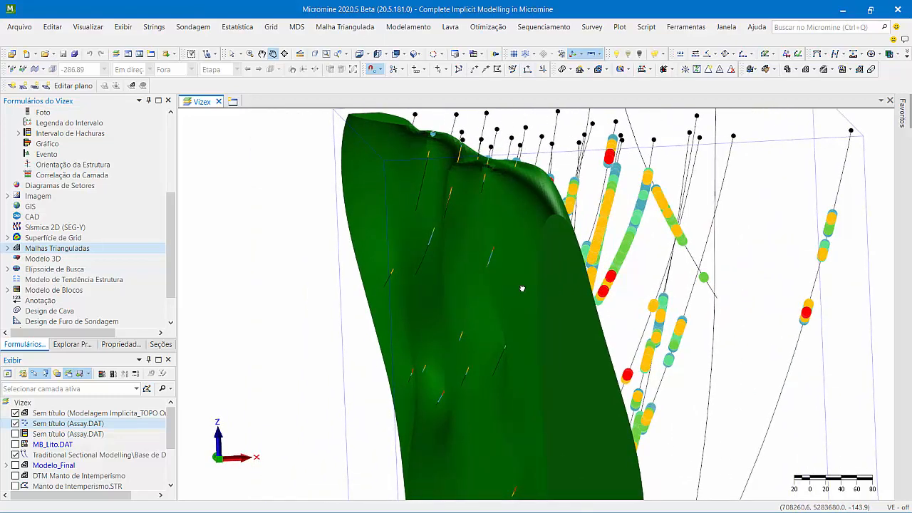
pyautogui.scroll(-3, 525, 289)
pyautogui.moveTo(625, 376); pyautogui.dragTo(548, 385)
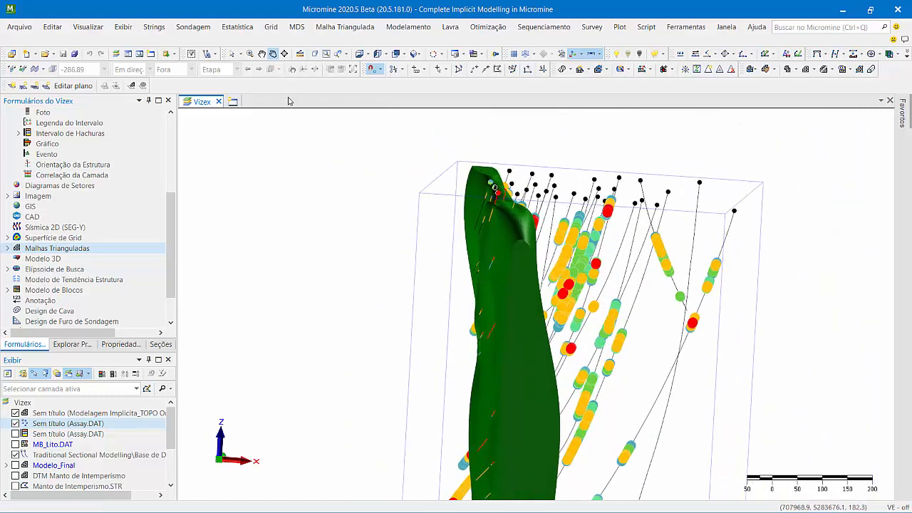
pyautogui.click(326, 30)
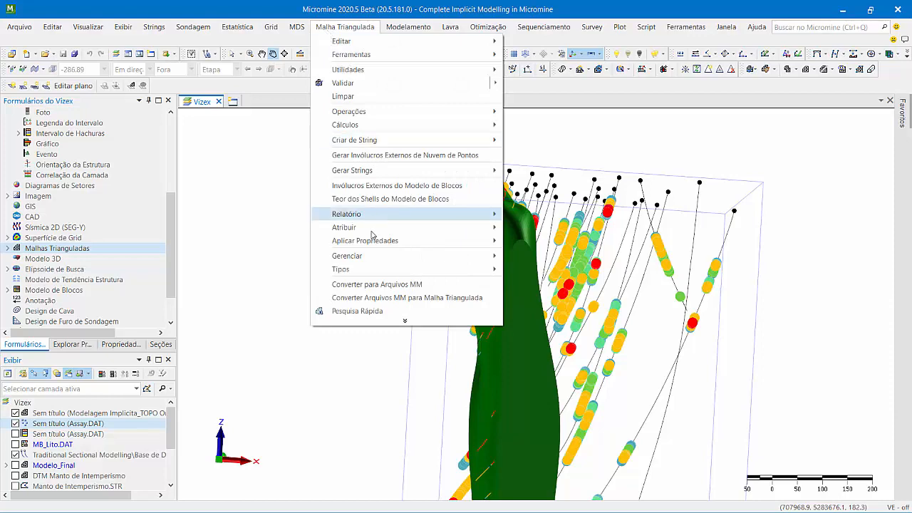
pyautogui.moveTo(374, 229)
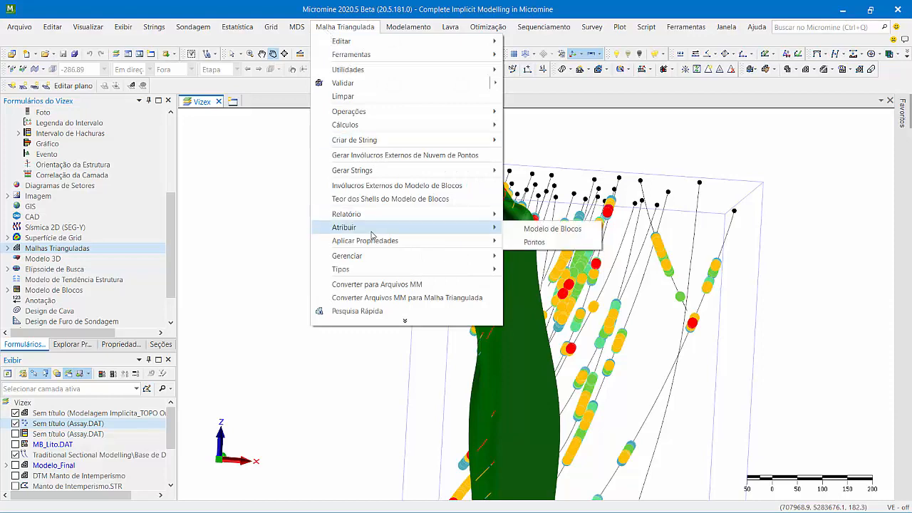
pyautogui.click(527, 243)
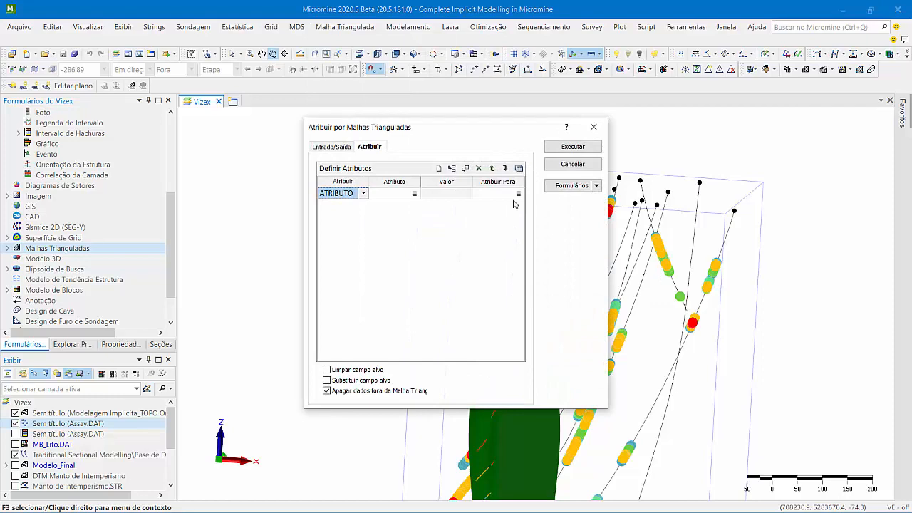
pyautogui.click(332, 147)
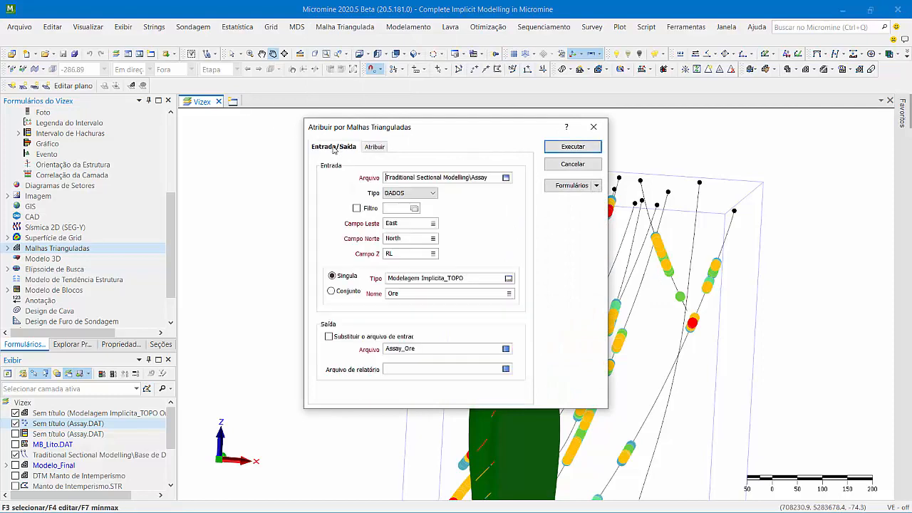
pyautogui.doubleClick(416, 177)
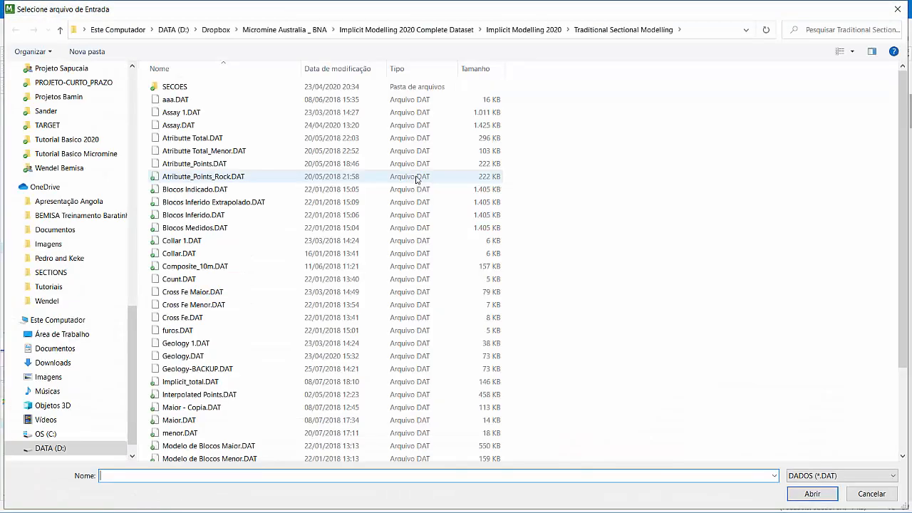
pyautogui.doubleClick(293, 126)
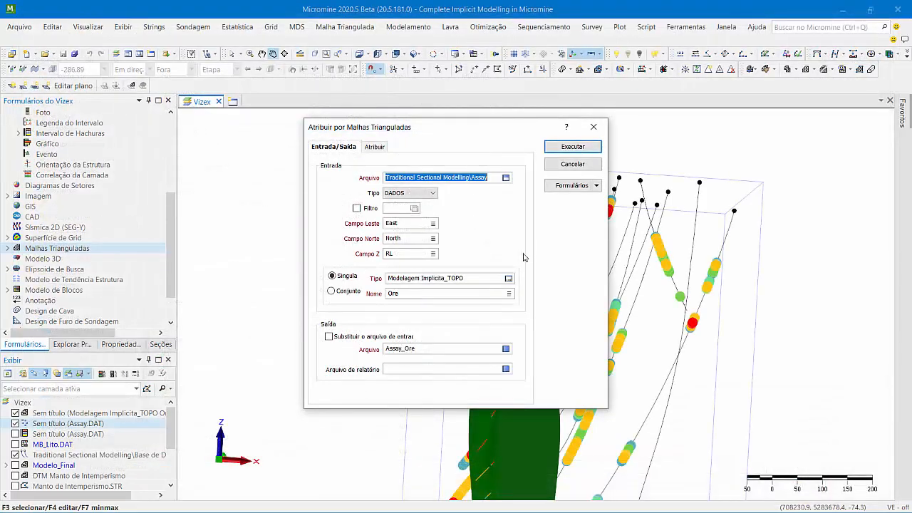
# - Review the East and North coordinate fields, and choose the Modelagem Implicita_TOPO type and the single Ore wireframe for the assignment
pyautogui.click(413, 224)
pyautogui.click(404, 238)
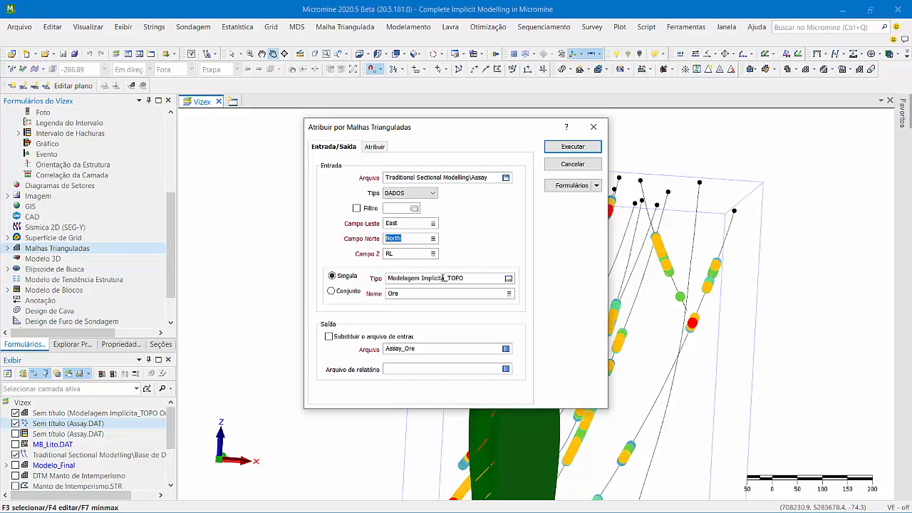
pyautogui.click(447, 278)
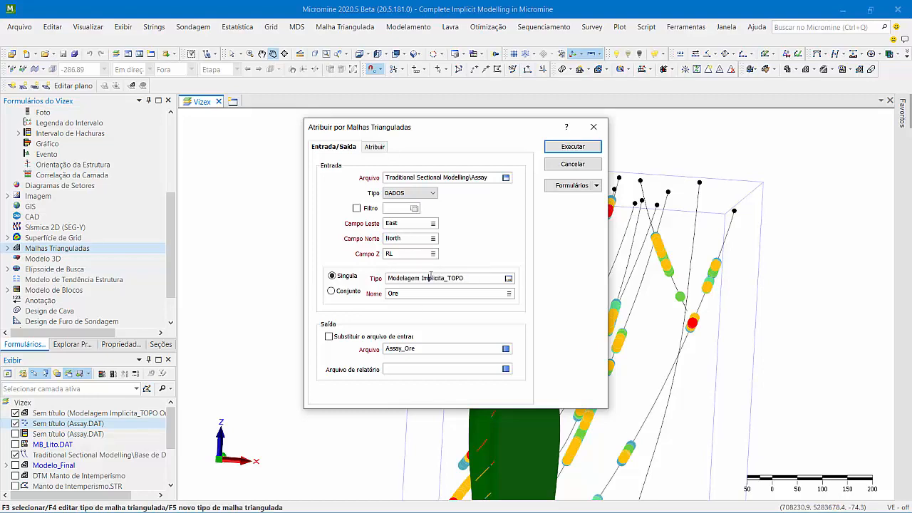
pyautogui.doubleClick(430, 278)
pyautogui.doubleClick(289, 88)
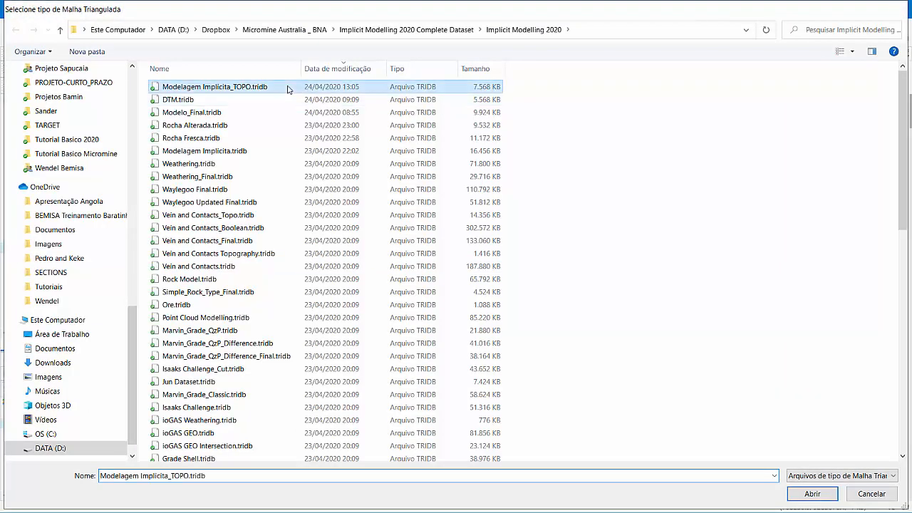
pyautogui.doubleClick(398, 293)
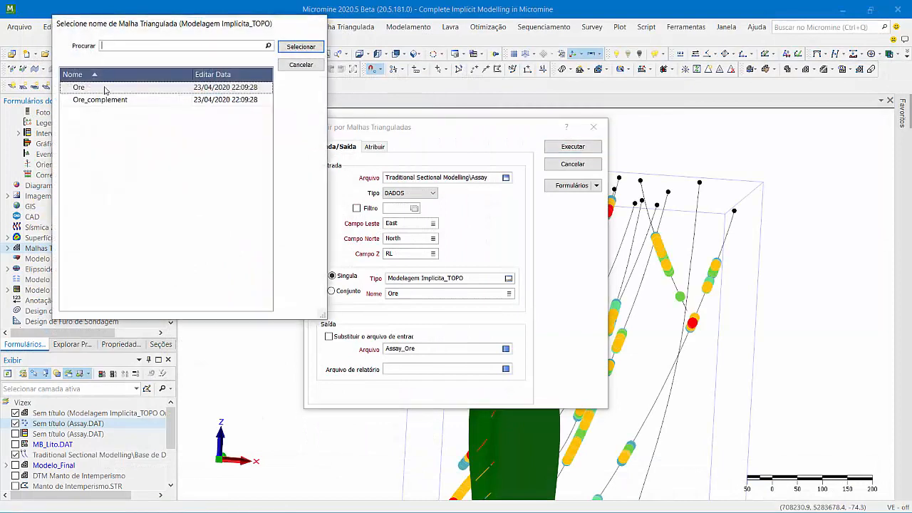
pyautogui.click(105, 87)
pyautogui.doubleClick(105, 87)
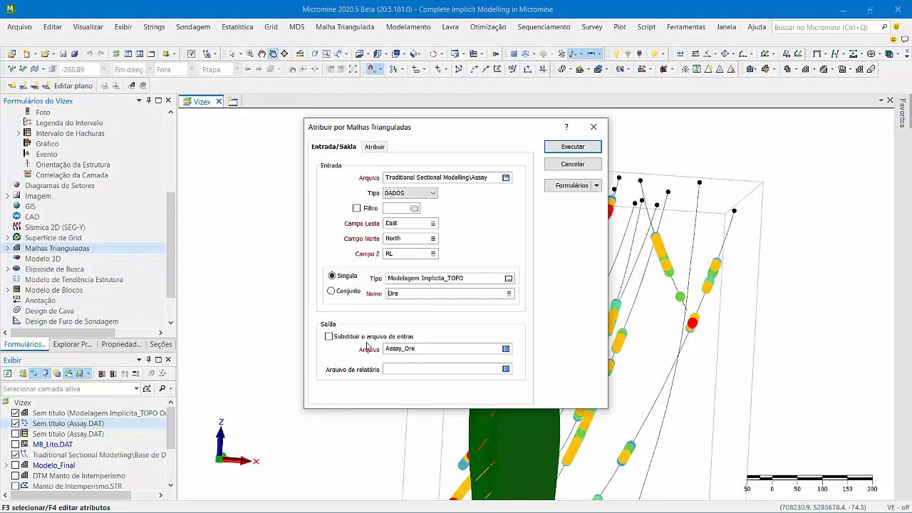
# - Keep input-file overwriting off and use Assay_Ore as the output file of the assignment
pyautogui.click(330, 337)
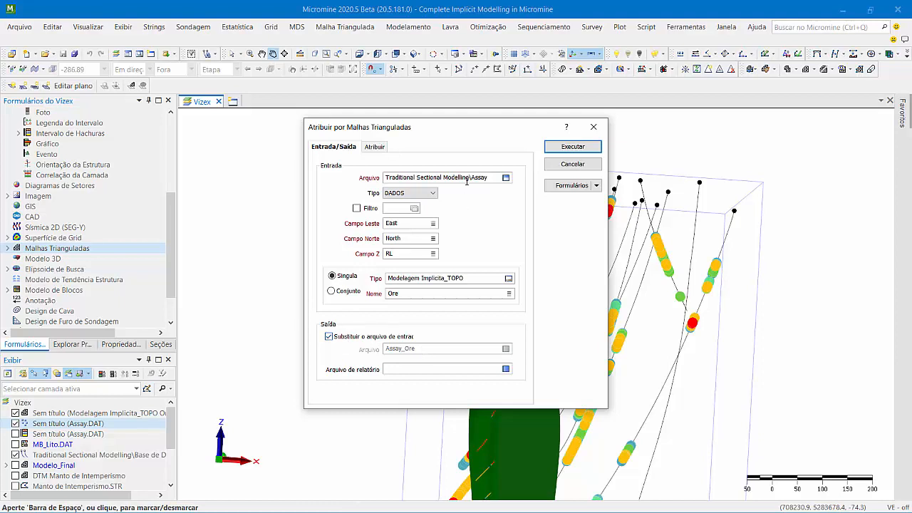
pyautogui.click(330, 337)
pyautogui.moveTo(446, 349); pyautogui.dragTo(378, 356)
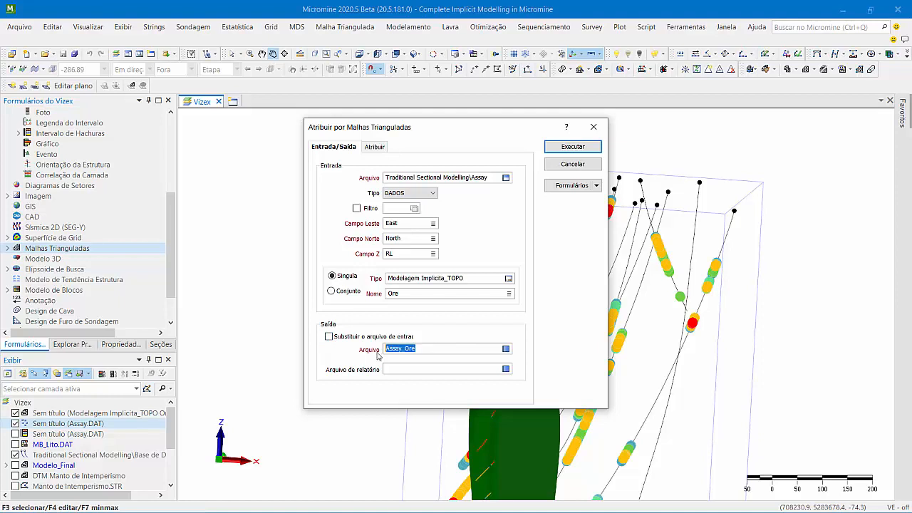
# - Run the wireframe assignment with deletion of data outside the wireframe enabled, and close the form
pyautogui.click(370, 147)
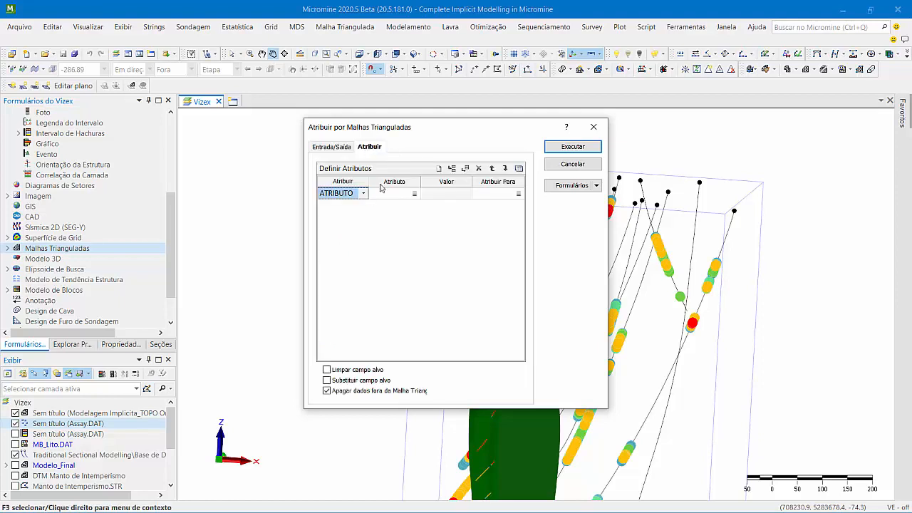
pyautogui.click(326, 391)
pyautogui.moveTo(497, 135); pyautogui.dragTo(356, 138)
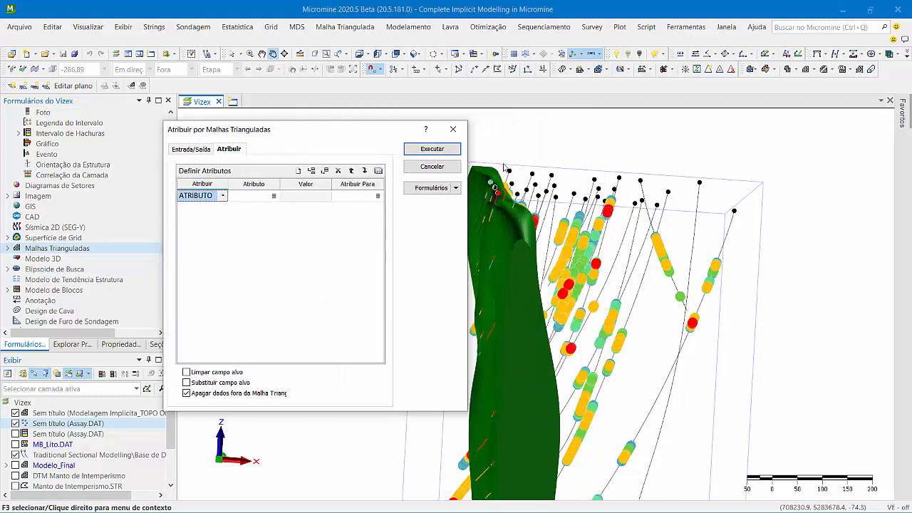
pyautogui.click(431, 150)
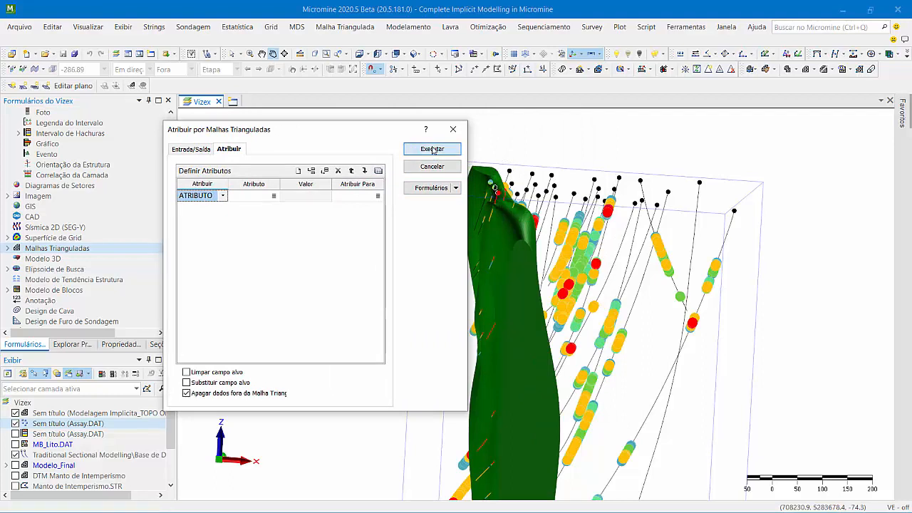
pyautogui.click(318, 302)
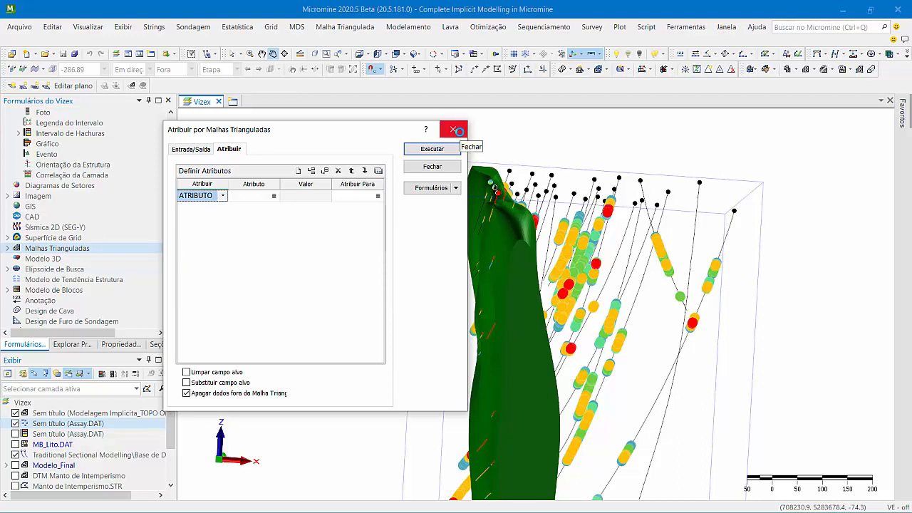
pyautogui.click(453, 130)
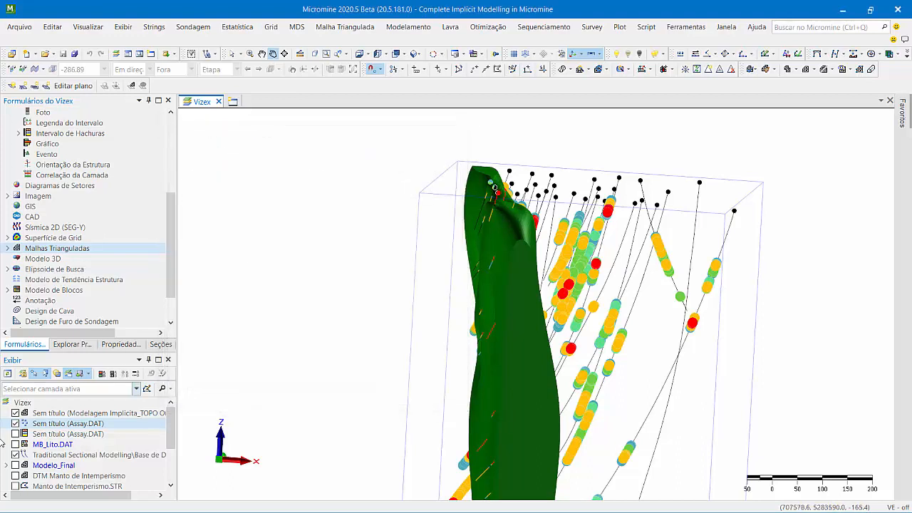
# - Hide the Assay.DAT points and display Assay_Ore.DAT from the Implicit Modelling 2020 folder as points coloured by Fe_Total
pyautogui.click(16, 423)
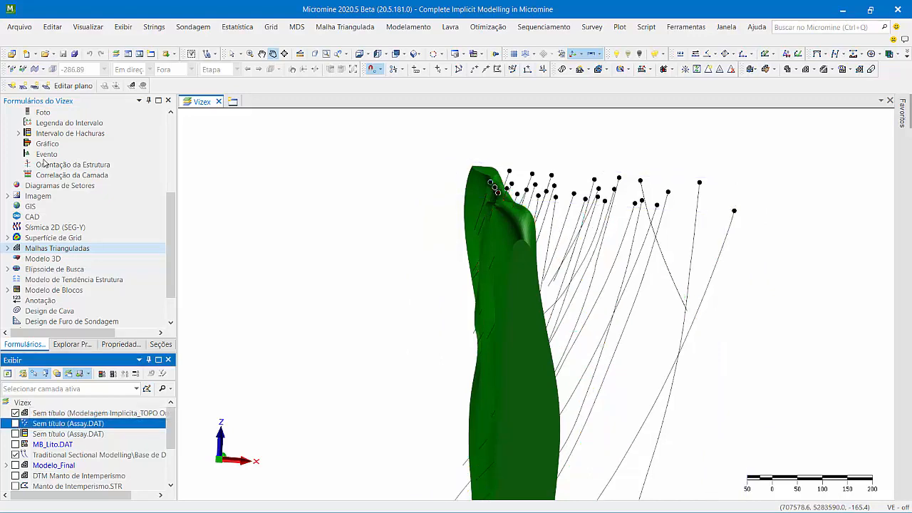
pyautogui.scroll(4, 52, 253)
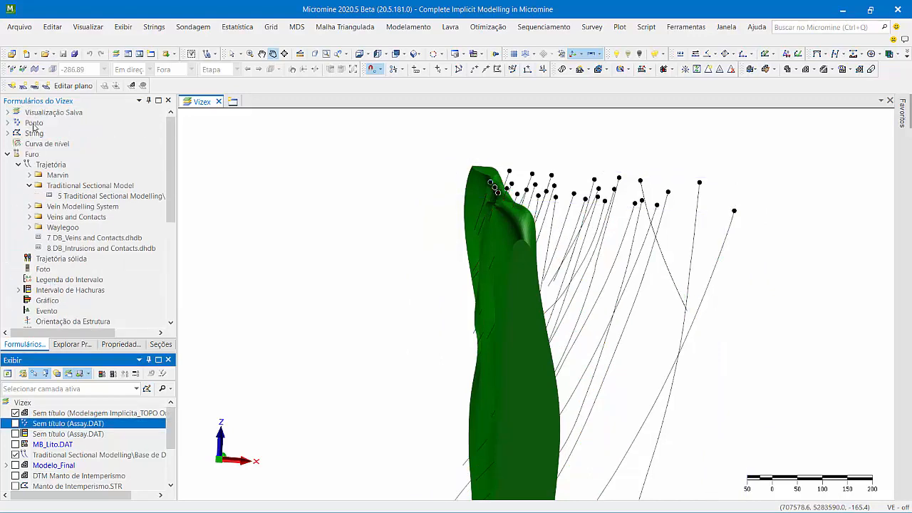
pyautogui.doubleClick(34, 123)
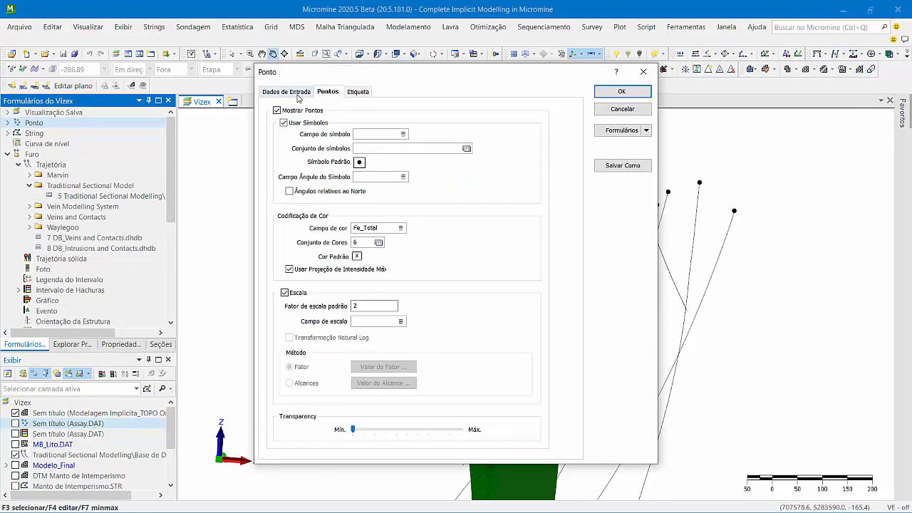
pyautogui.click(283, 92)
pyautogui.doubleClick(425, 123)
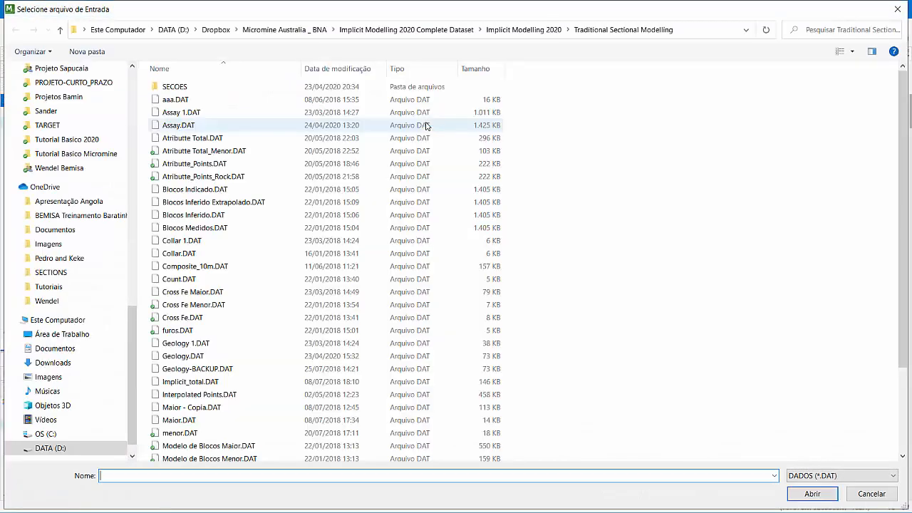
pyautogui.click(518, 29)
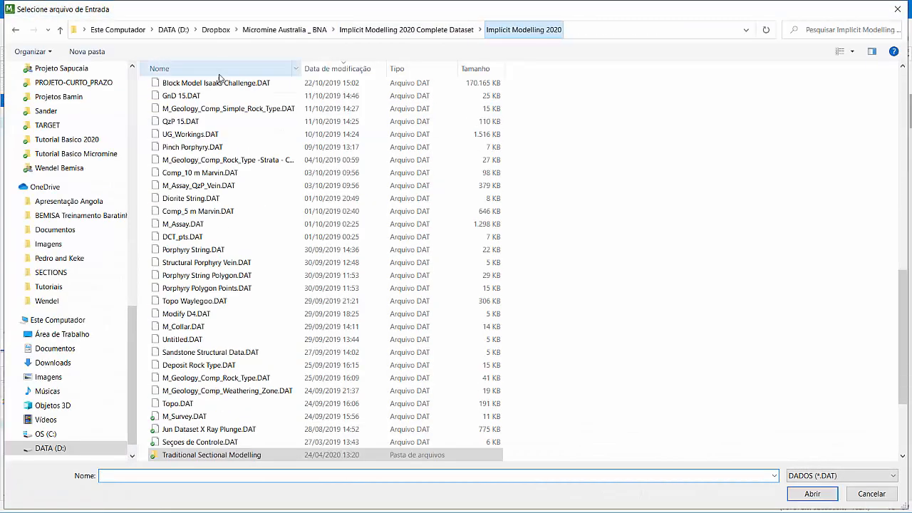
pyautogui.scroll(10, 183, 92)
pyautogui.doubleClick(184, 88)
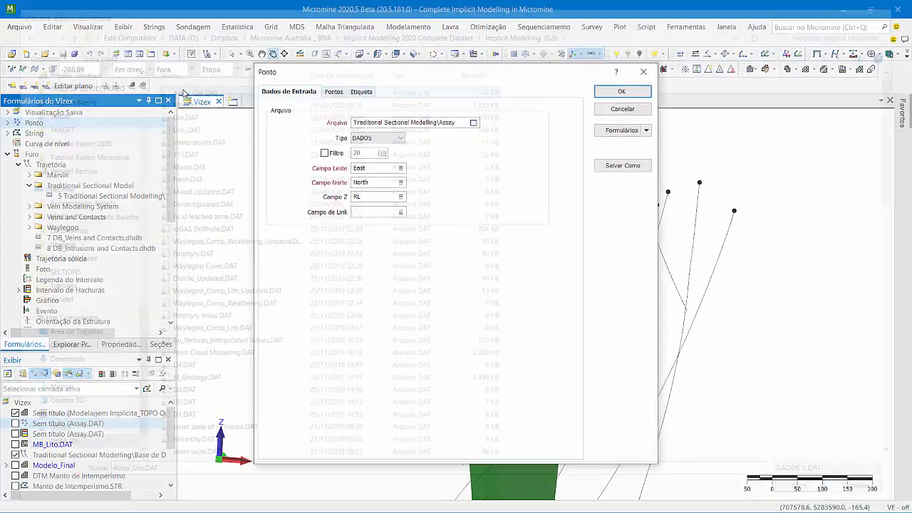
pyautogui.click(622, 92)
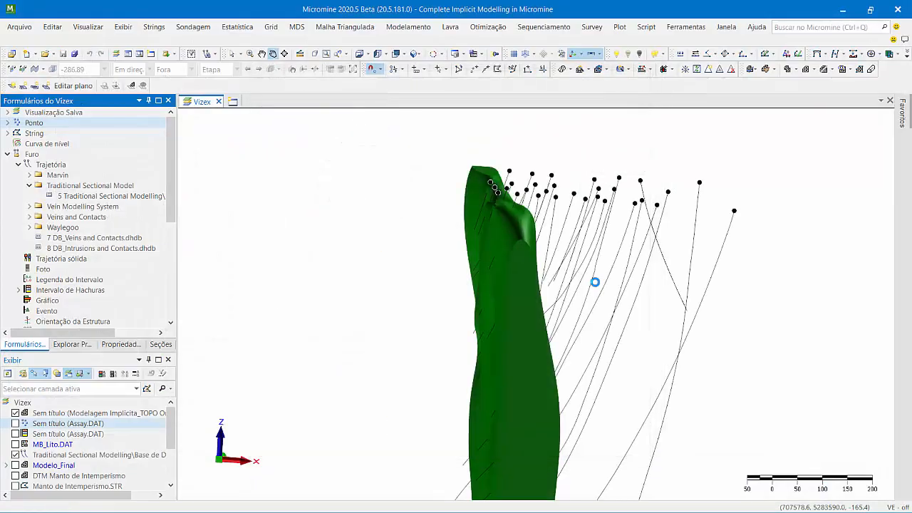
# - Hide the Ore wireframe and inspect the Assay_Ore points along the drillholes
pyautogui.moveTo(657, 306); pyautogui.dragTo(570, 369)
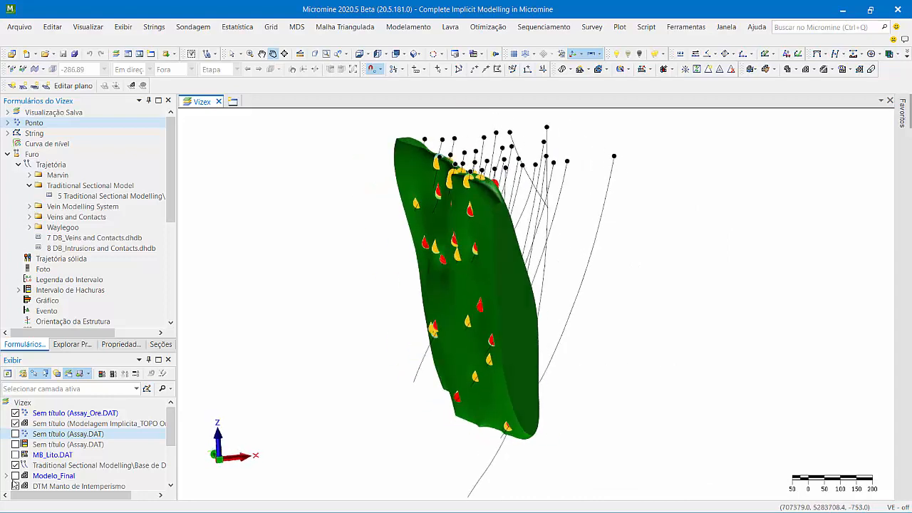
pyautogui.click(15, 423)
pyautogui.moveTo(431, 223); pyautogui.dragTo(635, 307)
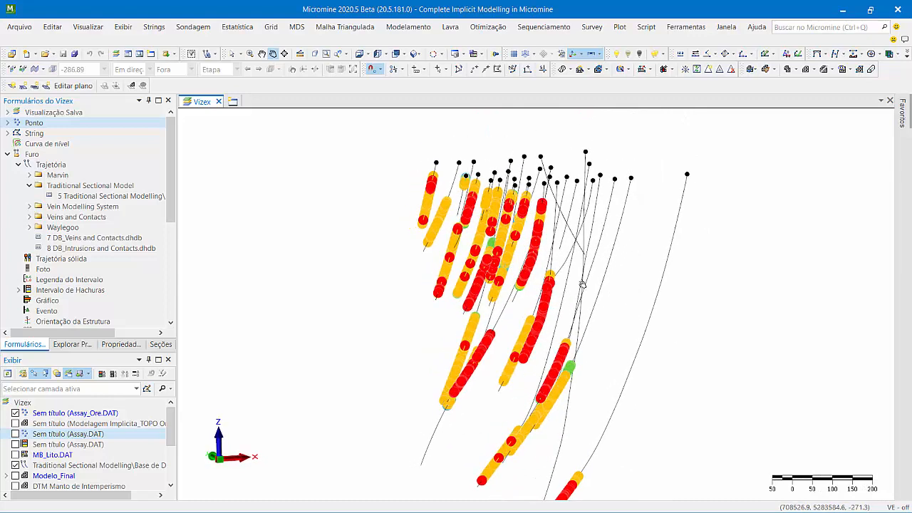
# - Start a histogram and select Assay_Ore.DAT from the Implicit Modelling 2020 folder as its input file
pyautogui.click(232, 28)
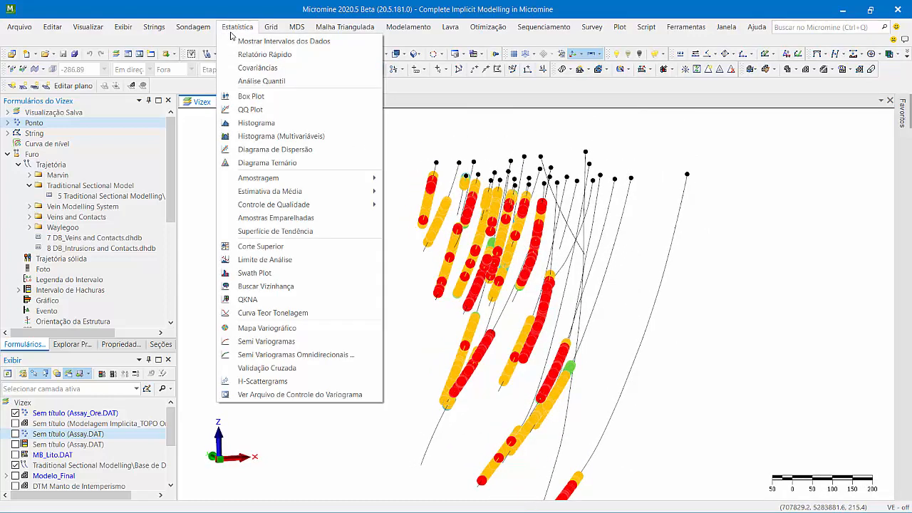
pyautogui.click(289, 125)
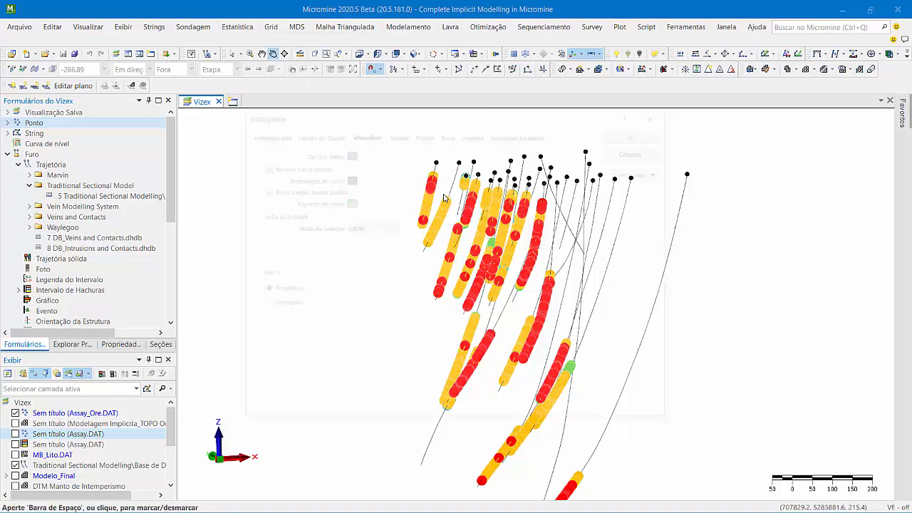
pyautogui.click(260, 134)
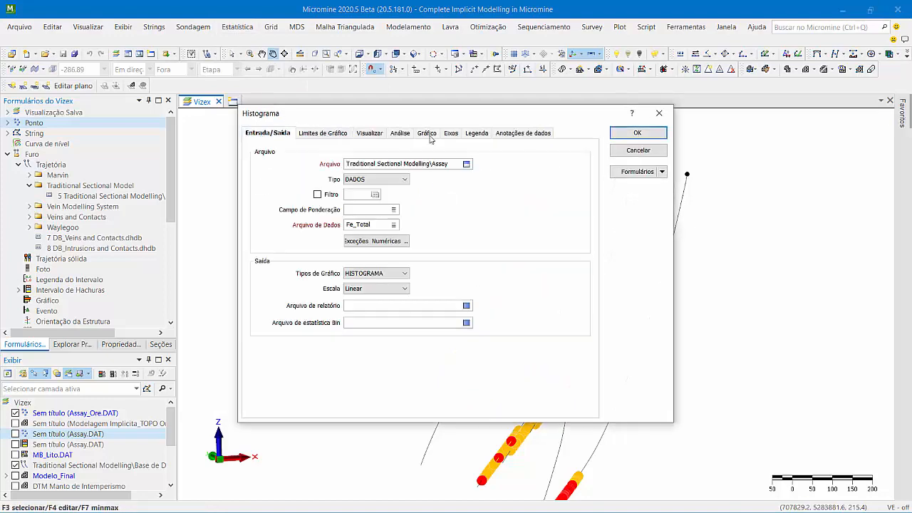
pyautogui.click(466, 163)
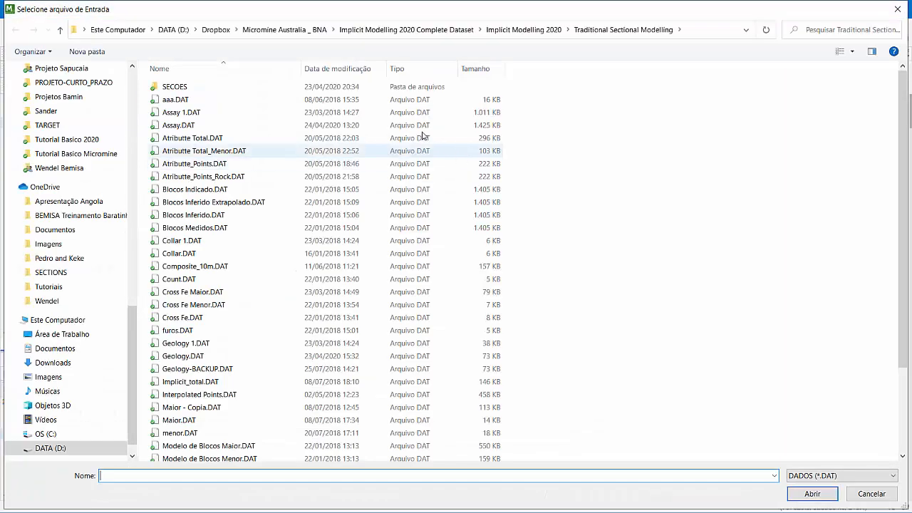
pyautogui.click(523, 30)
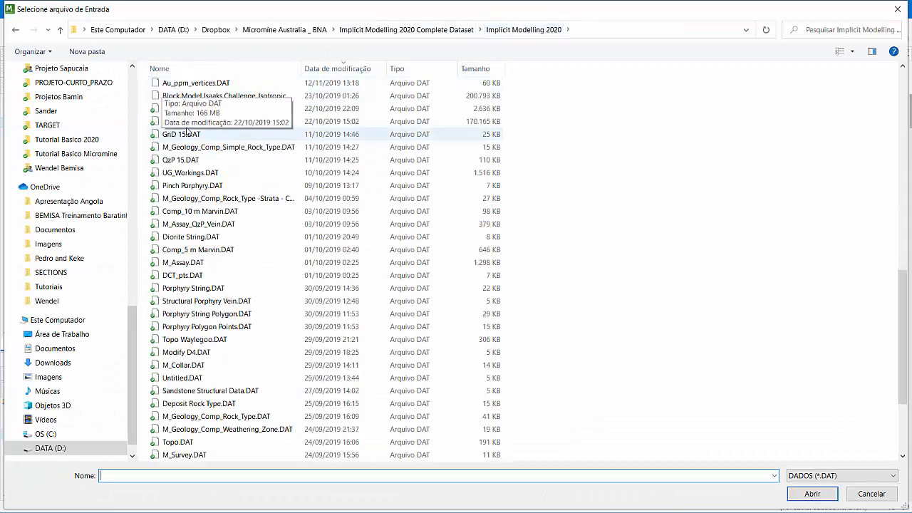
pyautogui.scroll(10, 187, 131)
pyautogui.doubleClick(187, 89)
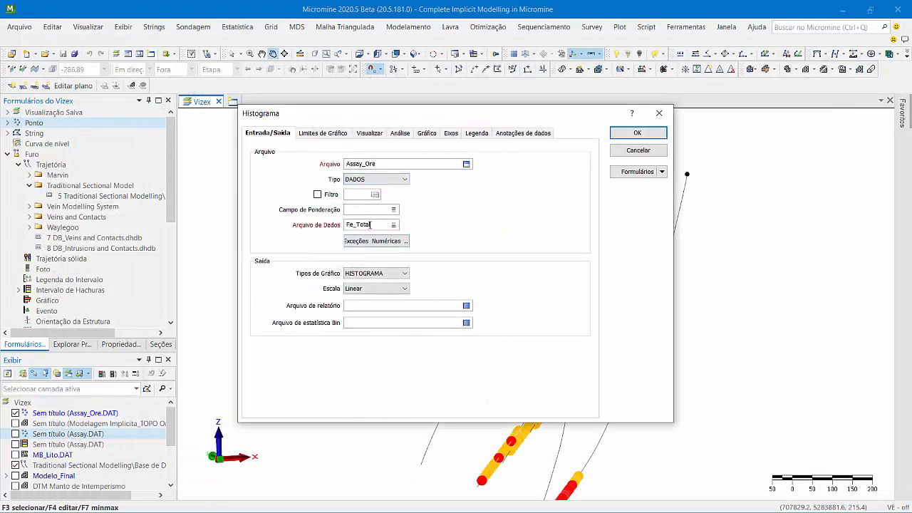
# - Set the histogram limits to minimum 1 and maximum 47, calculate the bin size for 50 classes, and plot the Fe_Total histogram
pyautogui.click(343, 132)
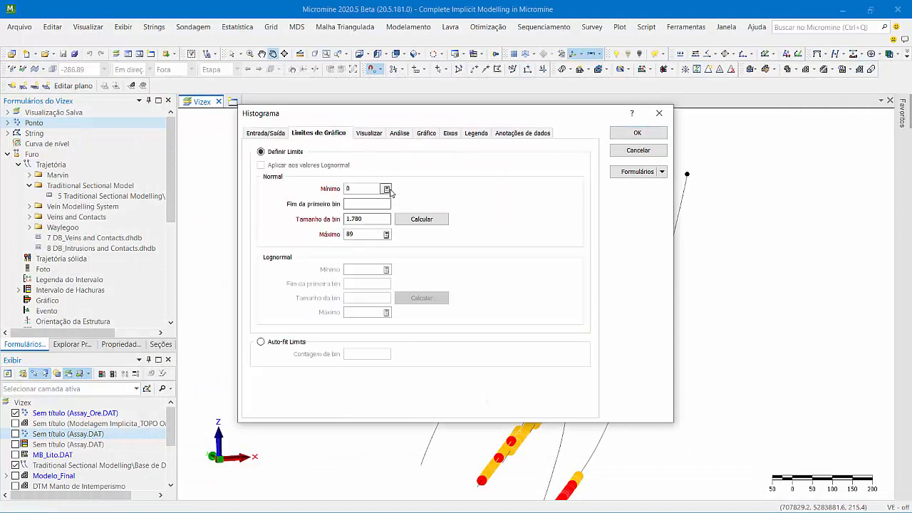
pyautogui.click(386, 189)
pyautogui.click(386, 235)
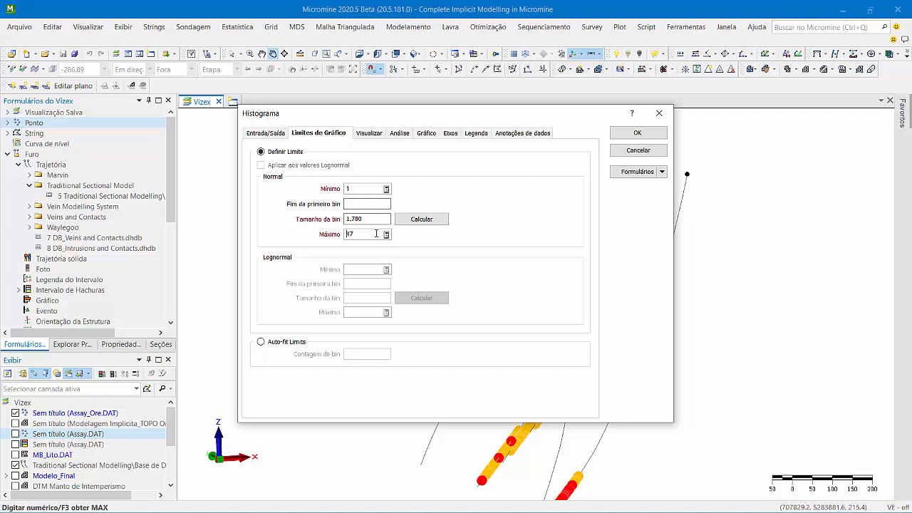
pyautogui.click(421, 220)
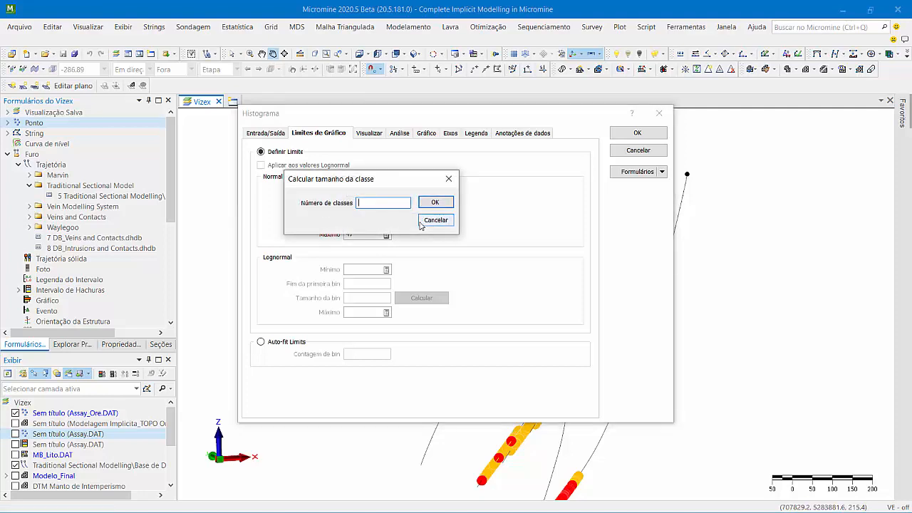
pyautogui.write('50')
pyautogui.click(432, 202)
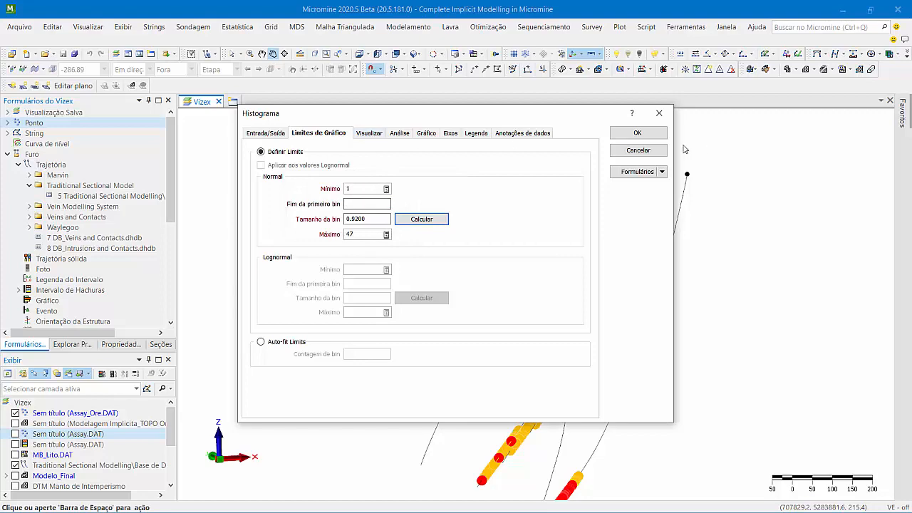
pyautogui.click(644, 134)
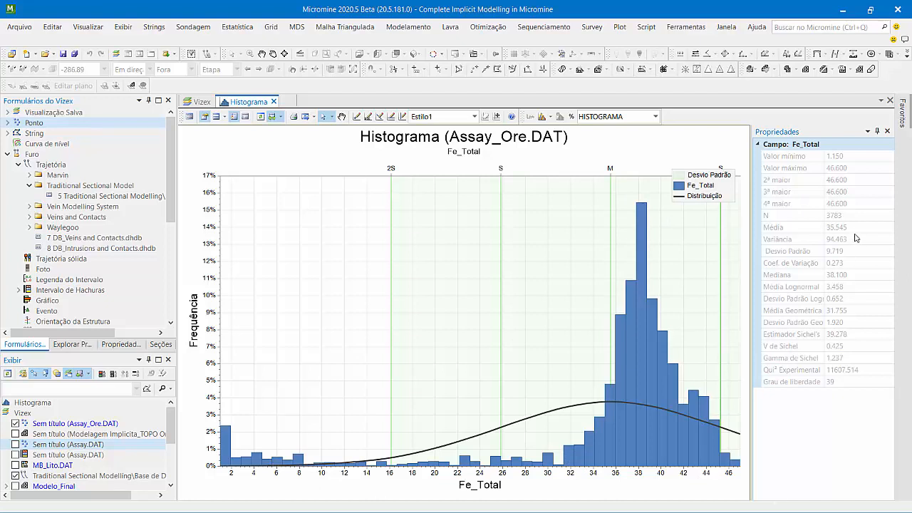
# - Check the Fe_Total mean in the Assay_Ore histogram statistics, and look again at the coloured samples along the drillholes in 3D
pyautogui.click(854, 227)
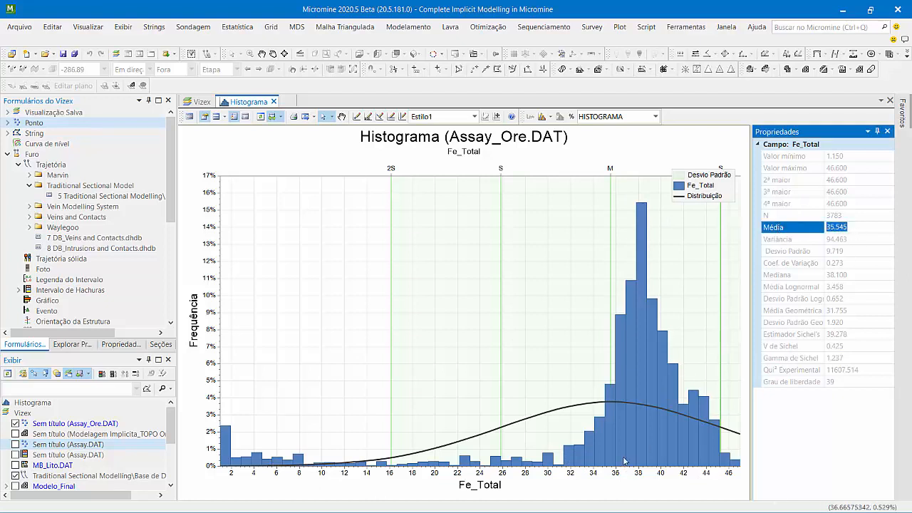
pyautogui.click(200, 102)
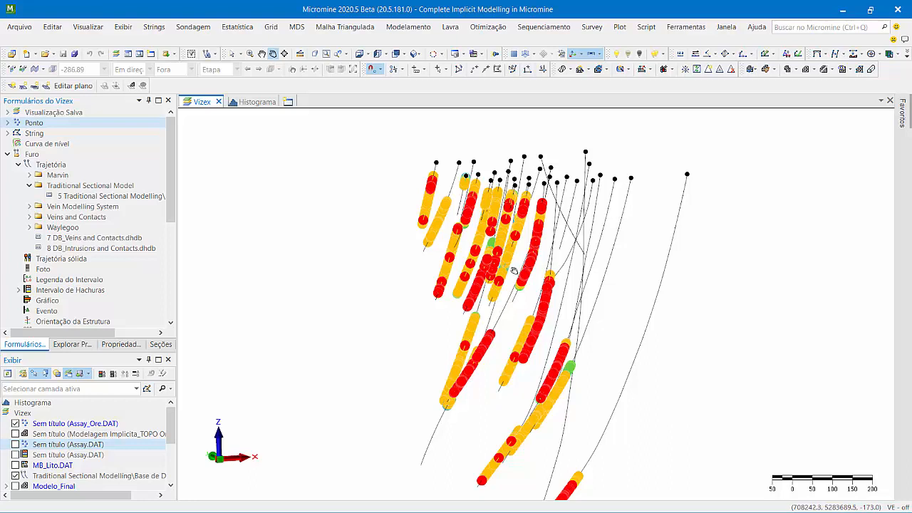
pyautogui.moveTo(510, 267); pyautogui.dragTo(509, 267)
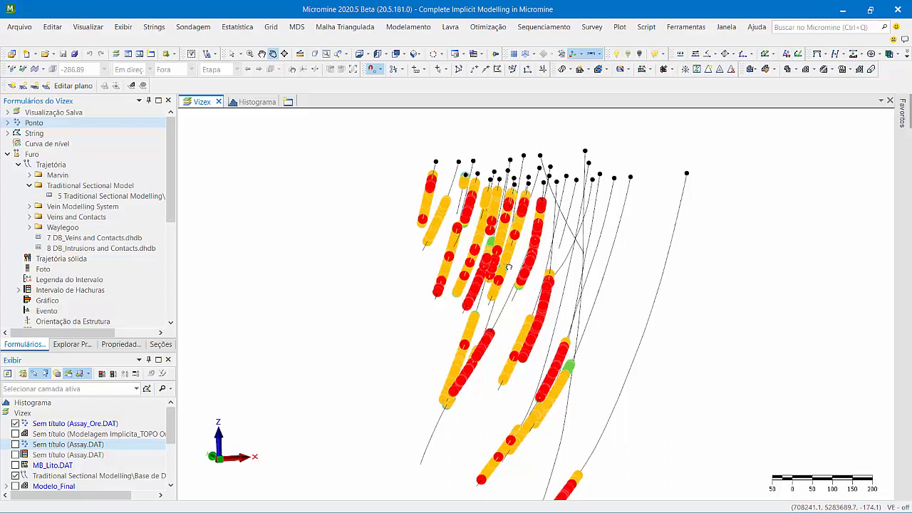
pyautogui.moveTo(508, 267)
pyautogui.moveTo(512, 273)
# - Return to the Assay_Ore histogram and examine the mean, variance and coefficient of variation of Fe_Total
pyautogui.click(238, 29)
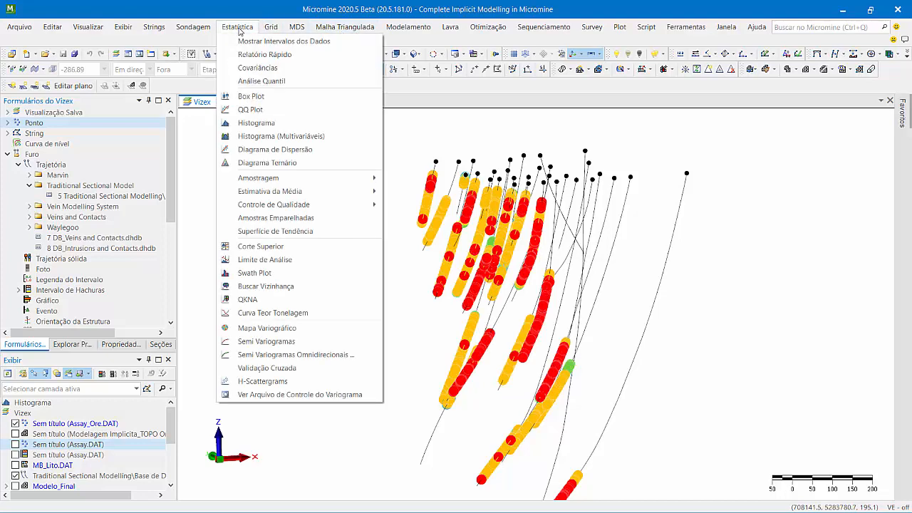
pyautogui.click(256, 122)
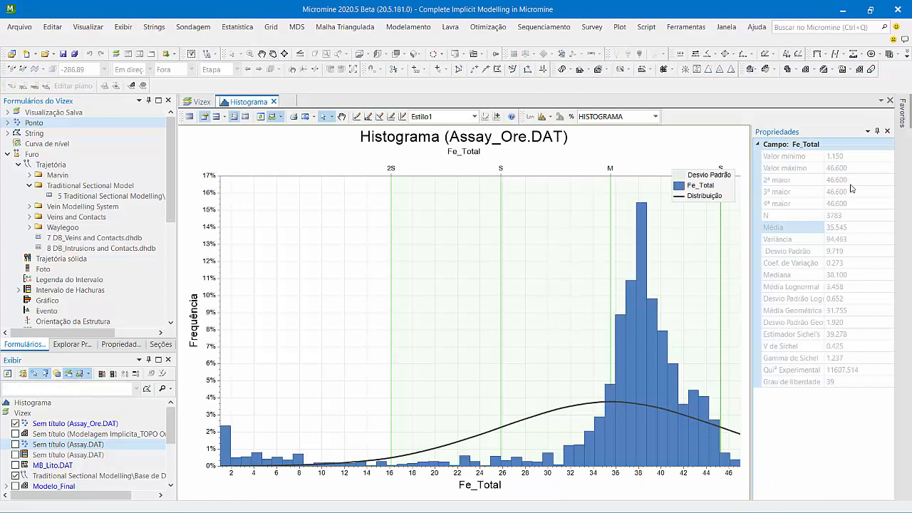
pyautogui.click(852, 227)
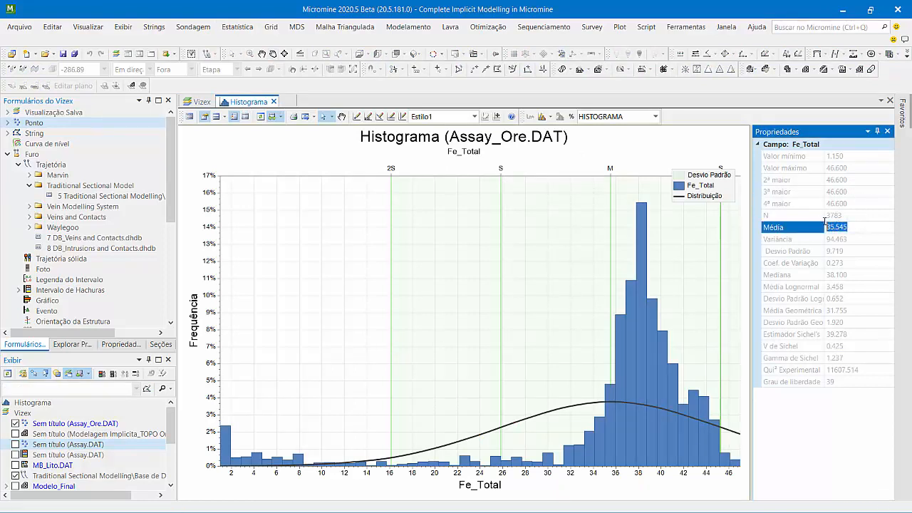
pyautogui.click(860, 238)
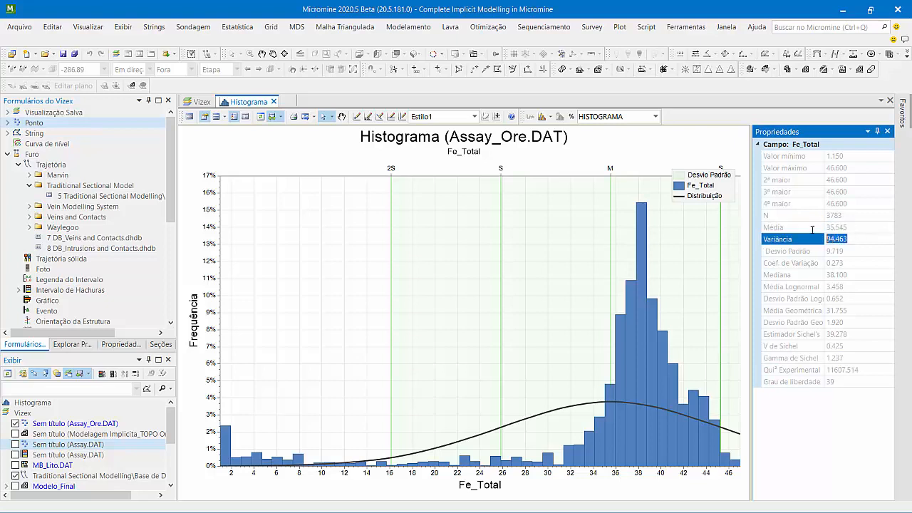
pyautogui.click(849, 263)
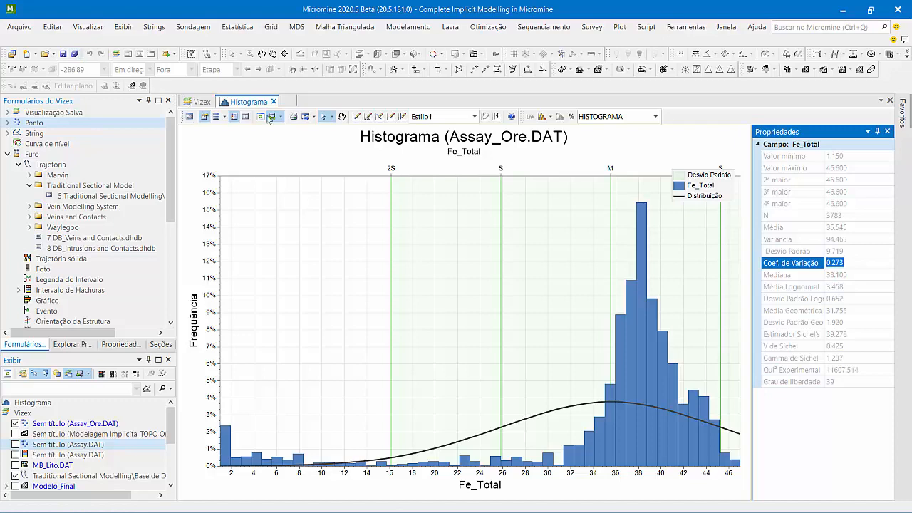
# - Start compositing along the drillholes and select Assay_Ore.DAT from the Implicit Modelling 2020 folder as the input file
pyautogui.click(189, 101)
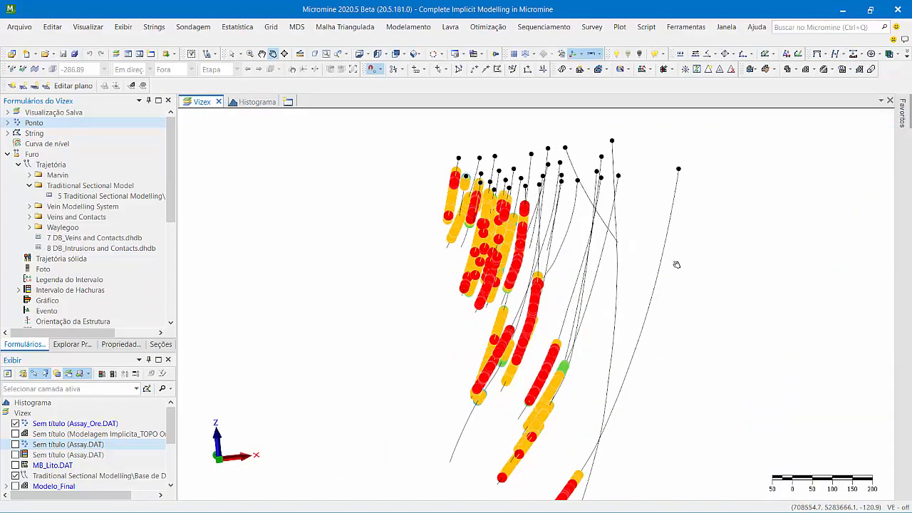
pyautogui.click(194, 28)
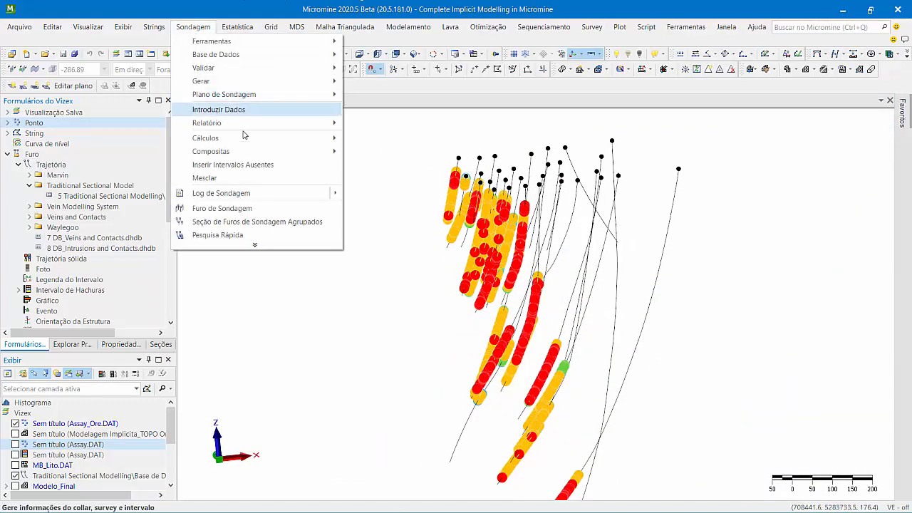
pyautogui.moveTo(245, 154)
pyautogui.click(392, 154)
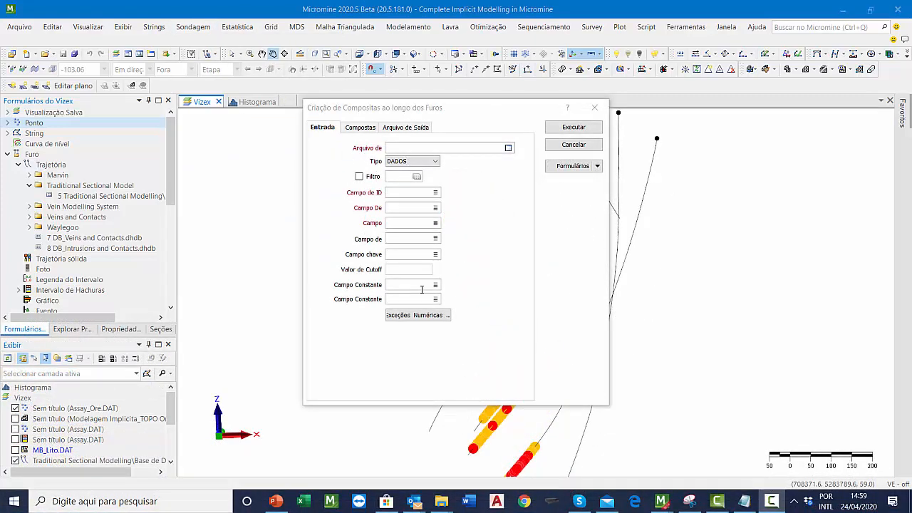
pyautogui.doubleClick(452, 147)
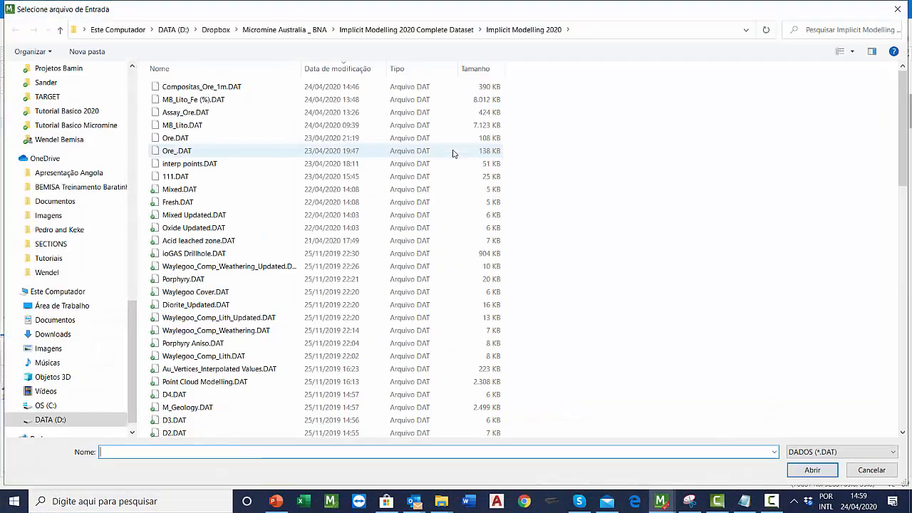
pyautogui.doubleClick(252, 114)
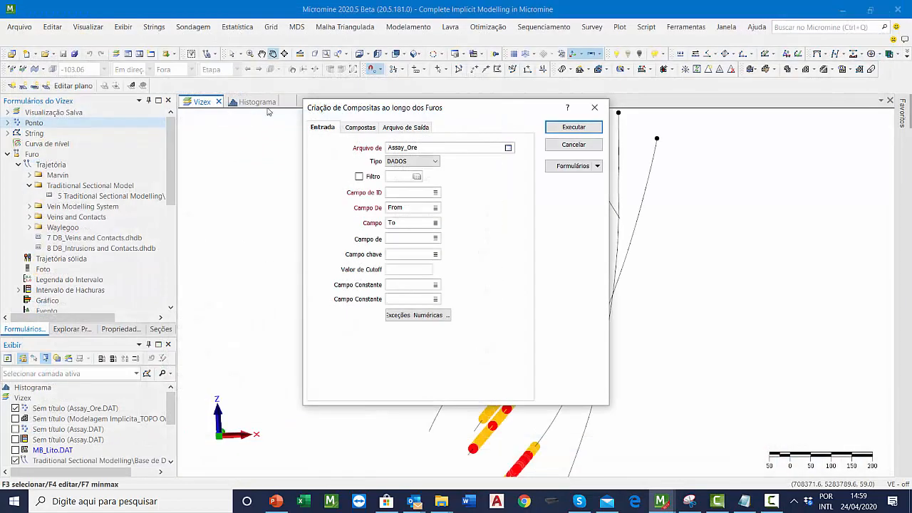
# - Assign Holle as the hole ID field for the composites, and review the numeric exceptions
pyautogui.doubleClick(413, 207)
pyautogui.doubleClick(392, 195)
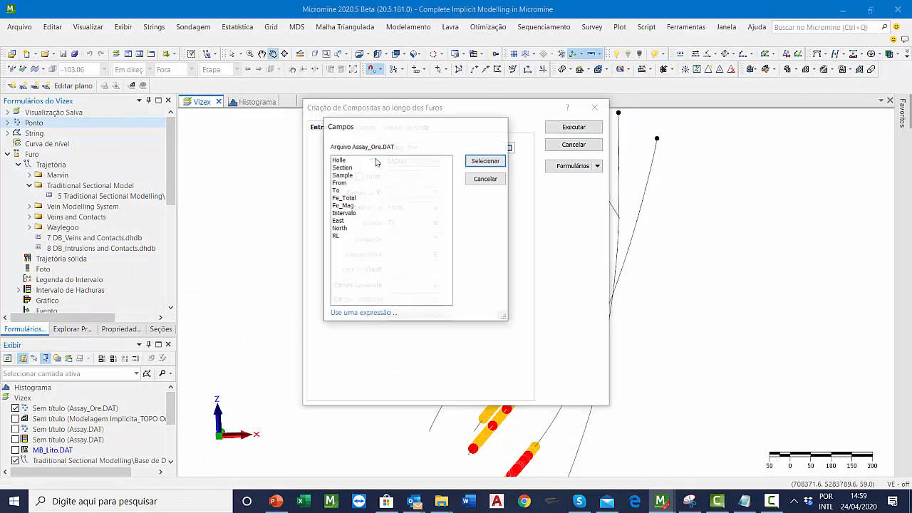
pyautogui.doubleClick(339, 159)
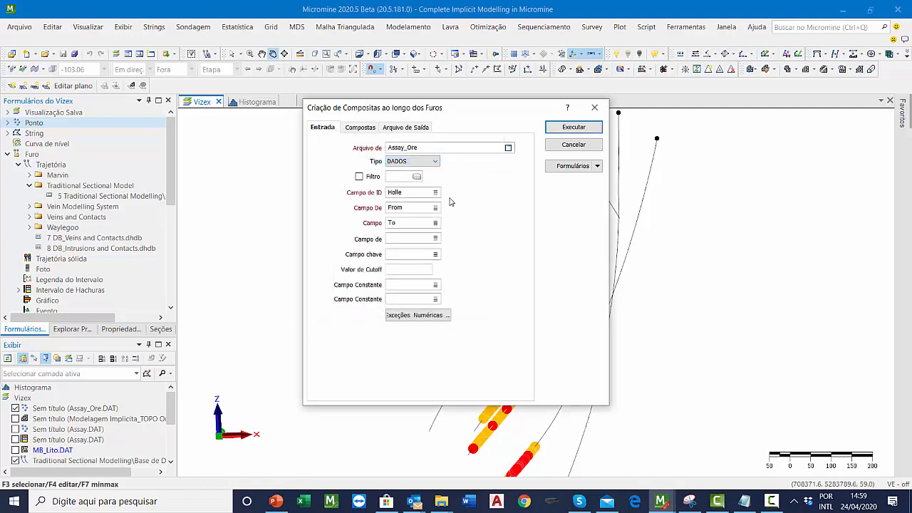
pyautogui.click(399, 316)
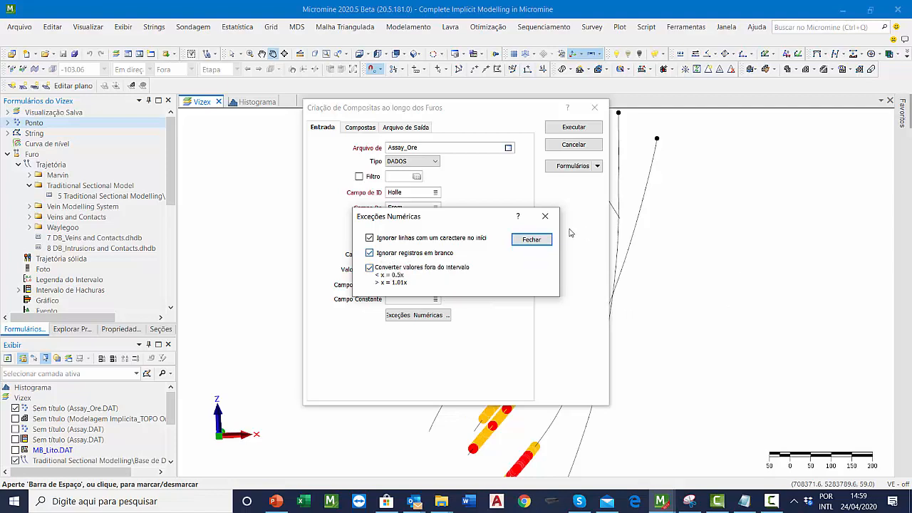
pyautogui.click(533, 239)
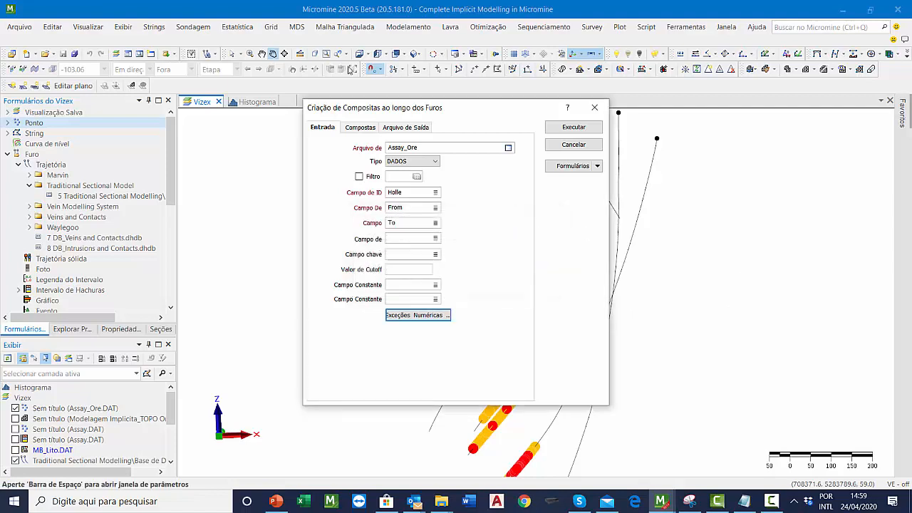
# - Set the composite interval to 1 and the minimum composite length to 0.7
pyautogui.click(360, 128)
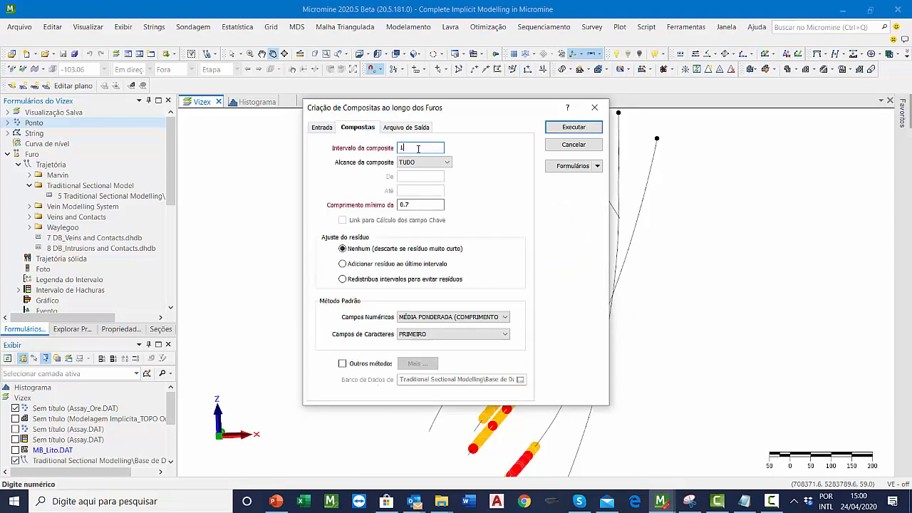
pyautogui.doubleClick(407, 148)
pyautogui.doubleClick(404, 204)
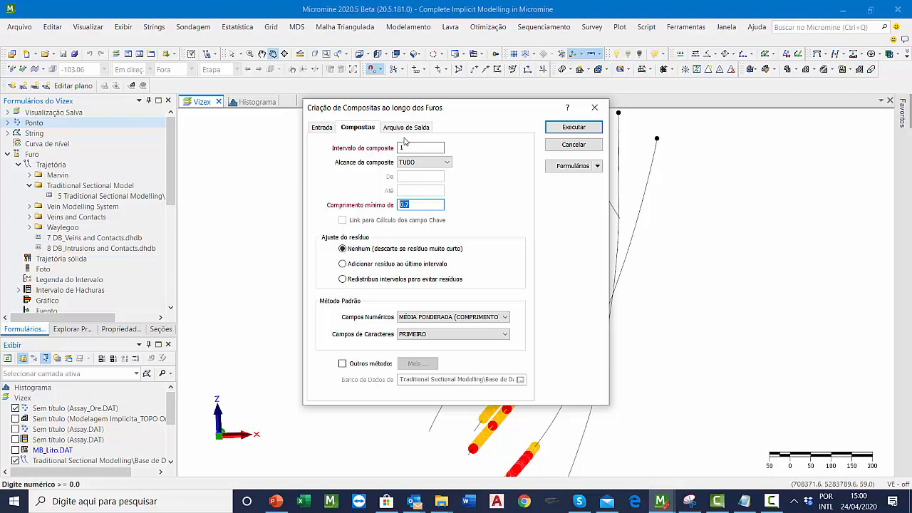
# - Run the compositing with Compositas_Ore_1m as the output file, replacing the existing file, and close the form
pyautogui.click(400, 129)
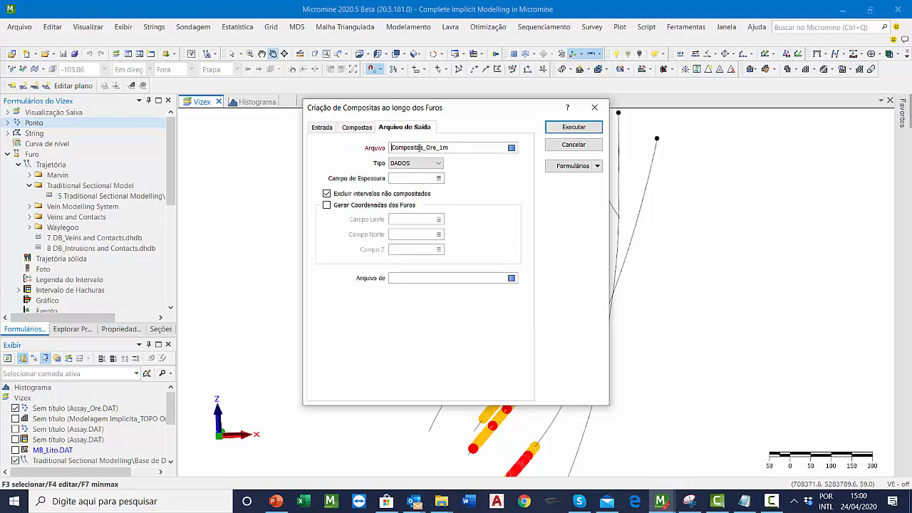
pyautogui.click(575, 128)
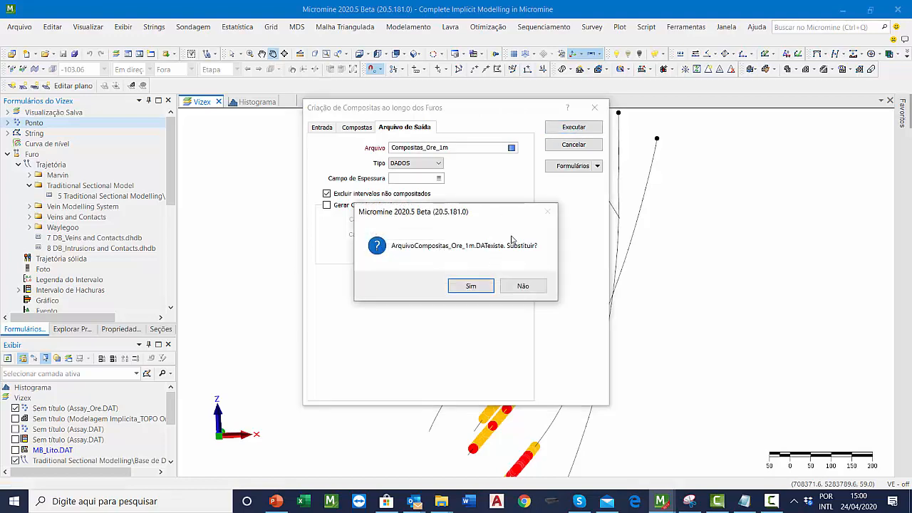
pyautogui.click(471, 286)
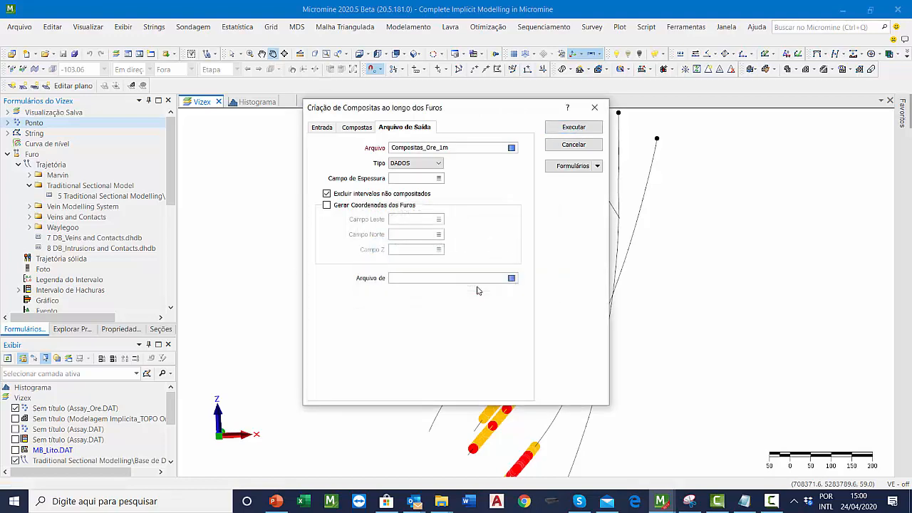
pyautogui.click(594, 107)
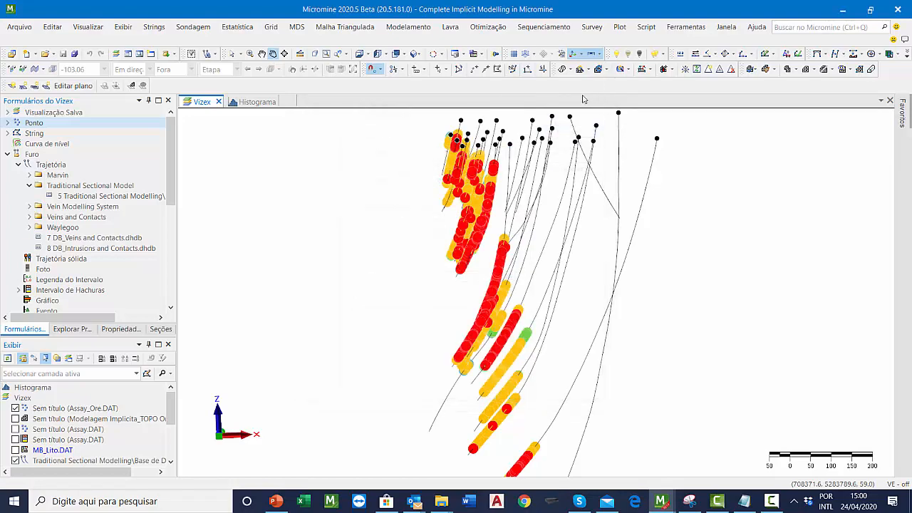
# - Start a new histogram and select Compositas_Ore_1m.DAT as its input file, with Fe_Total as the data field
pyautogui.click(235, 27)
pyautogui.click(265, 124)
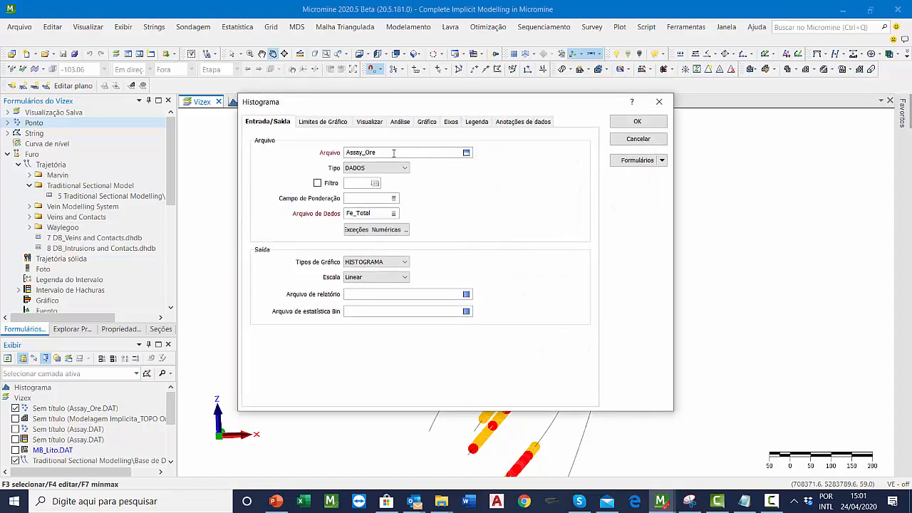
pyautogui.moveTo(369, 102); pyautogui.dragTo(424, 109)
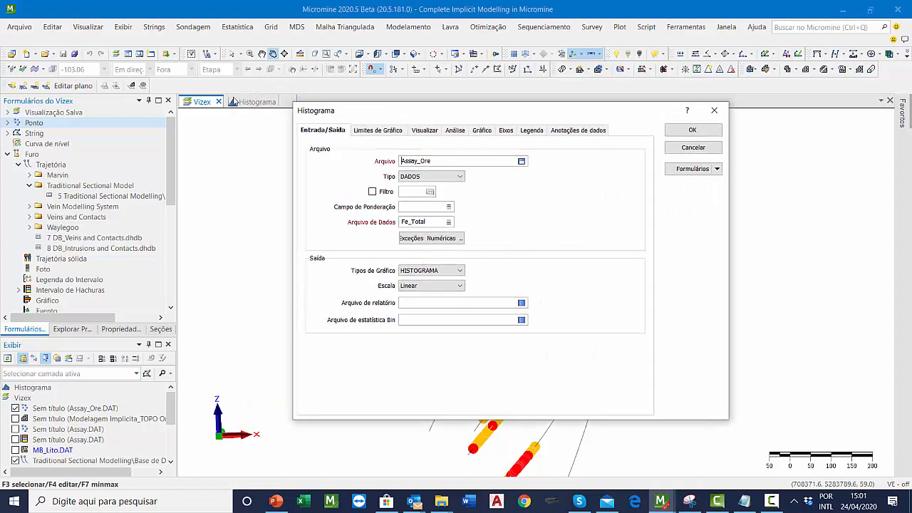
pyautogui.doubleClick(453, 161)
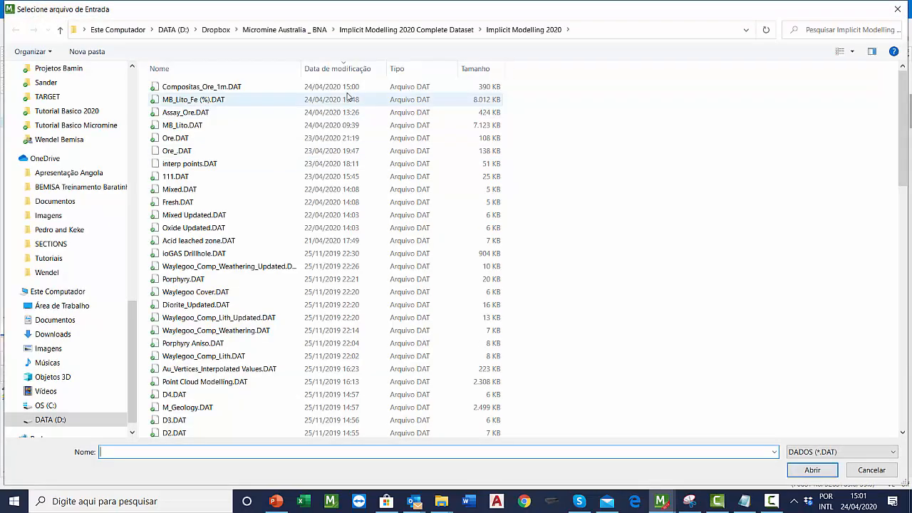
pyautogui.doubleClick(385, 91)
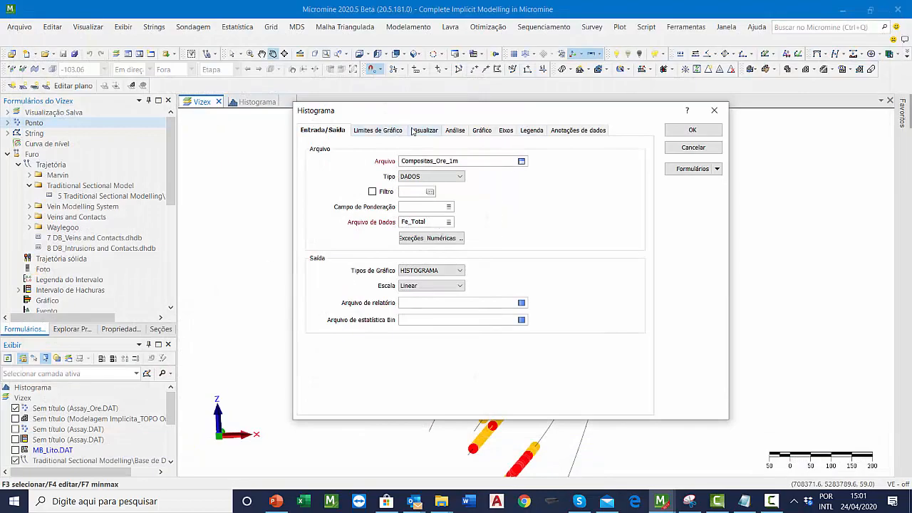
# - Obtain the histogram's minimum limit from the composite data, plot the Fe_Total histogram, and check its coefficient of variation
pyautogui.click(401, 131)
pyautogui.click(442, 186)
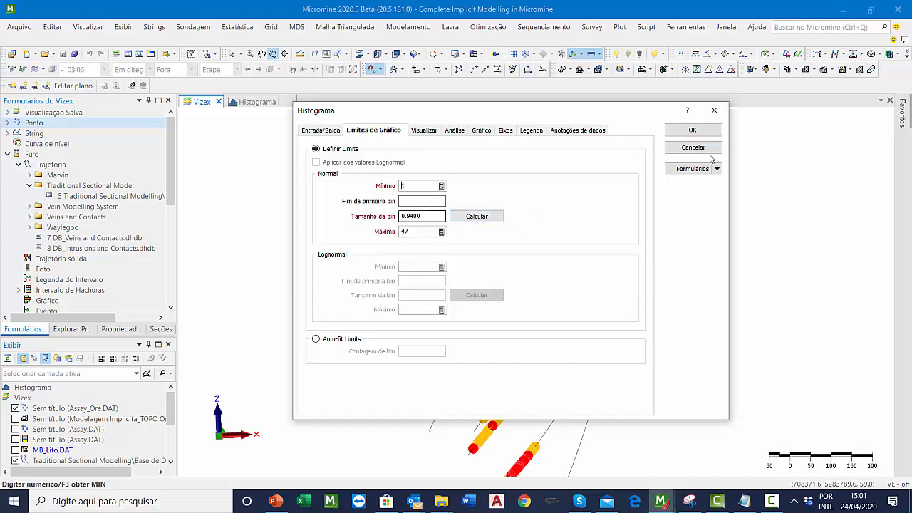
pyautogui.click(694, 130)
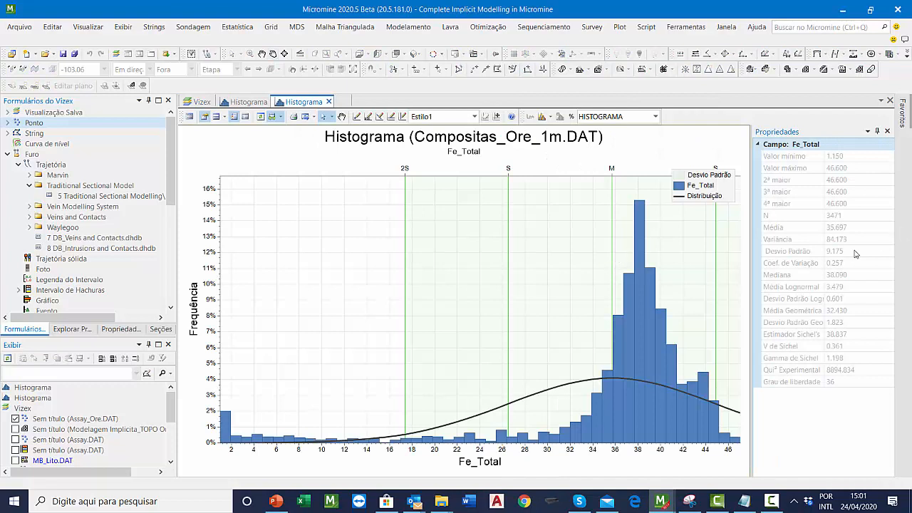
pyautogui.click(834, 263)
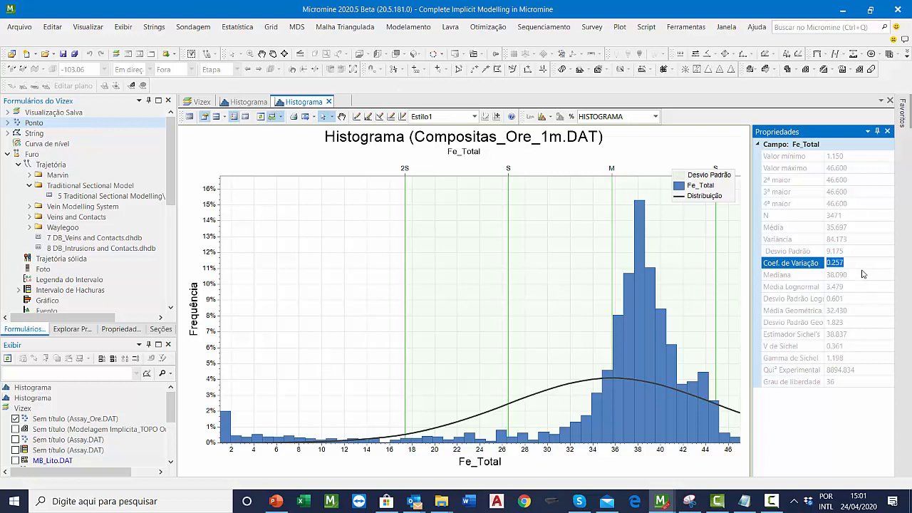
# - Compare the Fe_Total mean and sample count (N) between the Compositas_Ore_1m.DAT and Assay_Ore.DAT histograms
pyautogui.click(861, 228)
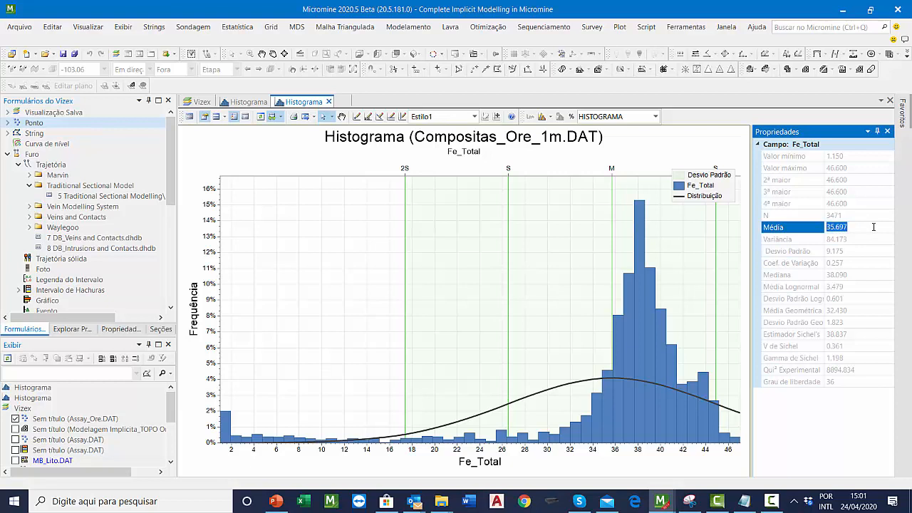
pyautogui.click(247, 105)
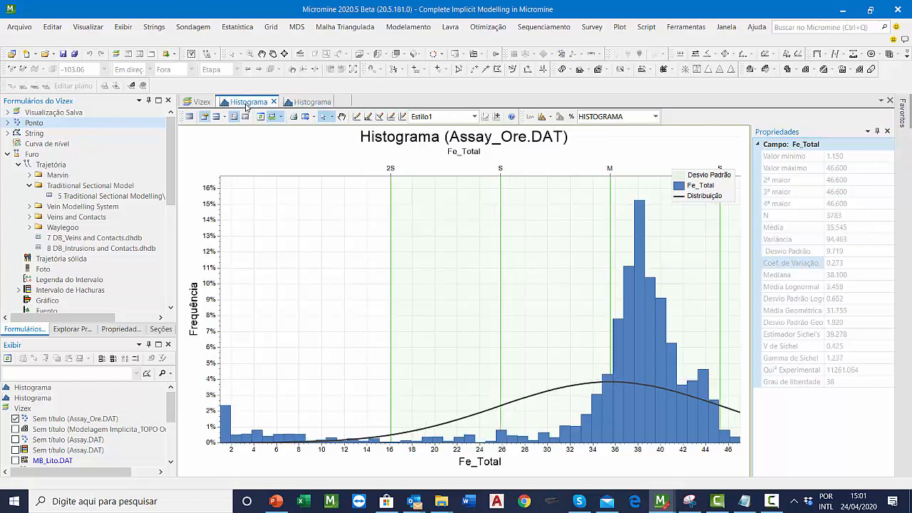
pyautogui.click(855, 227)
pyautogui.click(819, 215)
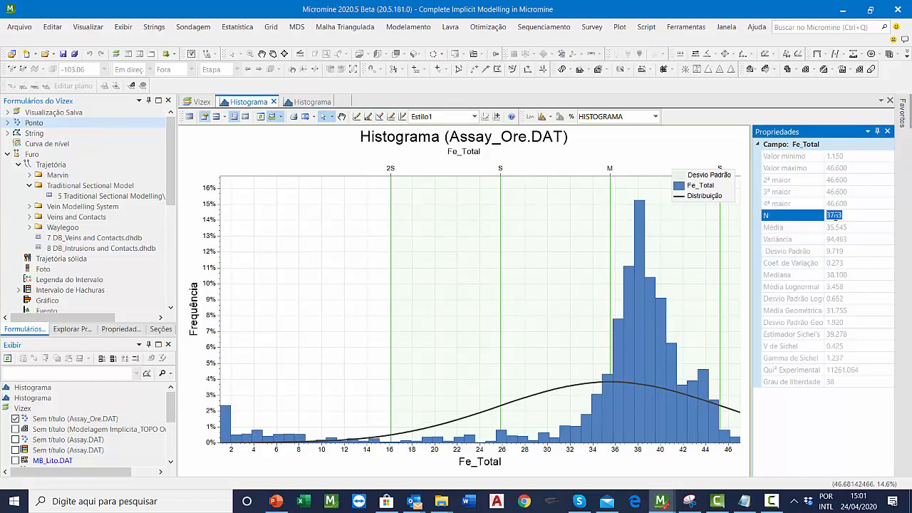
pyautogui.click(305, 102)
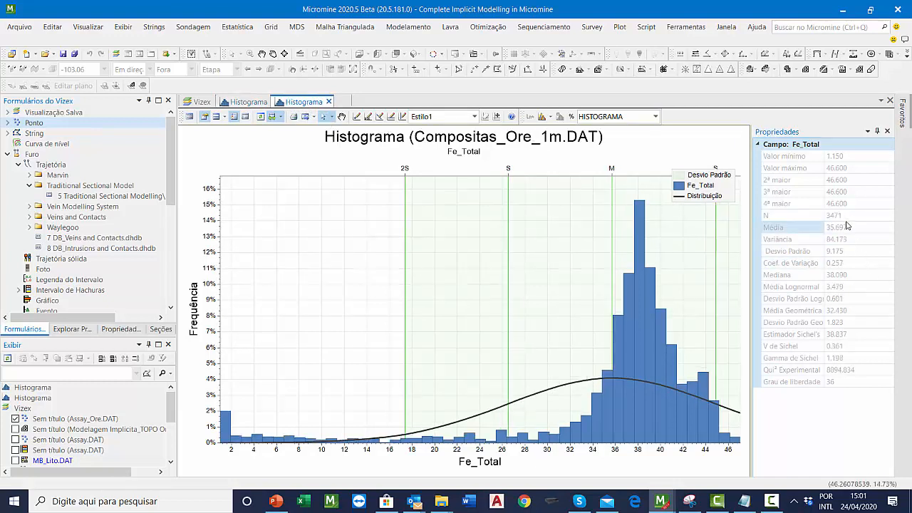
pyautogui.click(831, 215)
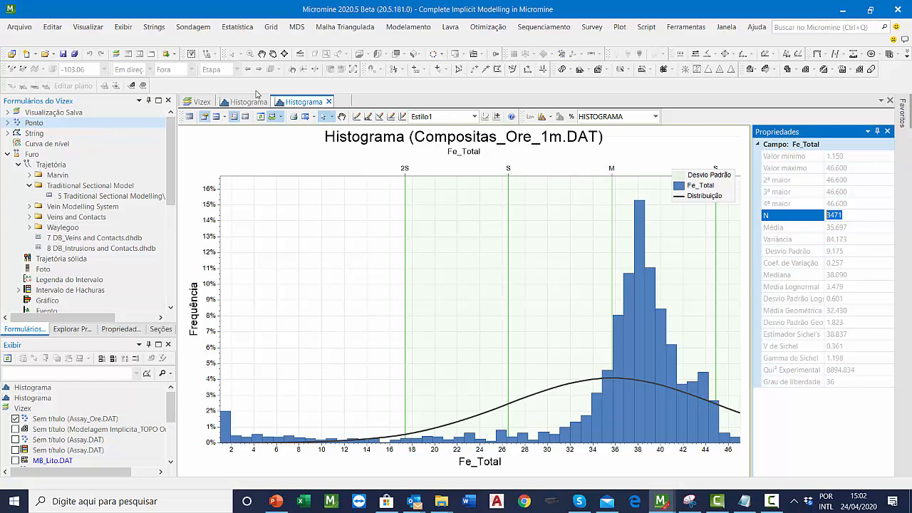
# - Start a 3D inverse distance block estimate and select Compositas_Ore_1m.DAT as the input file
pyautogui.click(393, 31)
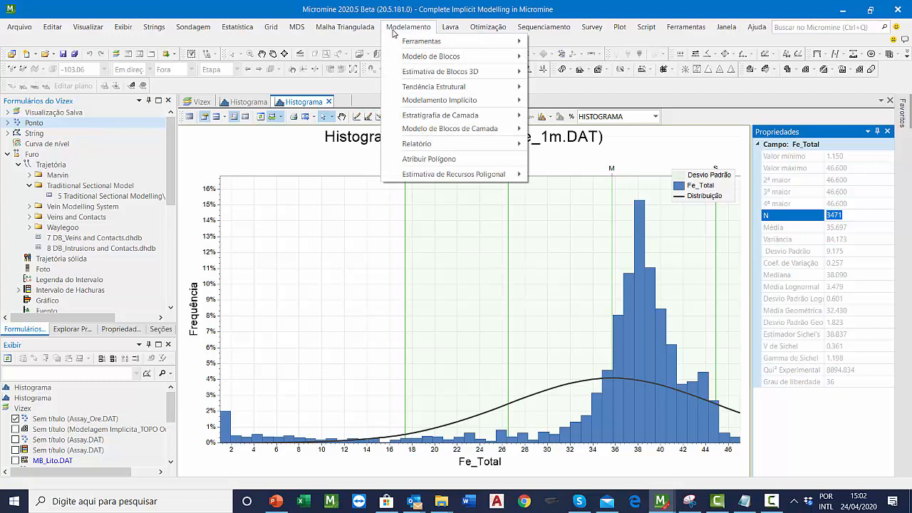
pyautogui.moveTo(446, 72)
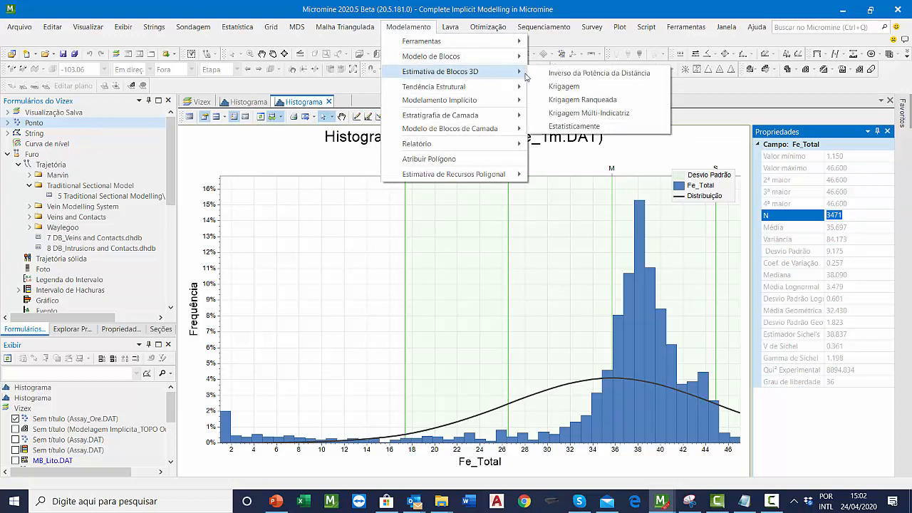
pyautogui.click(559, 80)
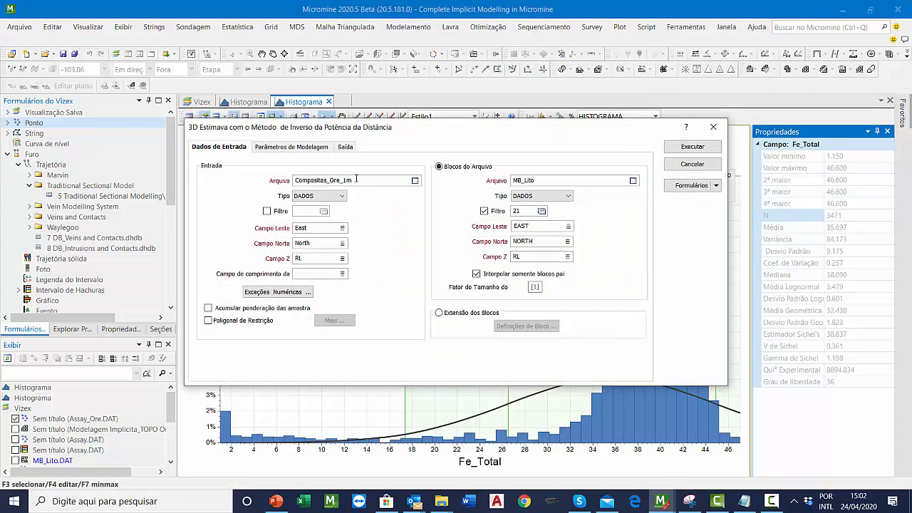
pyautogui.doubleClick(338, 180)
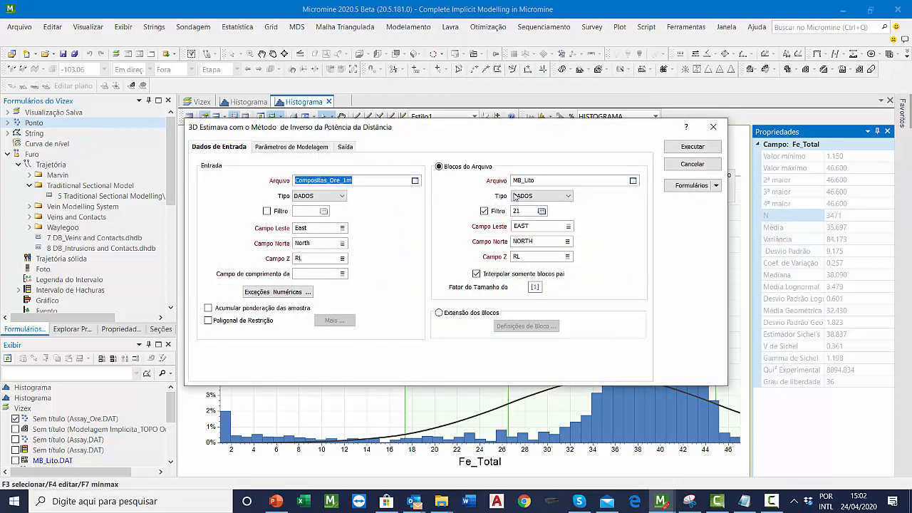
pyautogui.doubleClick(356, 181)
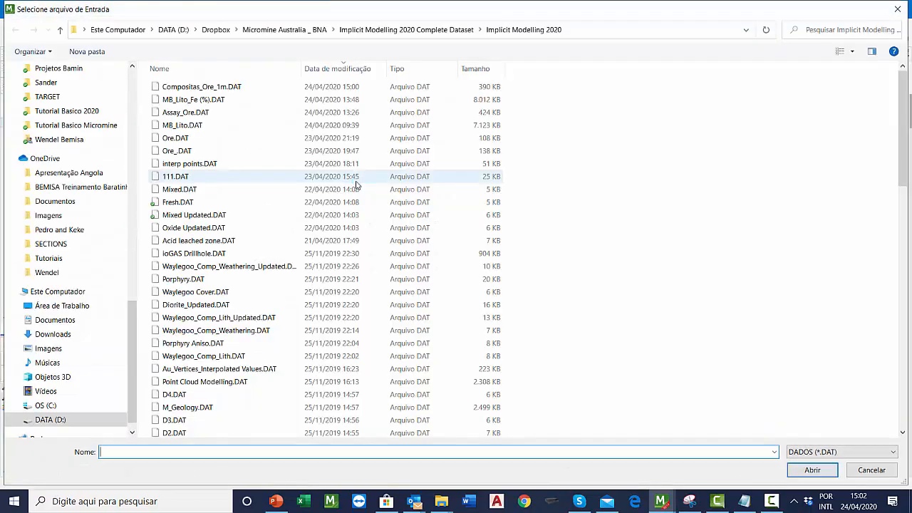
pyautogui.doubleClick(258, 92)
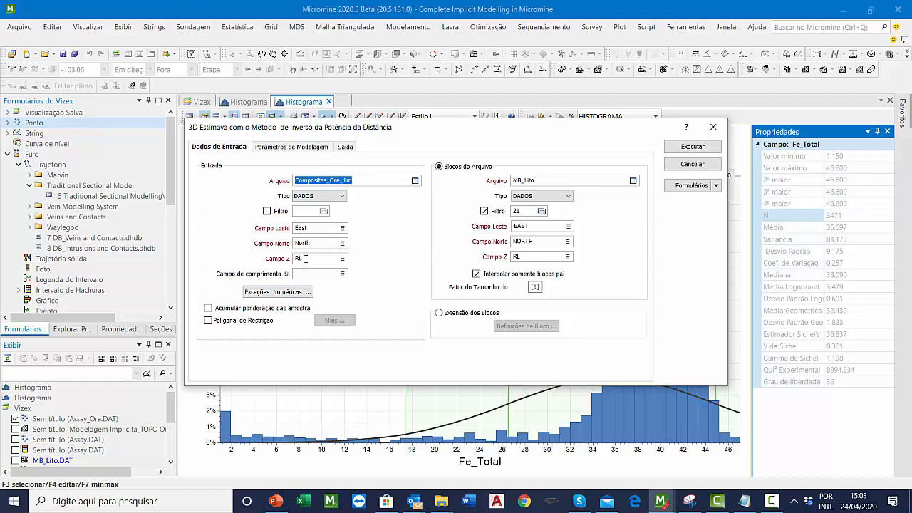
# - Set the numeric exceptions to ignore lines with a leading character, ignore blank records and convert out-of-range values
pyautogui.click(289, 292)
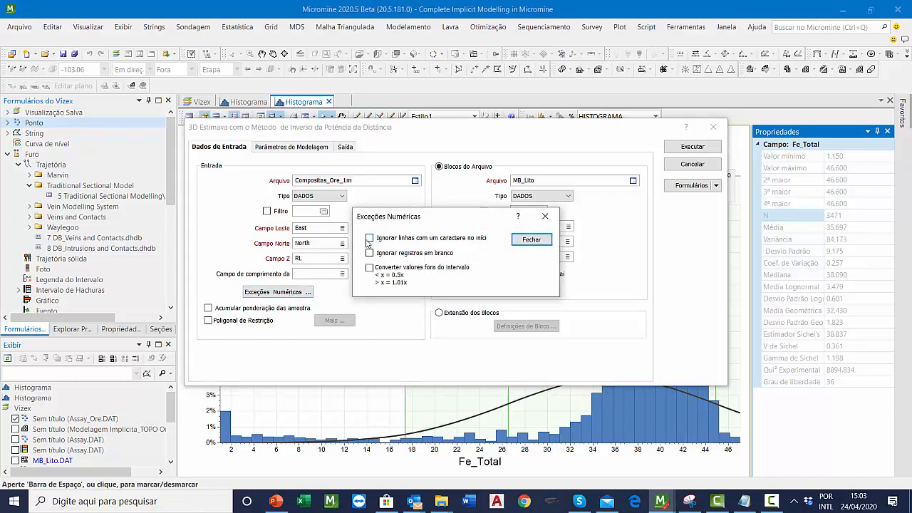
pyautogui.click(369, 238)
pyautogui.click(368, 253)
pyautogui.click(369, 267)
pyautogui.moveTo(416, 274)
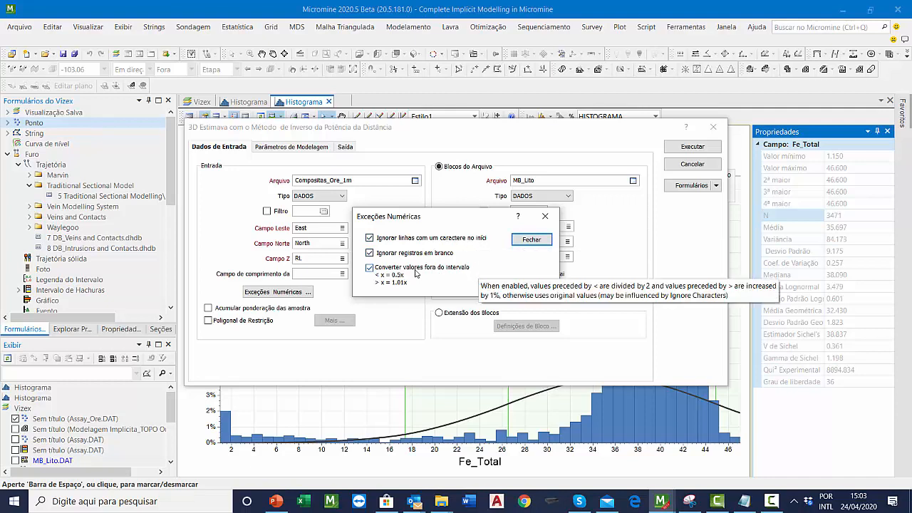
pyautogui.click(531, 239)
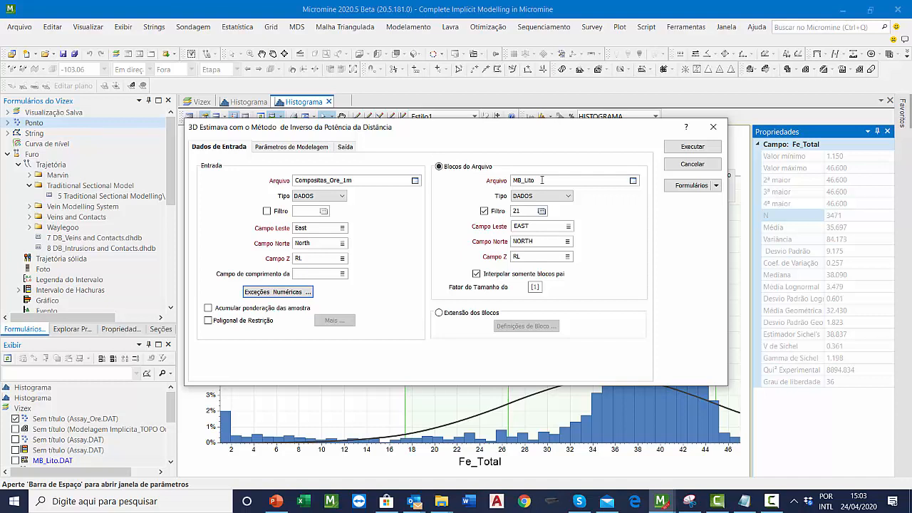
# - Clear filter number 21 from the MB_Lito block file and disable its filter
pyautogui.moveTo(524, 212); pyautogui.dragTo(418, 225)
pyautogui.press('Delete')
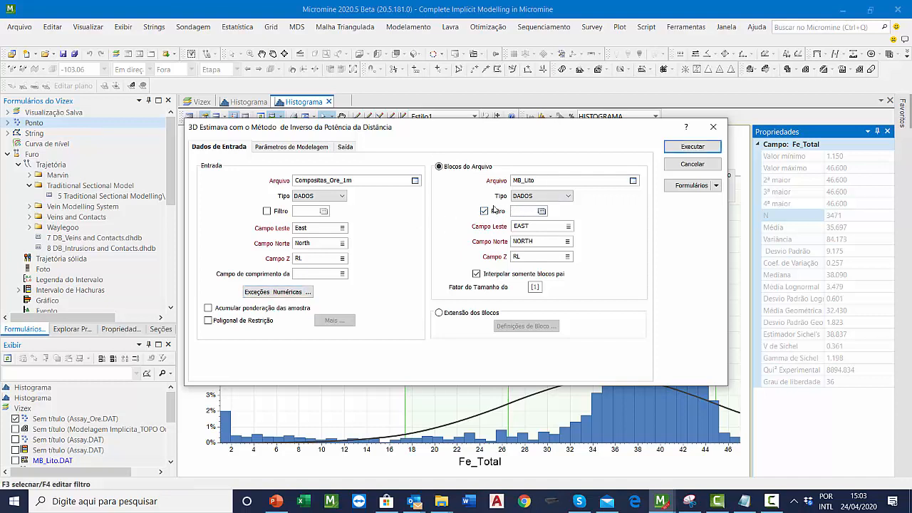
pyautogui.click(485, 210)
pyautogui.rightClick(518, 216)
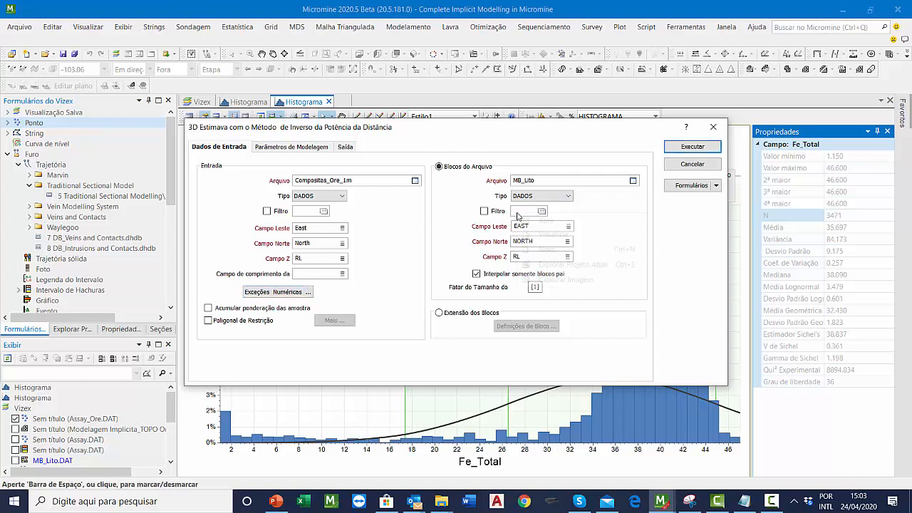
pyautogui.click(511, 209)
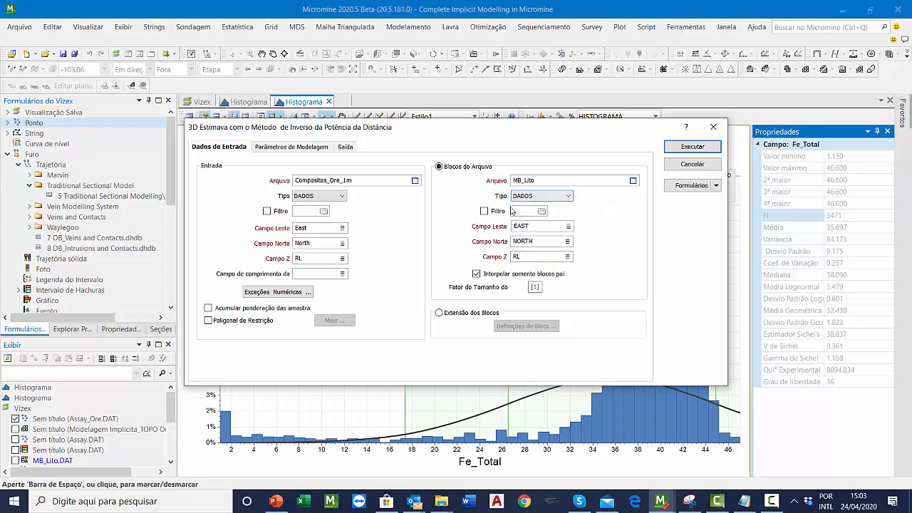
pyautogui.rightClick(518, 208)
pyautogui.click(575, 246)
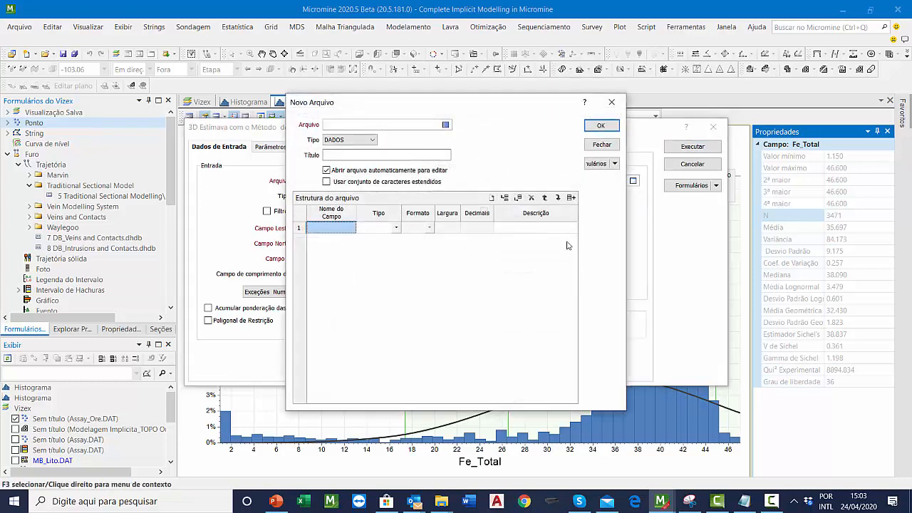
pyautogui.click(611, 102)
# - Enable the MB_Lito block filter, open its definition and clear all existing conditions
pyautogui.click(484, 211)
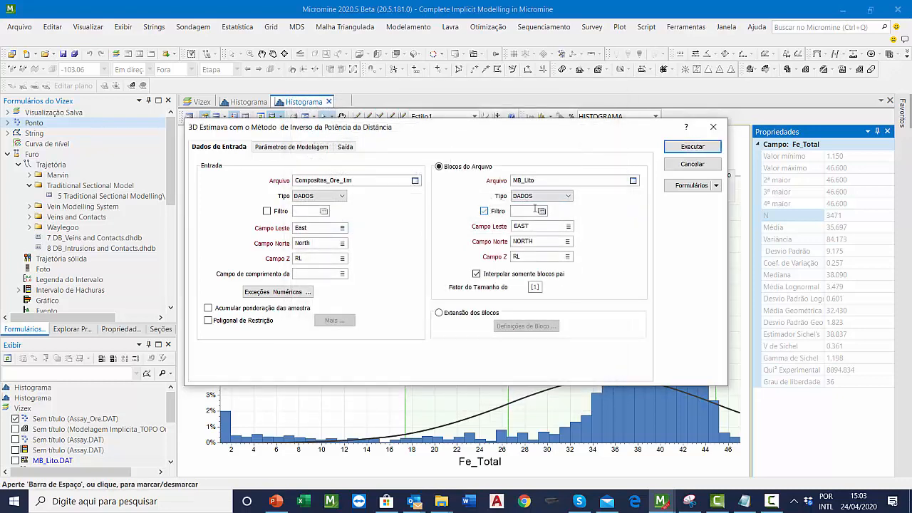
pyautogui.click(541, 211)
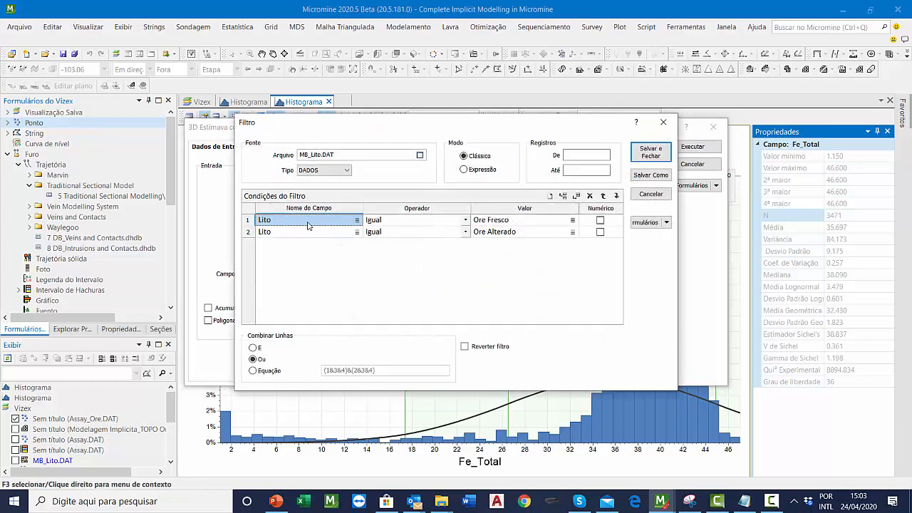
pyautogui.click(589, 196)
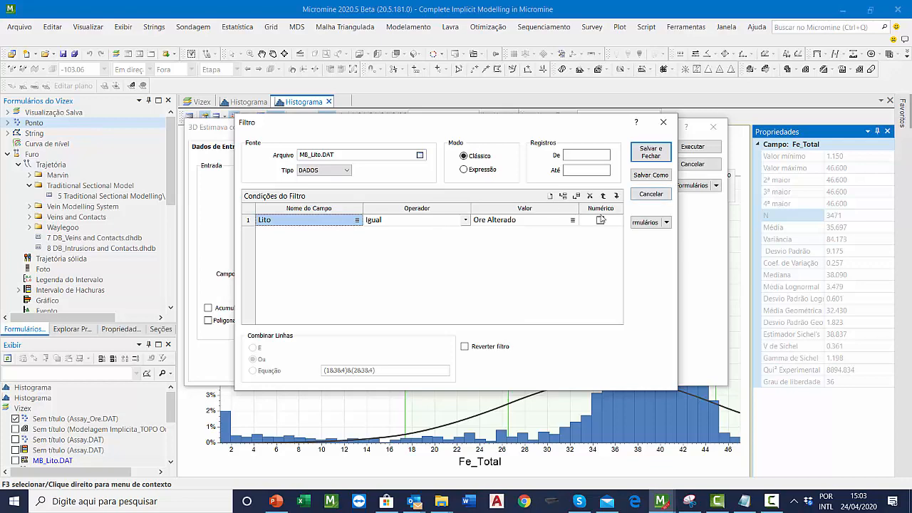
pyautogui.click(545, 221)
pyautogui.click(549, 196)
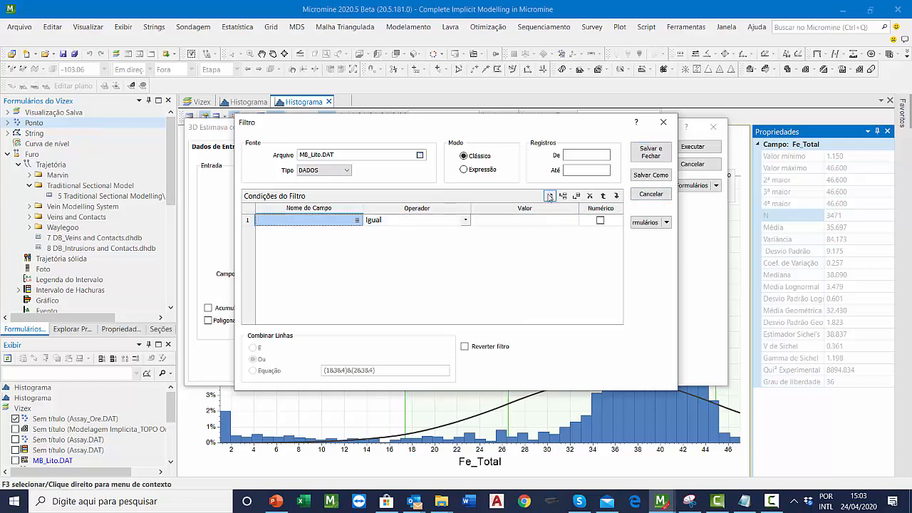
# - Define the first filter condition as Lito equal to Ore Fresco
pyautogui.moveTo(385, 124); pyautogui.dragTo(677, 141)
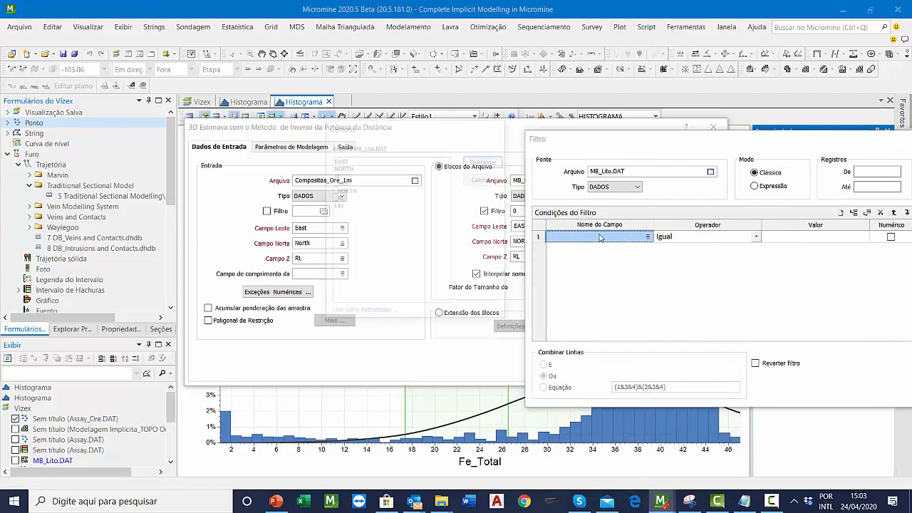
pyautogui.doubleClick(600, 238)
pyautogui.doubleClick(335, 205)
pyautogui.doubleClick(812, 237)
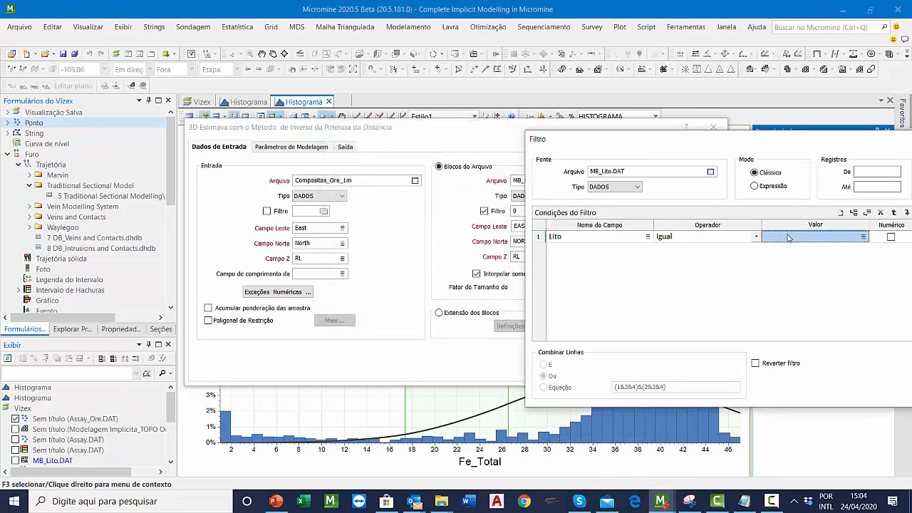
pyautogui.doubleClick(356, 199)
# - Add a second filter condition with Lito equal to Ore Alterado, copying the field name from the first line
pyautogui.click(574, 239)
pyautogui.hotkey('ctrl', 'c')
pyautogui.press('Down')
pyautogui.hotkey('ctrl', 'v')
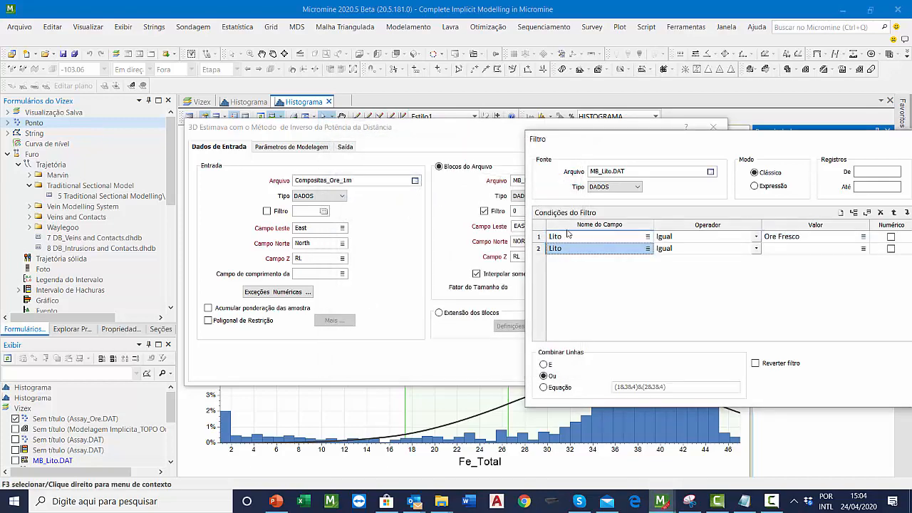
pyautogui.doubleClick(795, 253)
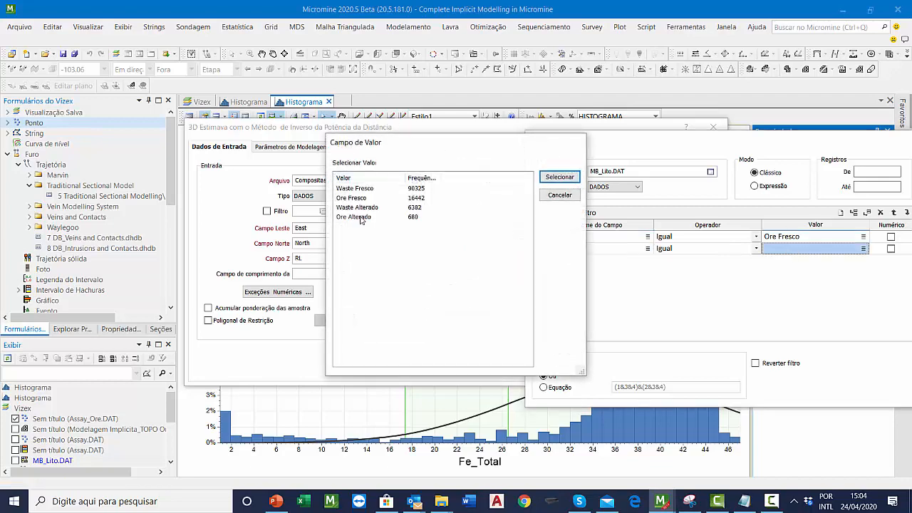
pyautogui.doubleClick(362, 217)
pyautogui.moveTo(818, 140); pyautogui.dragTo(628, 149)
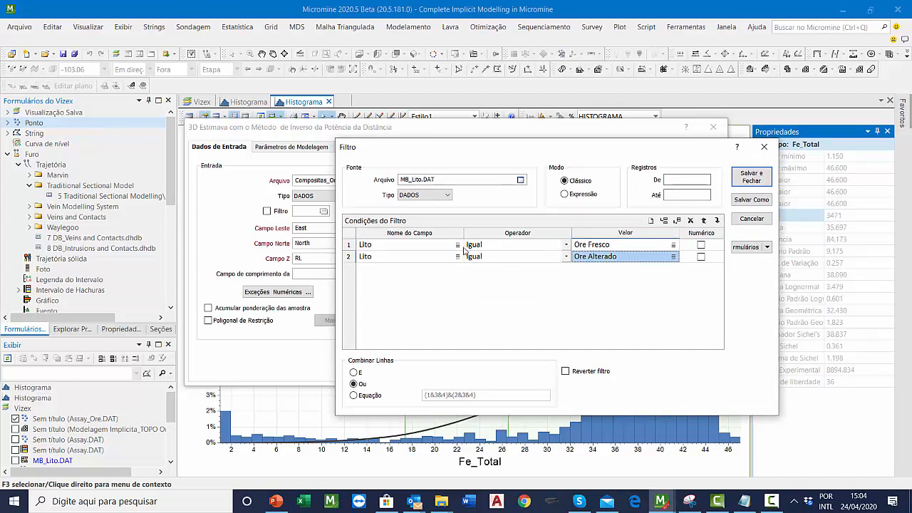
# - Open MB_Lito.DAT from the filter form and browse its records to examine which ones the filter keeps
pyautogui.rightClick(458, 182)
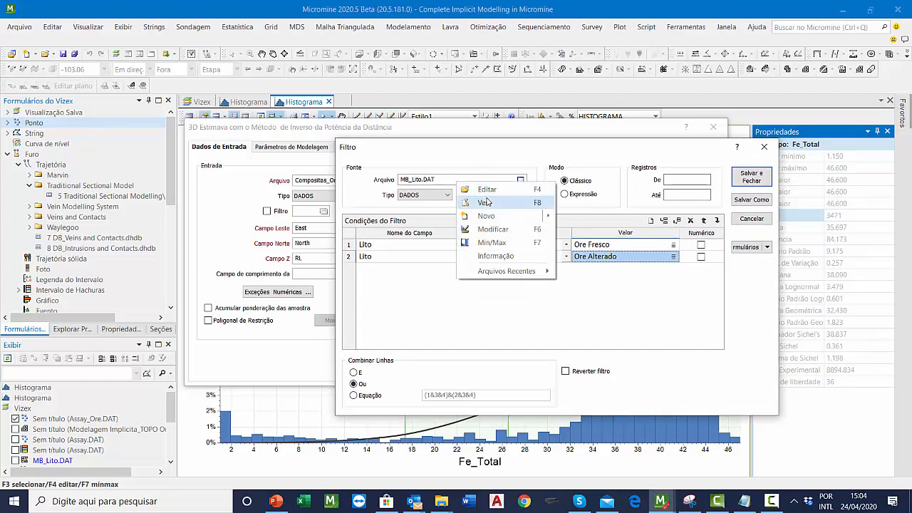
pyautogui.click(495, 189)
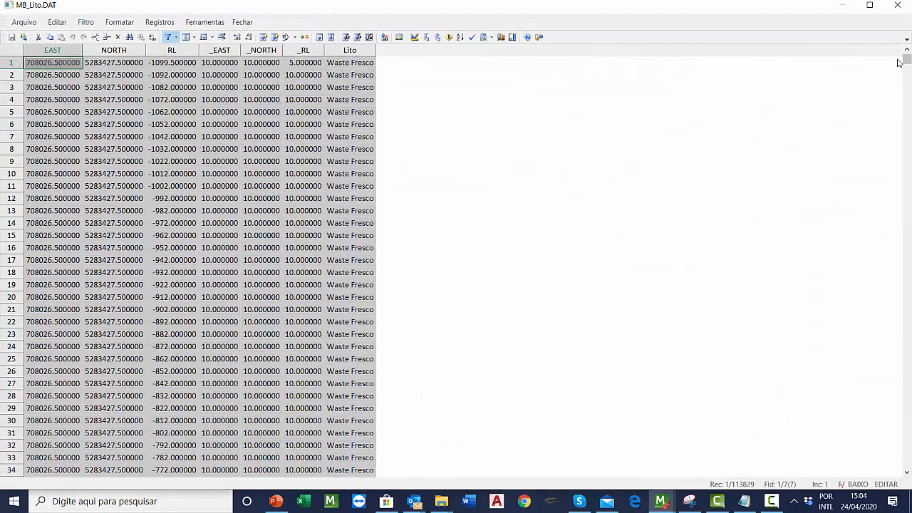
pyautogui.moveTo(907, 60); pyautogui.dragTo(905, 144)
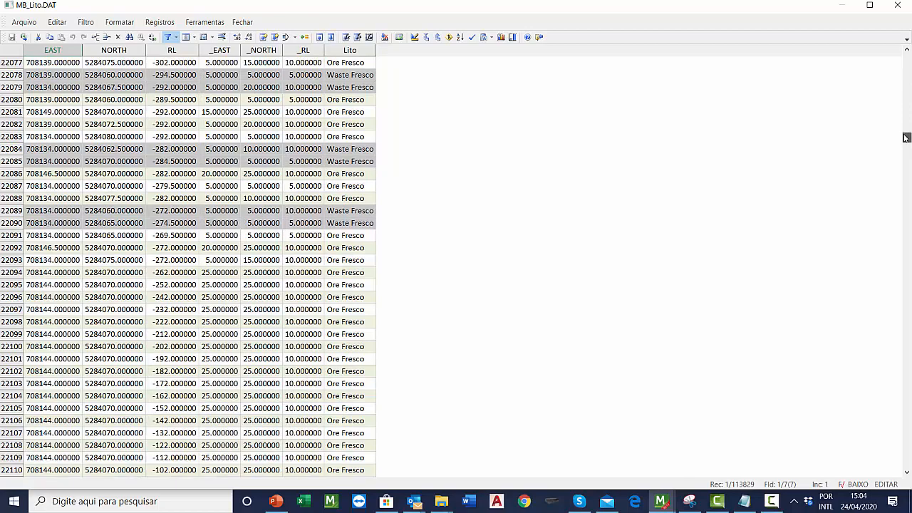
pyautogui.moveTo(905, 138); pyautogui.dragTo(906, 453)
# - Check the descriptive statistics of the Lito field for the filtered ore values and close the MB_Lito.DAT file
pyautogui.click(350, 50)
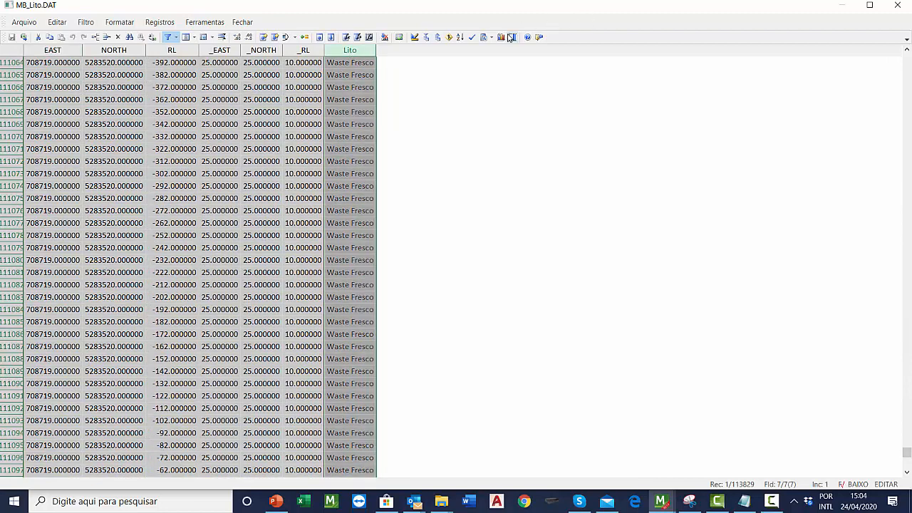
pyautogui.click(510, 37)
pyautogui.click(477, 210)
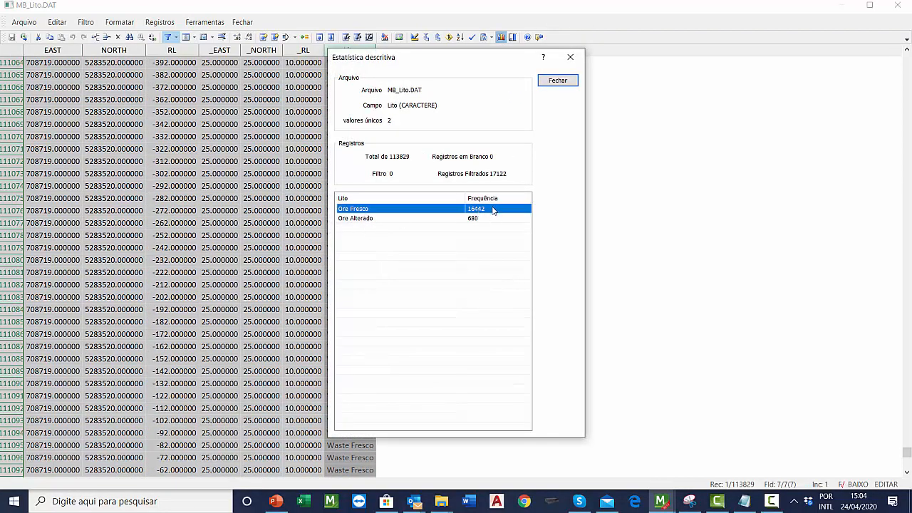
pyautogui.click(482, 220)
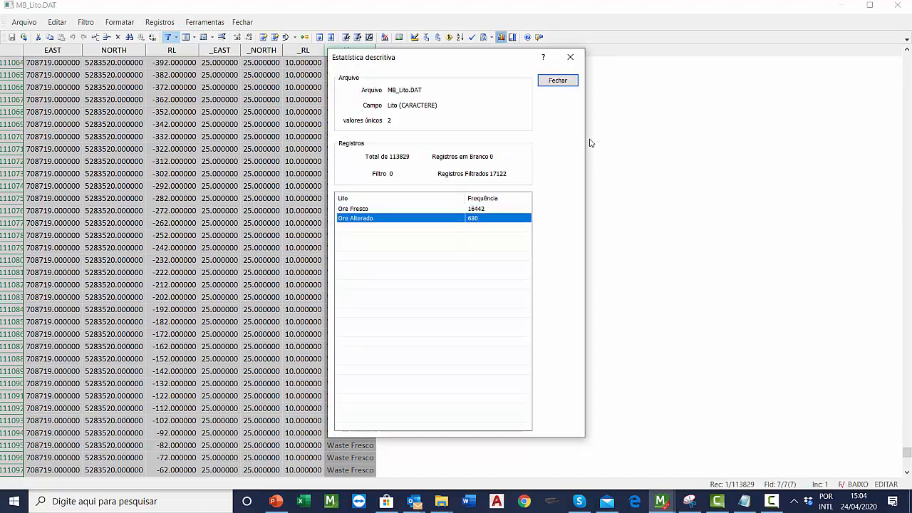
pyautogui.click(570, 57)
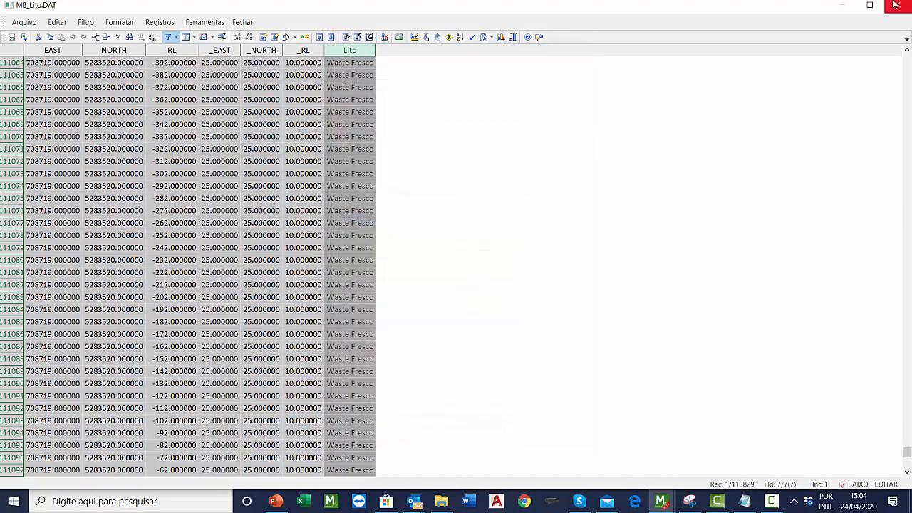
pyautogui.click(896, 5)
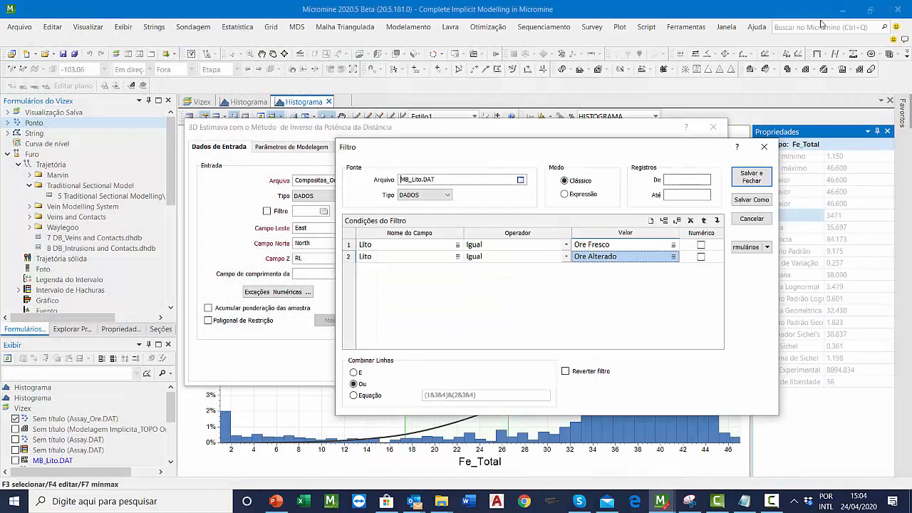
# - Save the Ore Fresco or Ore Alterado filter and return to the inverse distance estimation form
pyautogui.click(758, 181)
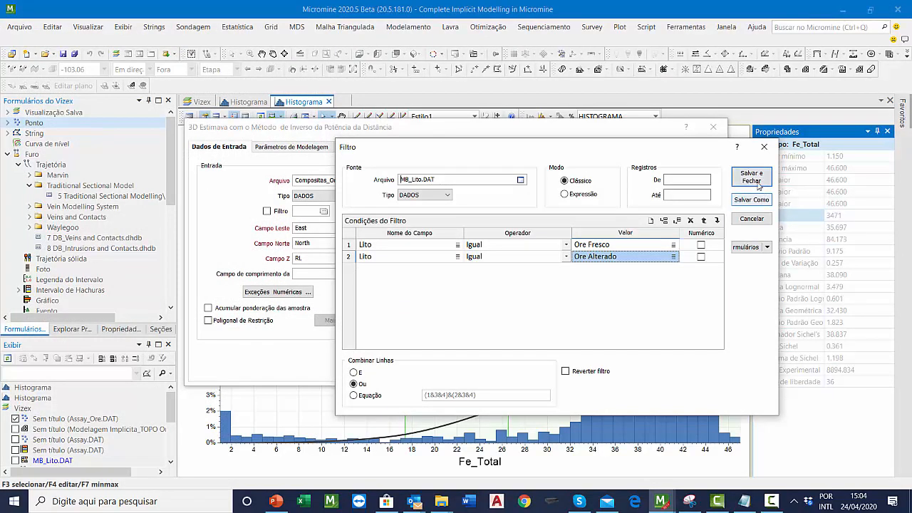
pyautogui.click(758, 181)
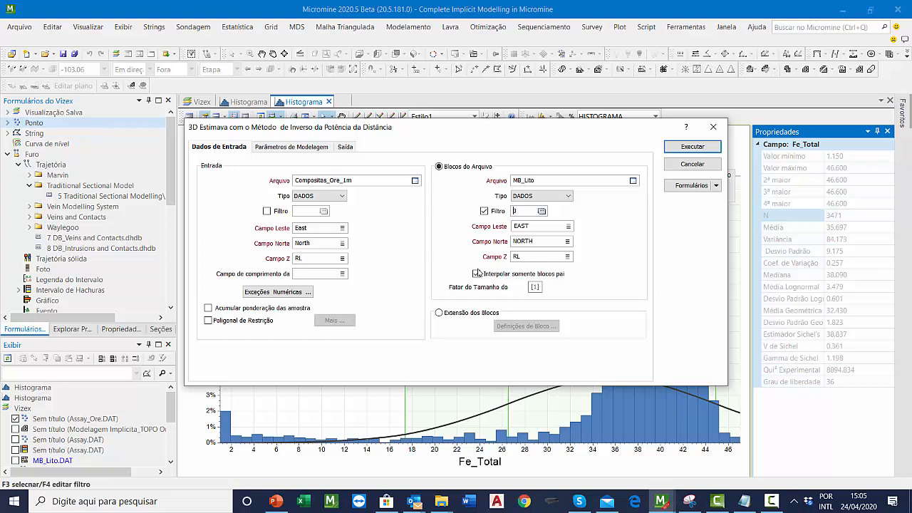
# - Set the modelling parameters to the inverse distance method with inverse power 2 and Fe_Total as the estimated field
pyautogui.click(300, 147)
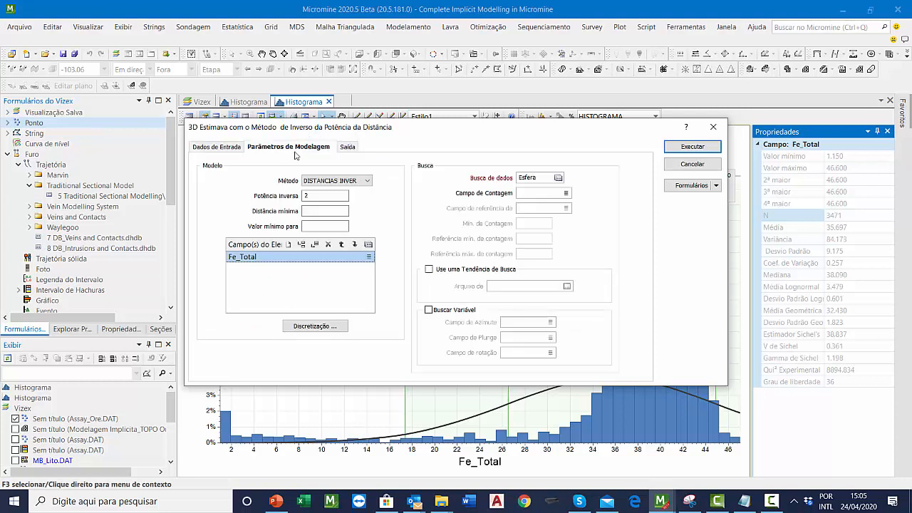
pyautogui.click(363, 181)
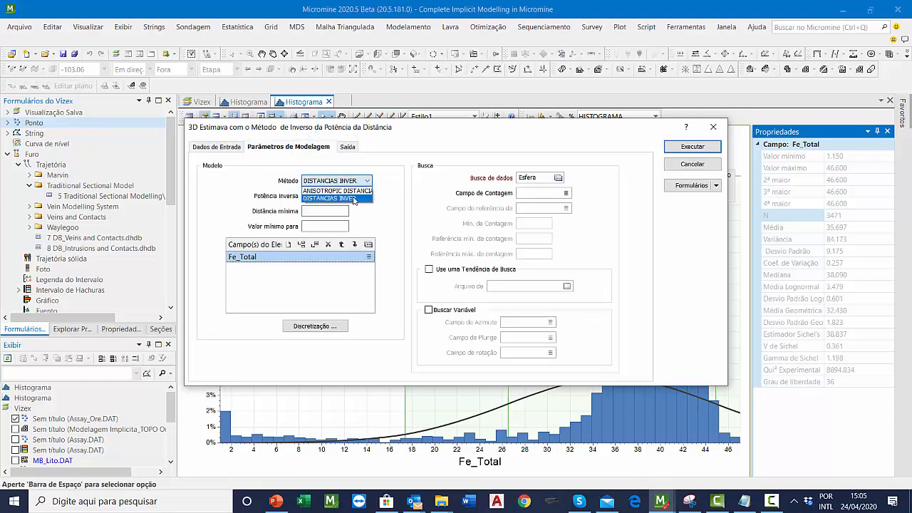
pyautogui.click(354, 198)
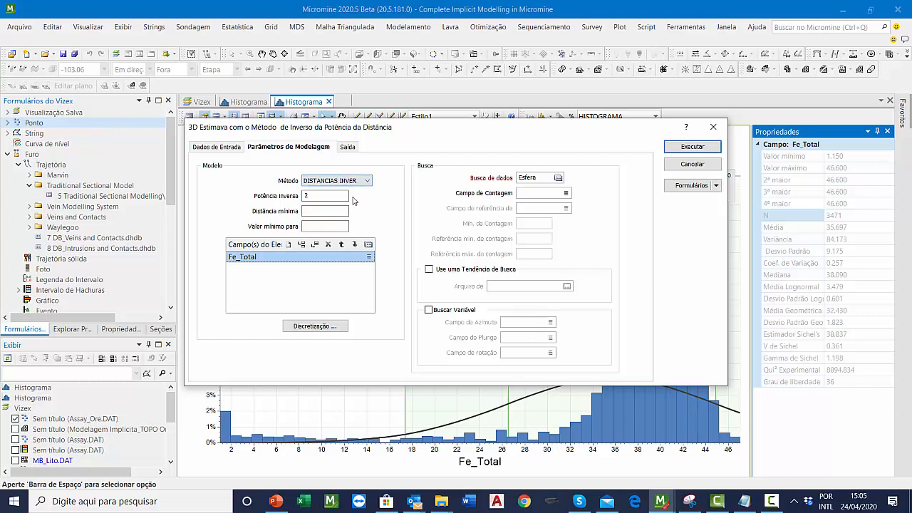
pyautogui.press('Tab')
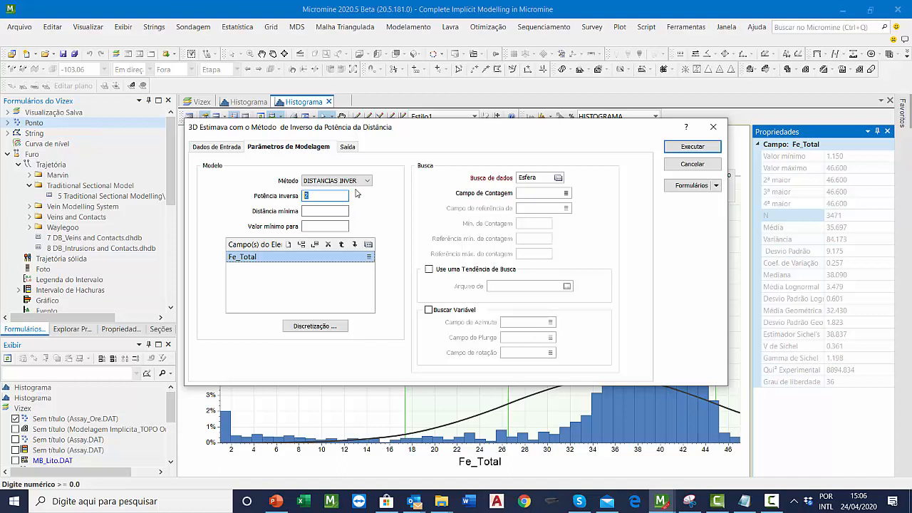
pyautogui.doubleClick(254, 258)
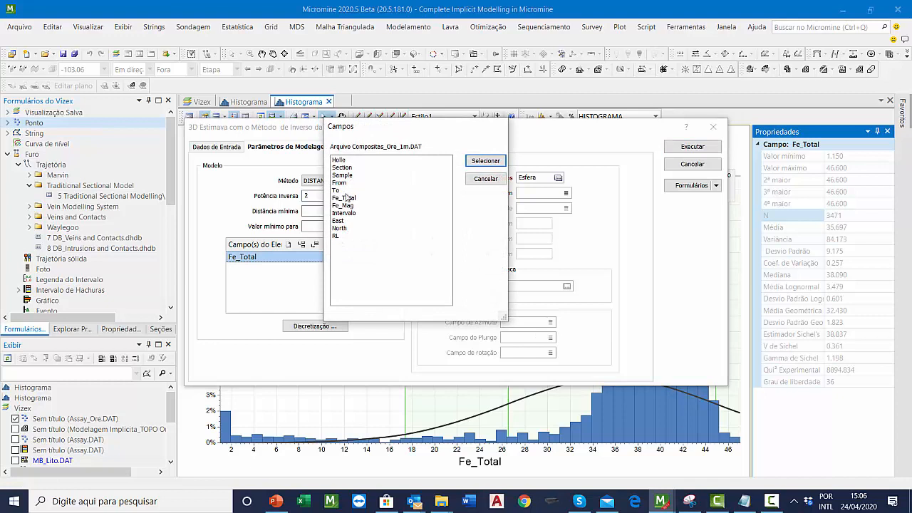
pyautogui.doubleClick(344, 197)
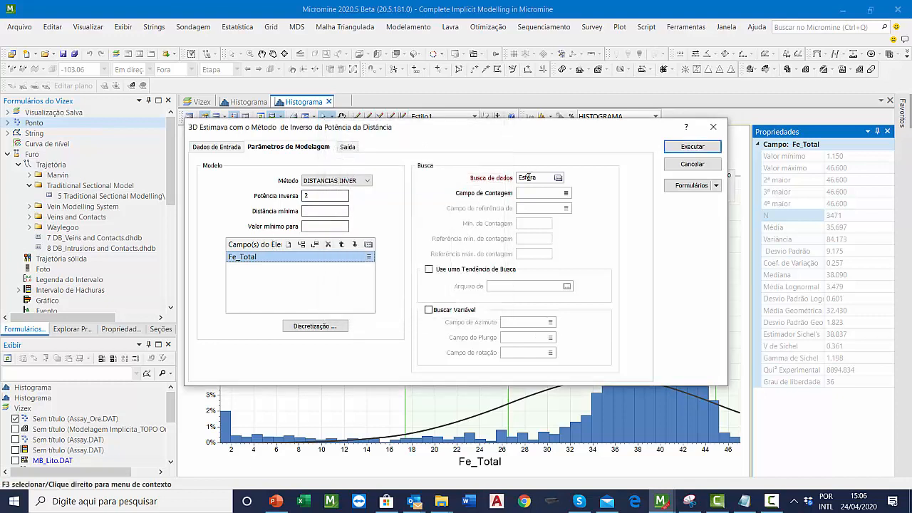
# - Check and accept the Esfera data search: spherical, radius 1000, Quadrantes sectors, maximum 4 points per sector, minimum 1 point in total
pyautogui.moveTo(528, 177)
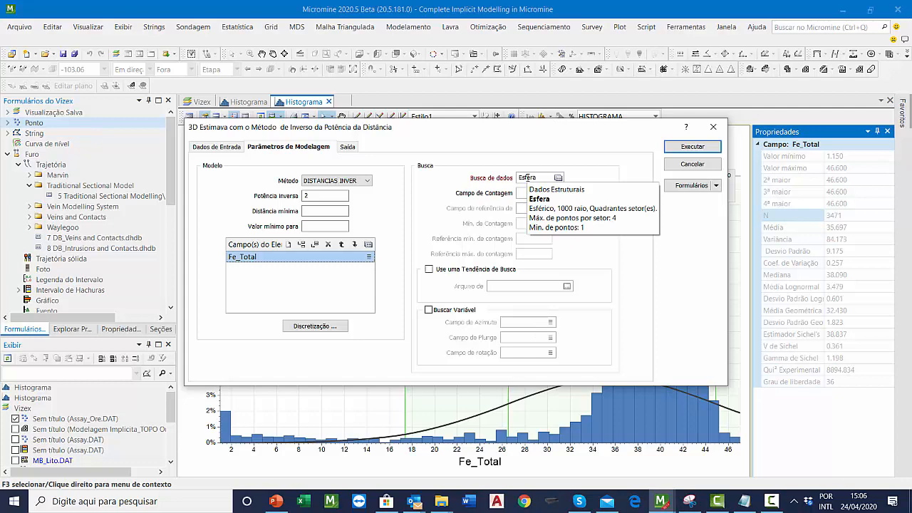
pyautogui.click(558, 177)
pyautogui.click(552, 184)
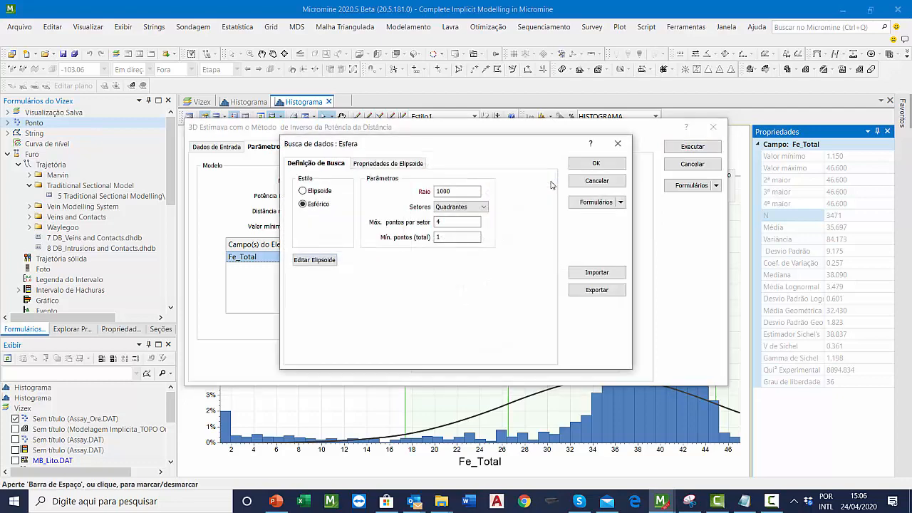
pyautogui.doubleClick(463, 191)
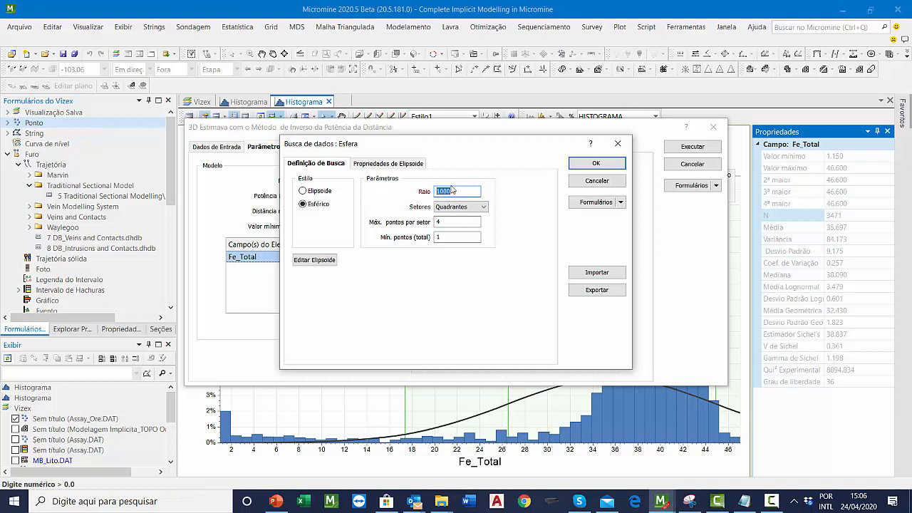
pyautogui.click(442, 222)
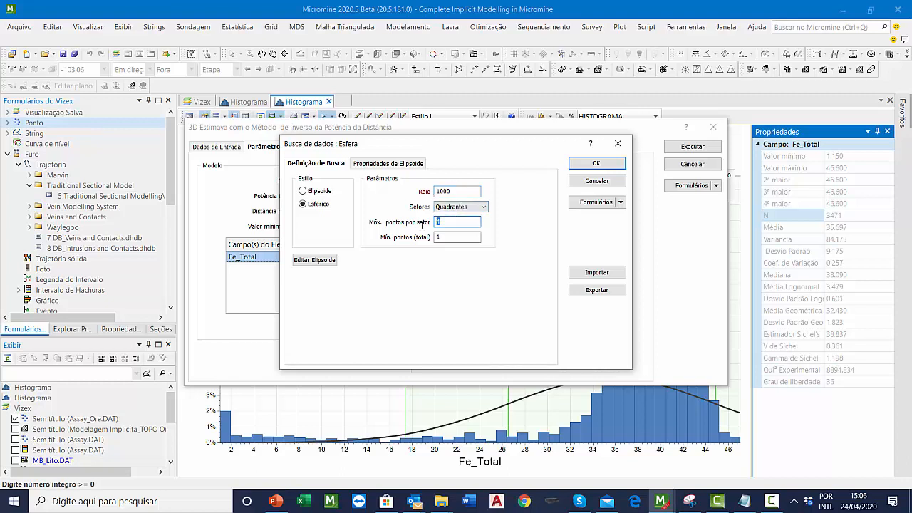
pyautogui.press('Tab')
pyautogui.click(604, 165)
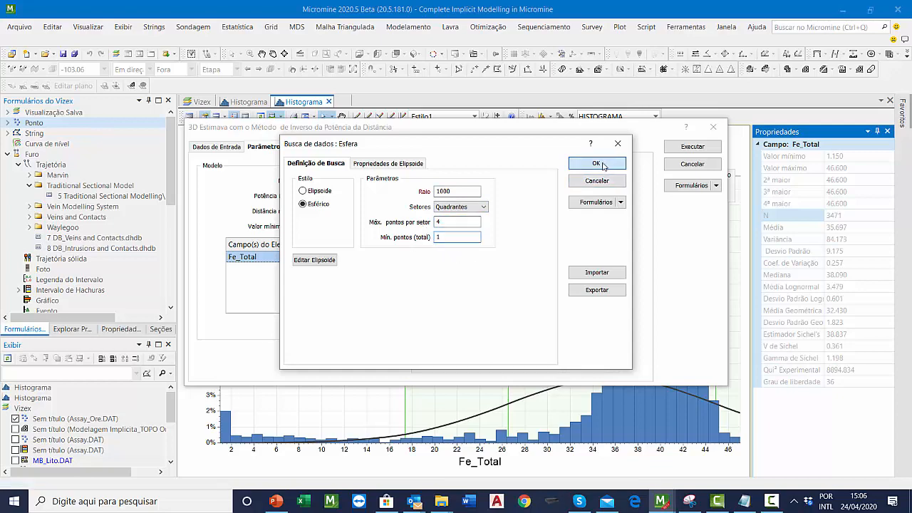
# - Run the inverse distance estimation with MB_Lito_Fe (%) as output, replacing the existing file, and close the form
pyautogui.click(349, 146)
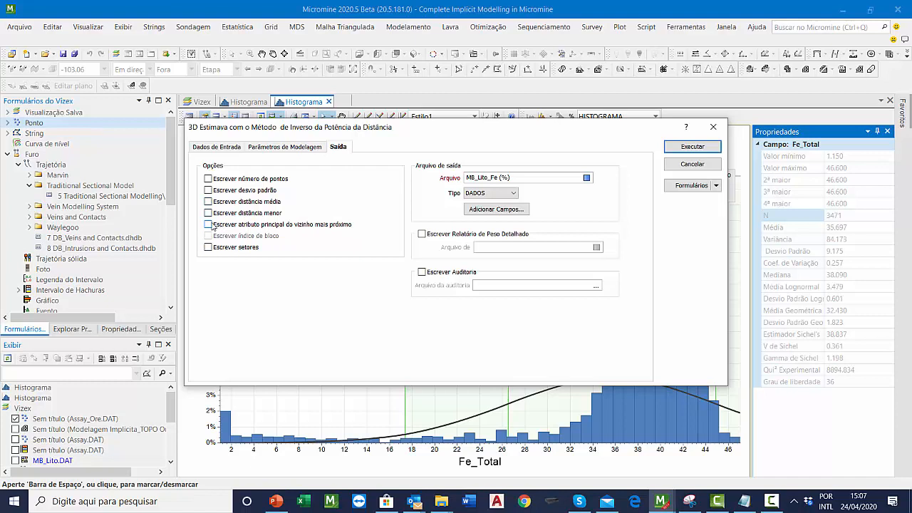
pyautogui.click(693, 146)
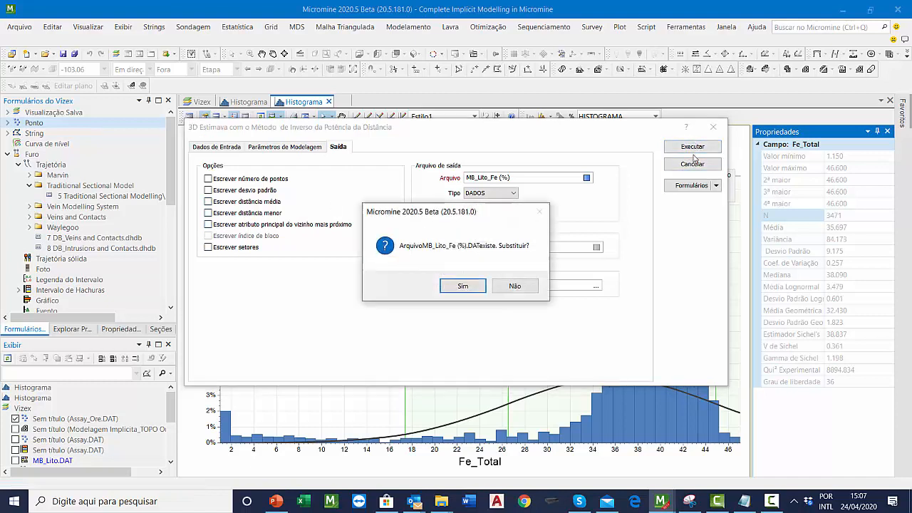
pyautogui.click(470, 286)
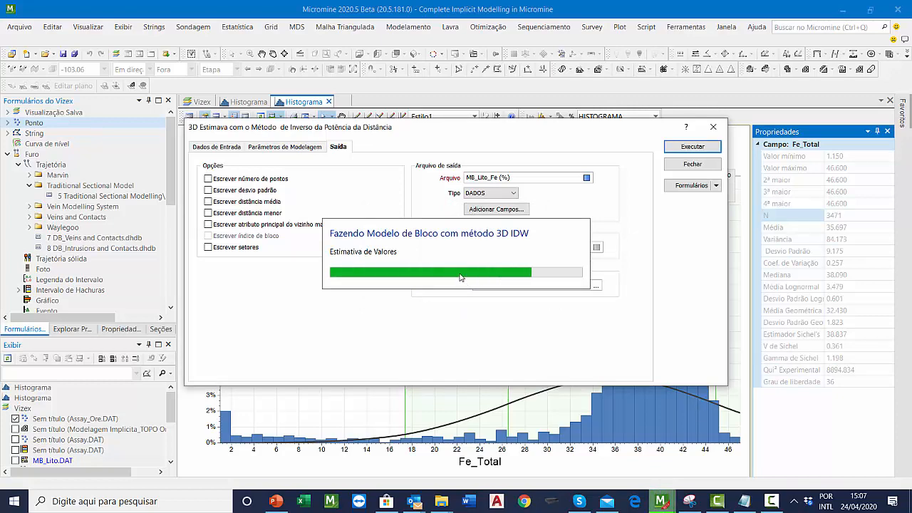
pyautogui.click(713, 127)
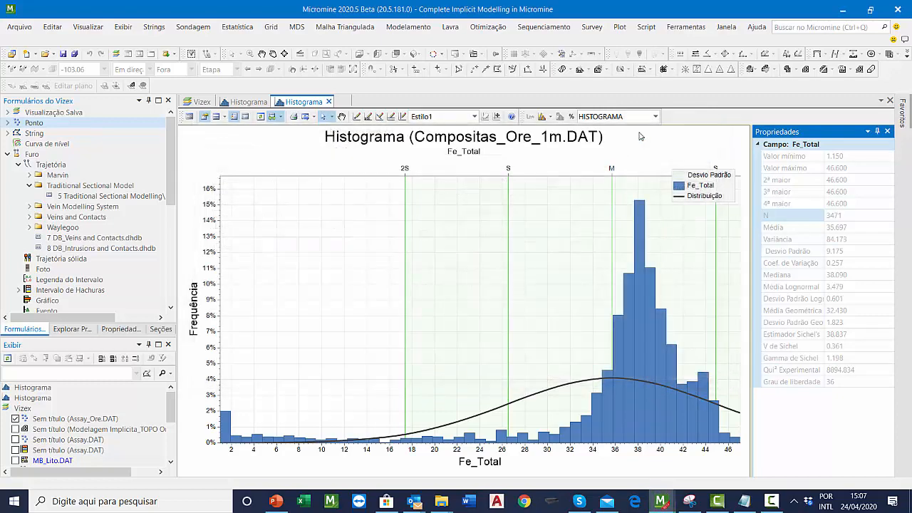
# - Start a block model display in Vizex for MB_Lito_Fe (%) with the Lito ore filter and the Auto display style
pyautogui.click(202, 102)
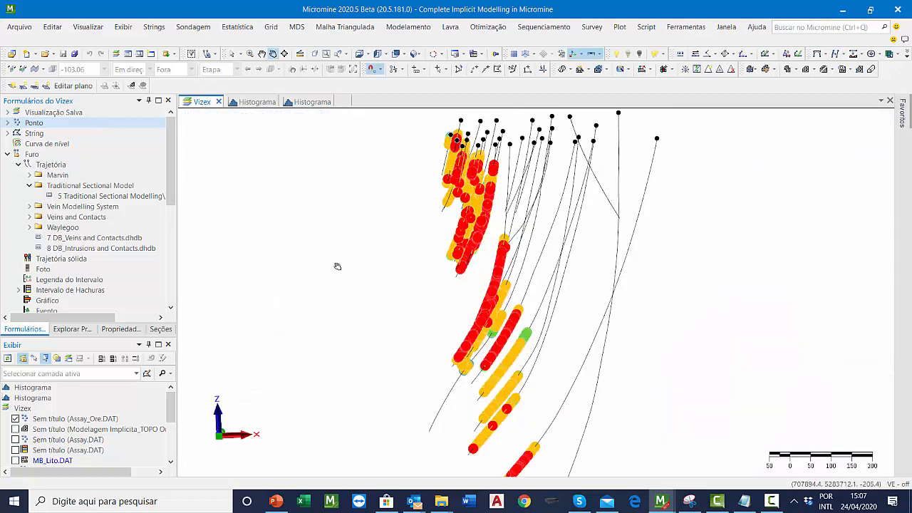
pyautogui.scroll(-5, 35, 179)
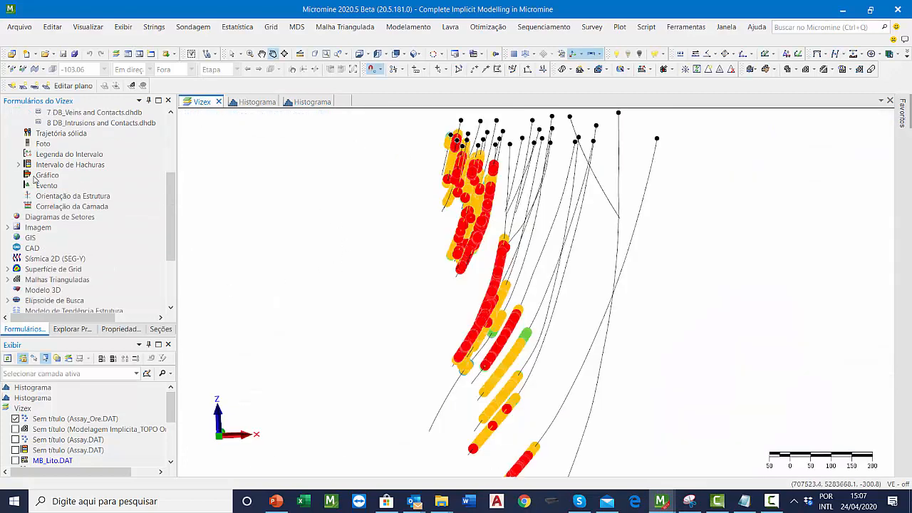
pyautogui.scroll(-1, 34, 179)
pyautogui.click(56, 258)
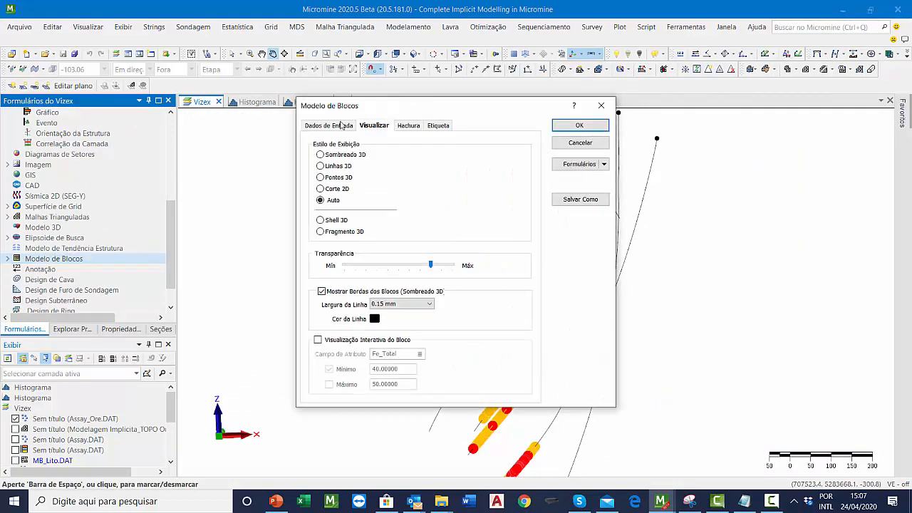
pyautogui.click(341, 126)
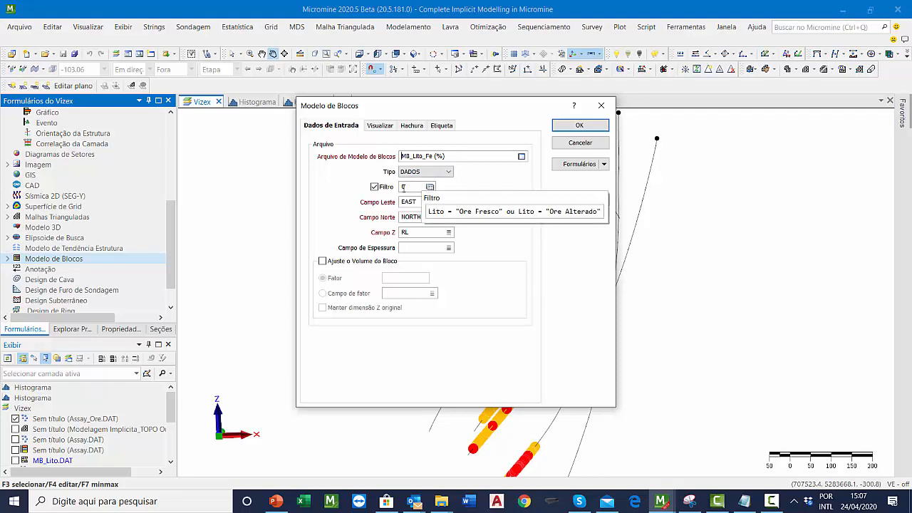
pyautogui.click(413, 186)
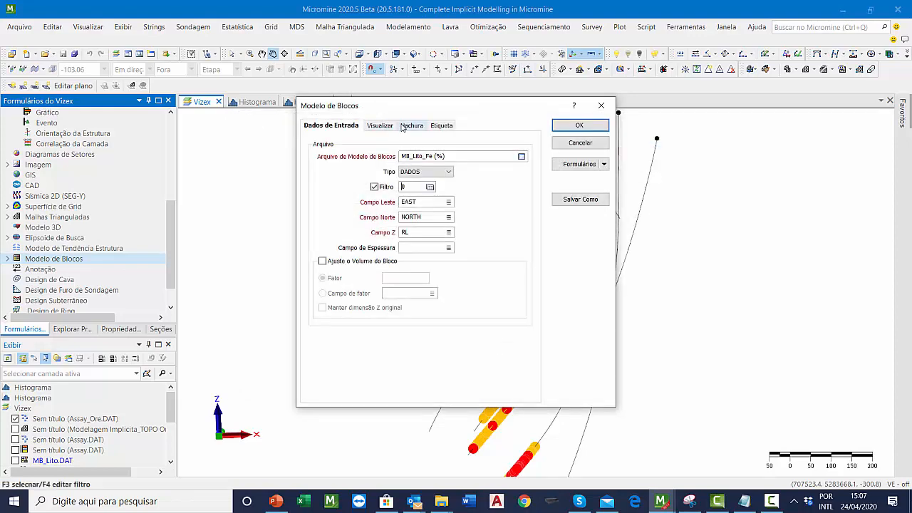
pyautogui.click(394, 126)
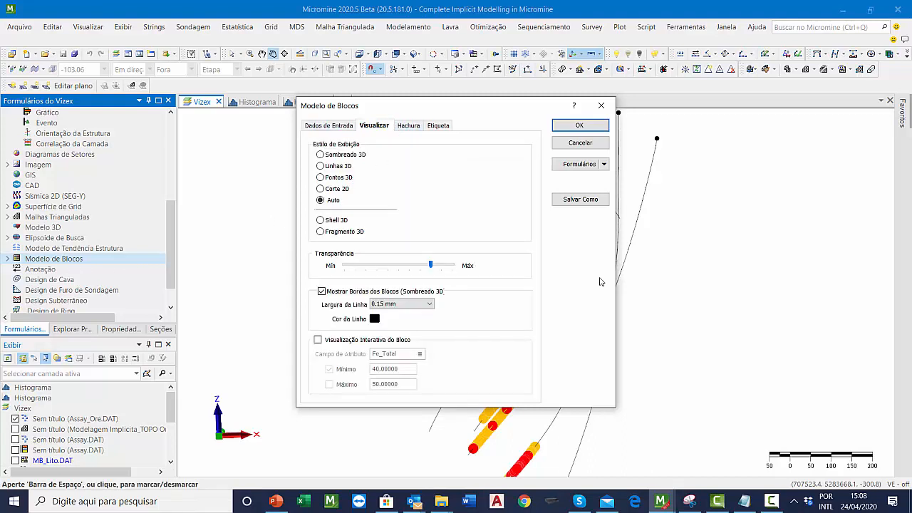
# - Colour the blocks by the Fe_Total hatch field with hatch set 7 and load the block model into the view
pyautogui.click(403, 126)
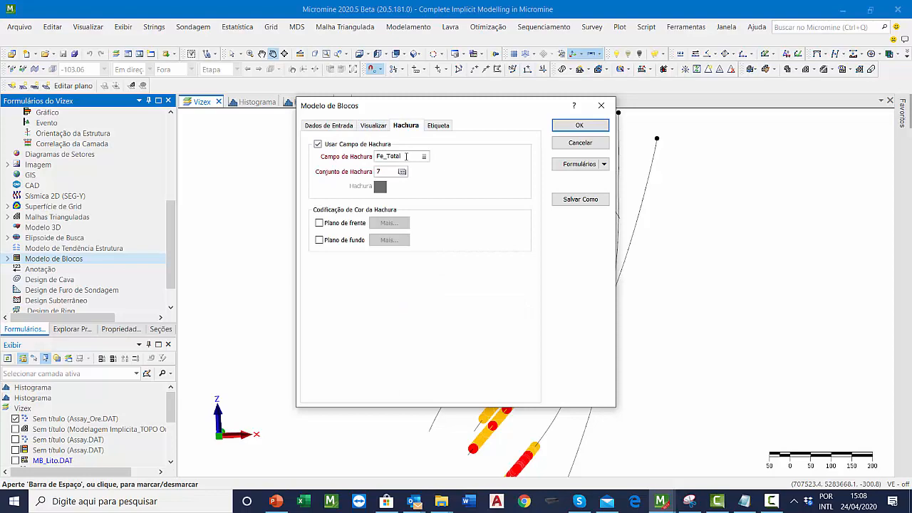
pyautogui.doubleClick(406, 156)
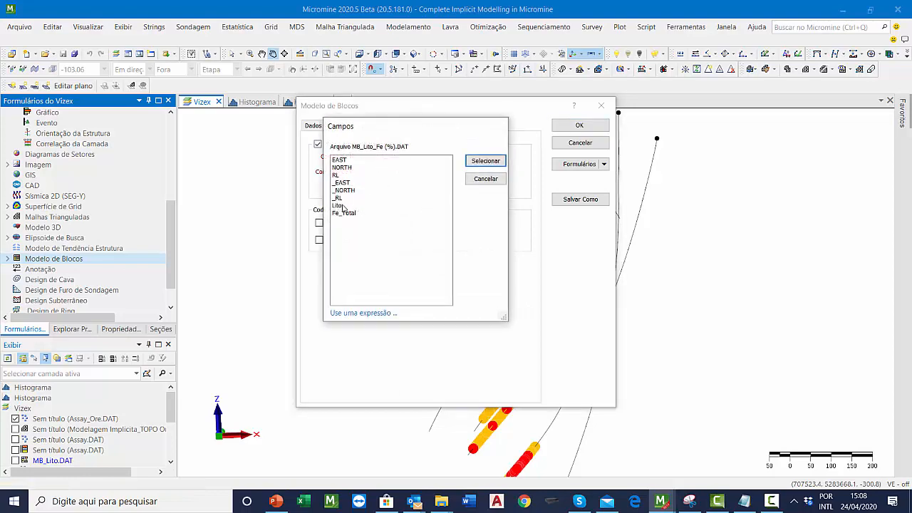
pyautogui.doubleClick(343, 211)
pyautogui.doubleClick(385, 171)
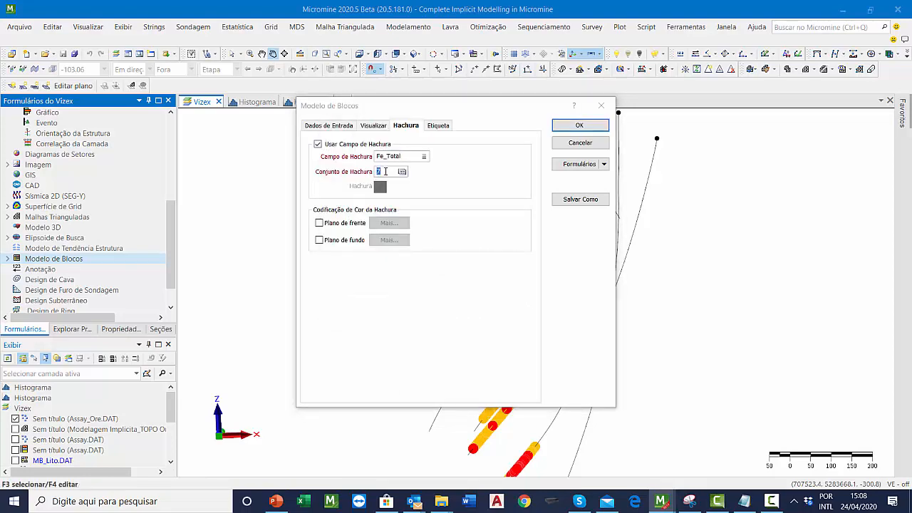
pyautogui.doubleClick(360, 226)
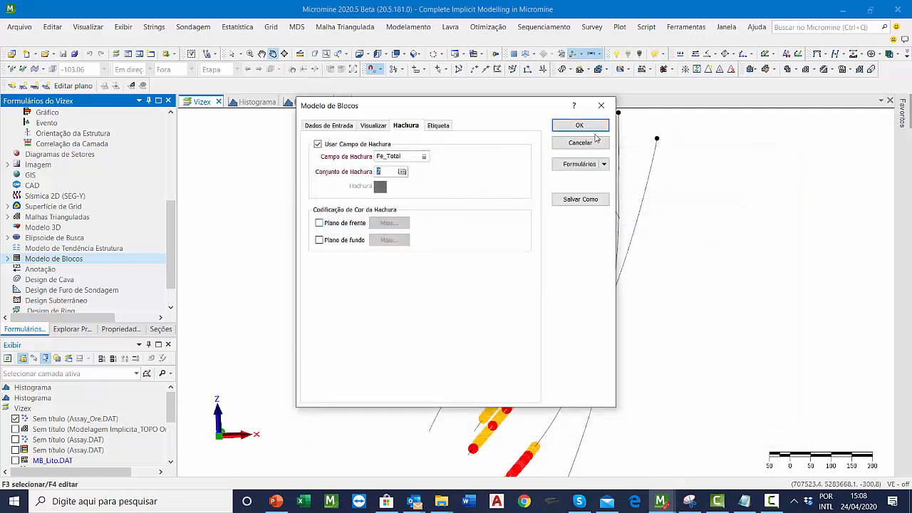
pyautogui.click(582, 125)
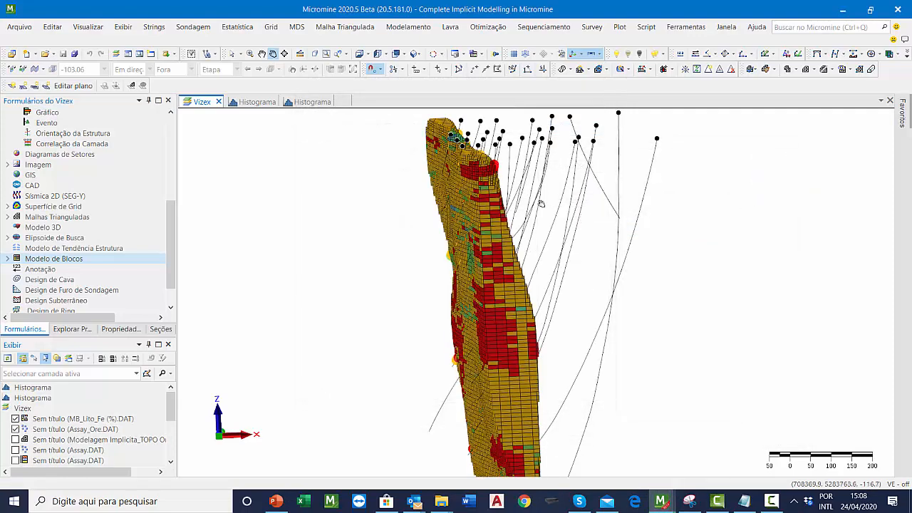
# - Examine the Fe_Total grade distribution over the estimated ore block model from different angles and distances
pyautogui.scroll(-2, 537, 204)
pyautogui.moveTo(629, 280); pyautogui.dragTo(740, 291, button='right')
pyautogui.scroll(2, 488, 259)
pyautogui.moveTo(547, 308); pyautogui.dragTo(566, 320, button='middle')
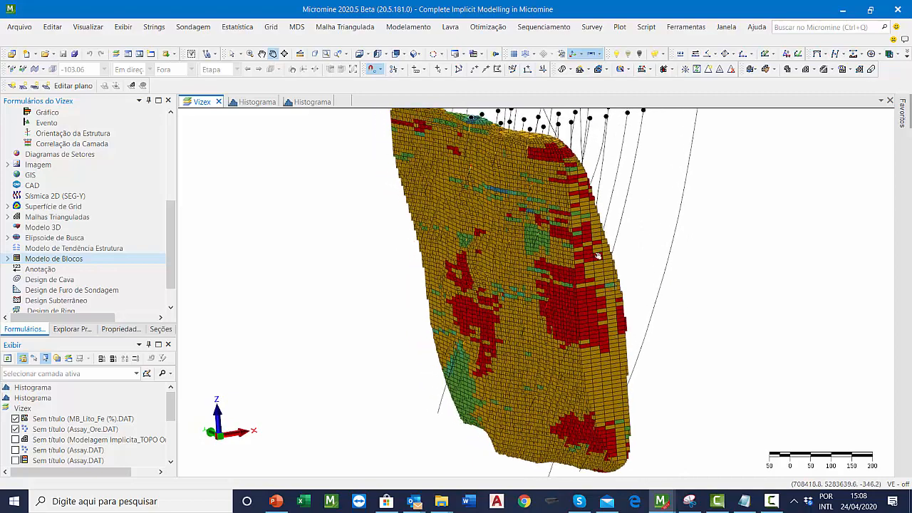
pyautogui.scroll(-1, 597, 222)
pyautogui.scroll(1, 596, 223)
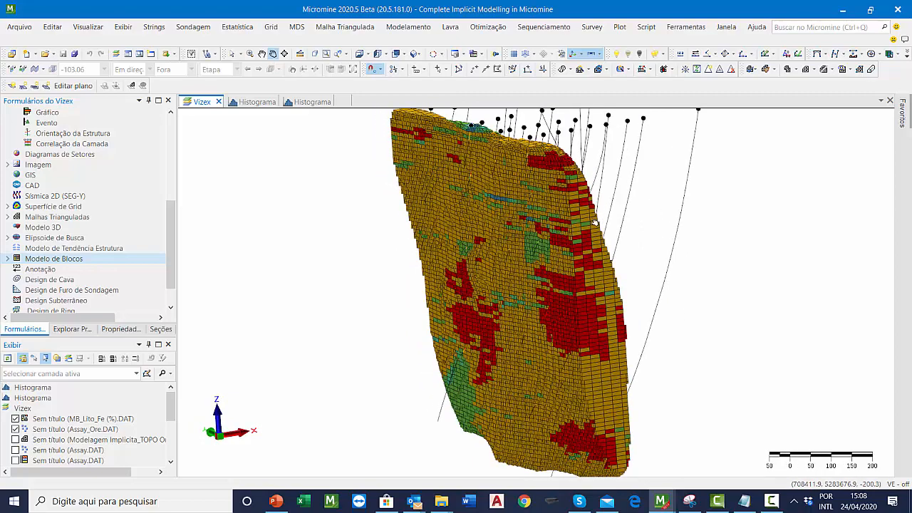
pyautogui.moveTo(595, 222); pyautogui.dragTo(602, 219, button='right')
pyautogui.moveTo(598, 214); pyautogui.dragTo(611, 218, button='middle')
pyautogui.scroll(-4, 611, 218)
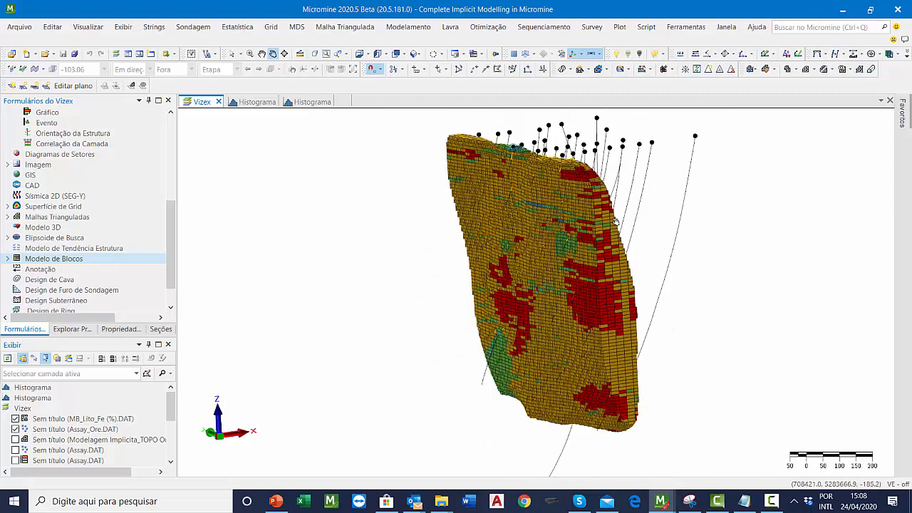
pyautogui.scroll(2, 609, 213)
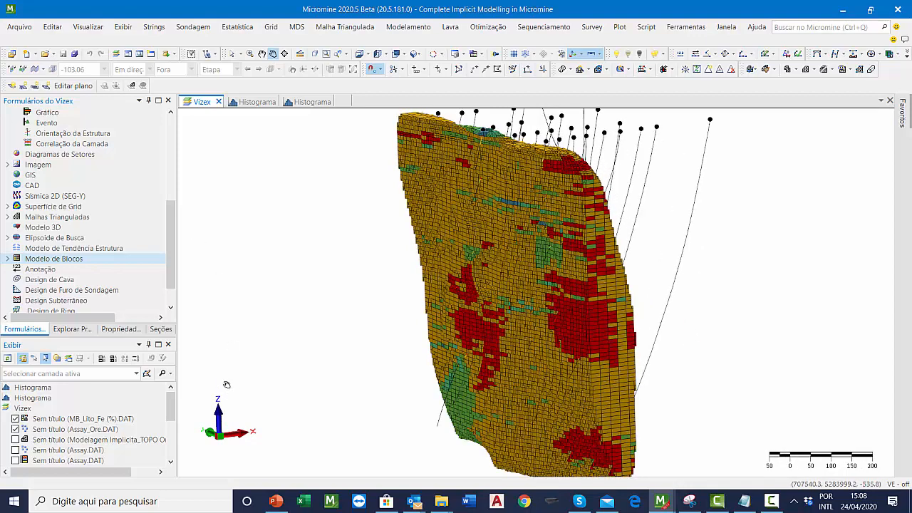
# - Enable interactive block viewing by Fe_Total for the MB_Lito_Fe (%) display, with a minimum of 25
pyautogui.doubleClick(78, 418)
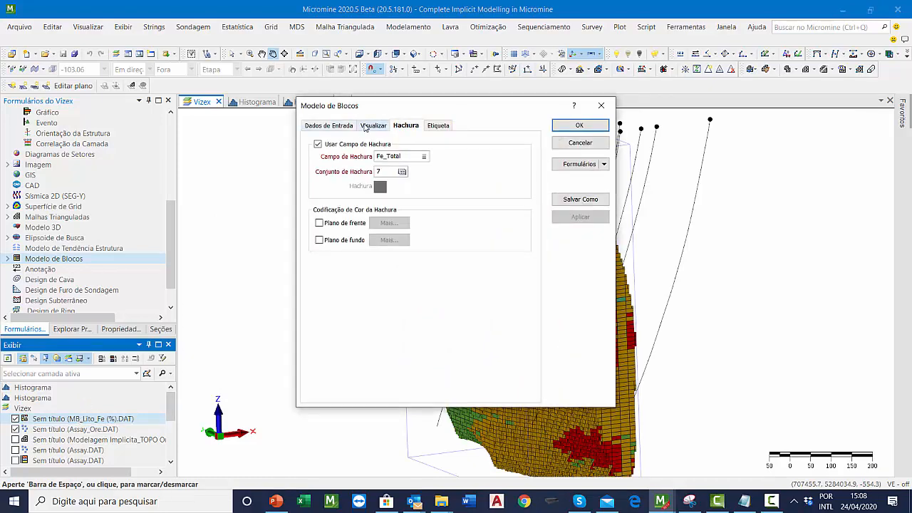
pyautogui.click(364, 126)
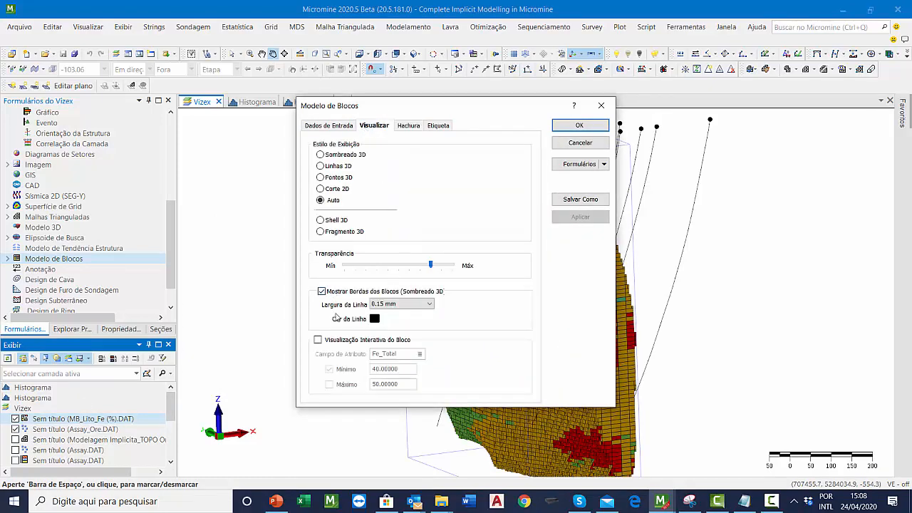
pyautogui.click(317, 340)
pyautogui.press('Tab')
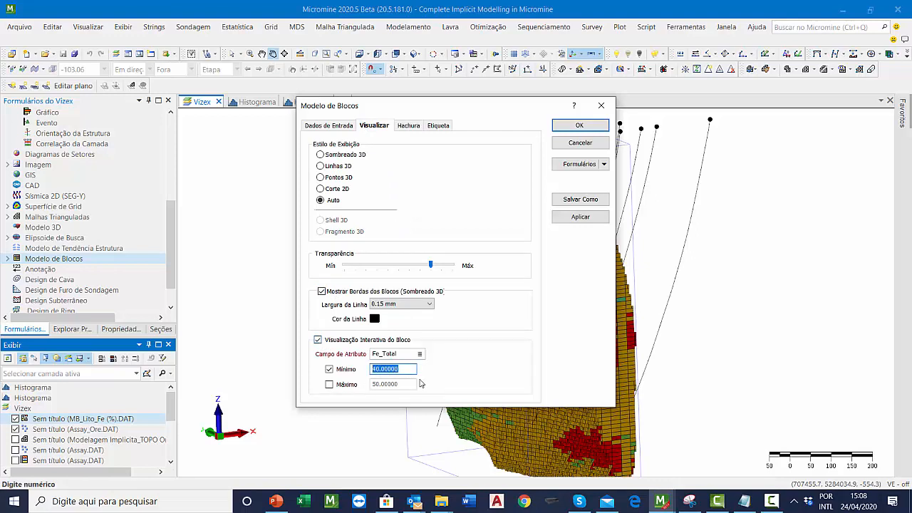
pyautogui.write('25')
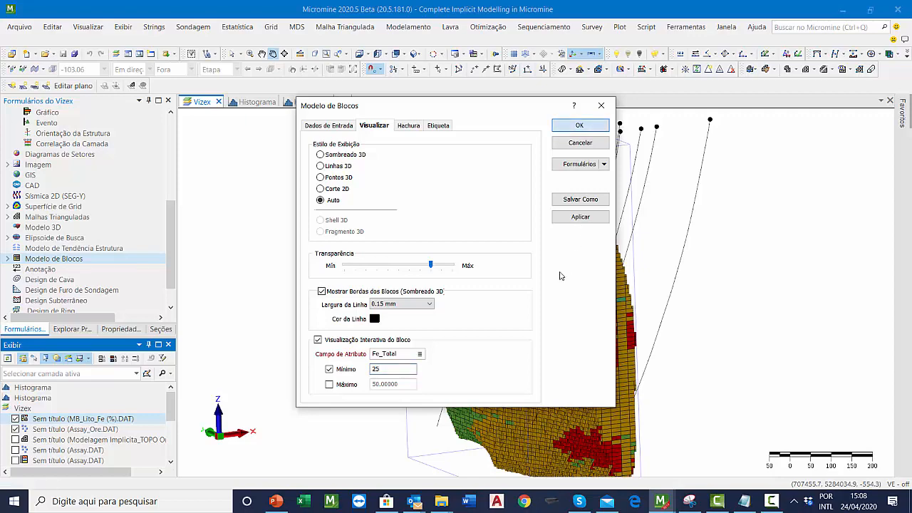
pyautogui.press('Return')
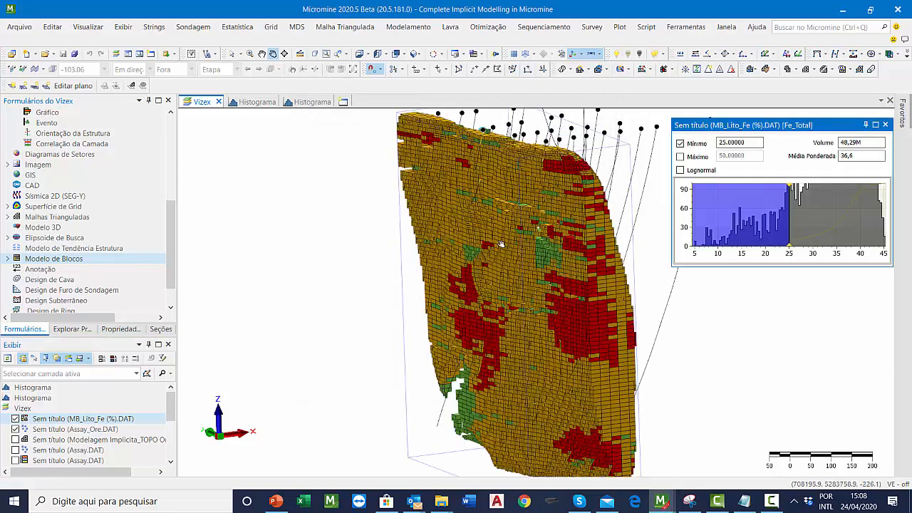
# - Examine the model at higher Fe_Total cut-offs by raising the minimum to 35 and then to 45
pyautogui.scroll(-2, 502, 244)
pyautogui.scroll(3, 512, 266)
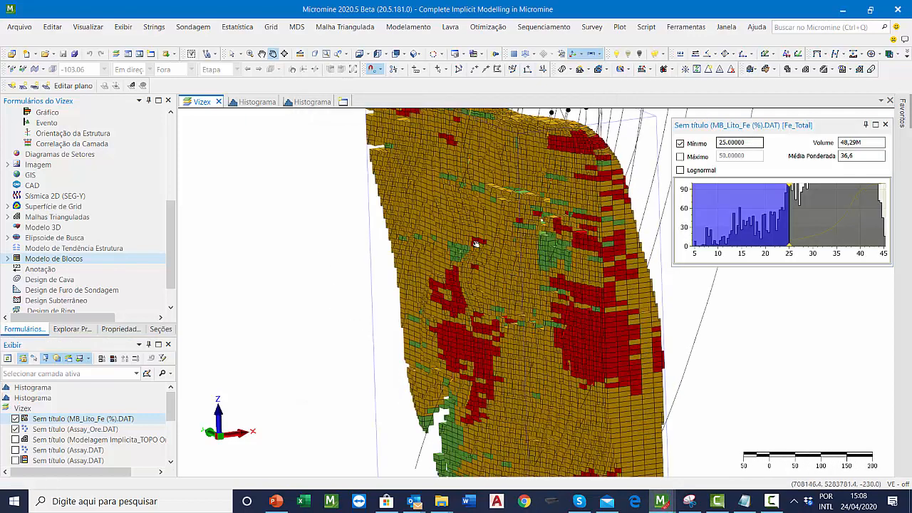
pyautogui.moveTo(470, 249); pyautogui.dragTo(497, 296, button='right')
pyautogui.scroll(-3, 524, 292)
pyautogui.scroll(2, 527, 296)
pyautogui.moveTo(753, 143); pyautogui.dragTo(599, 166)
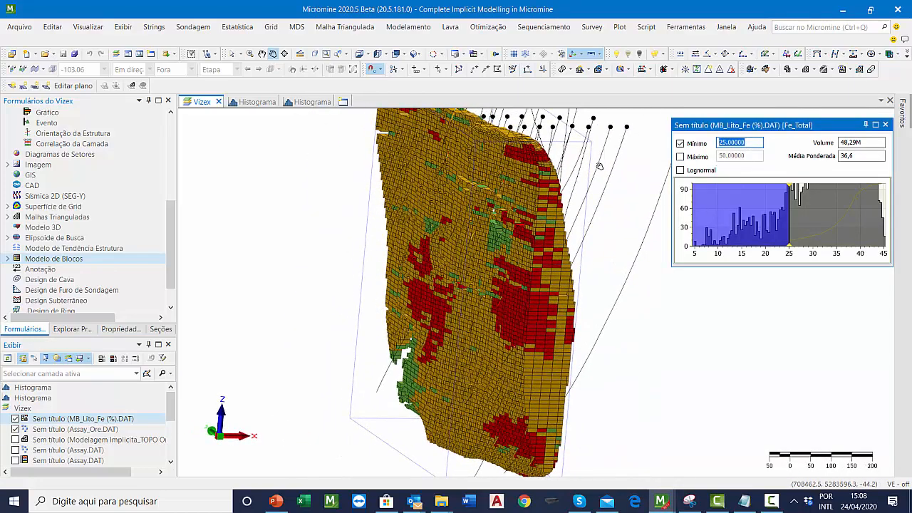
pyautogui.write('35')
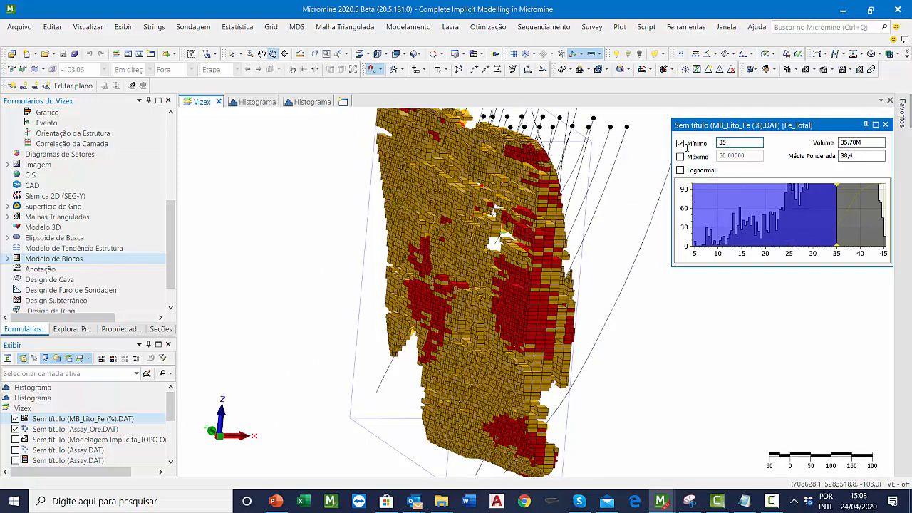
pyautogui.moveTo(687, 146); pyautogui.dragTo(609, 164)
pyautogui.write('45')
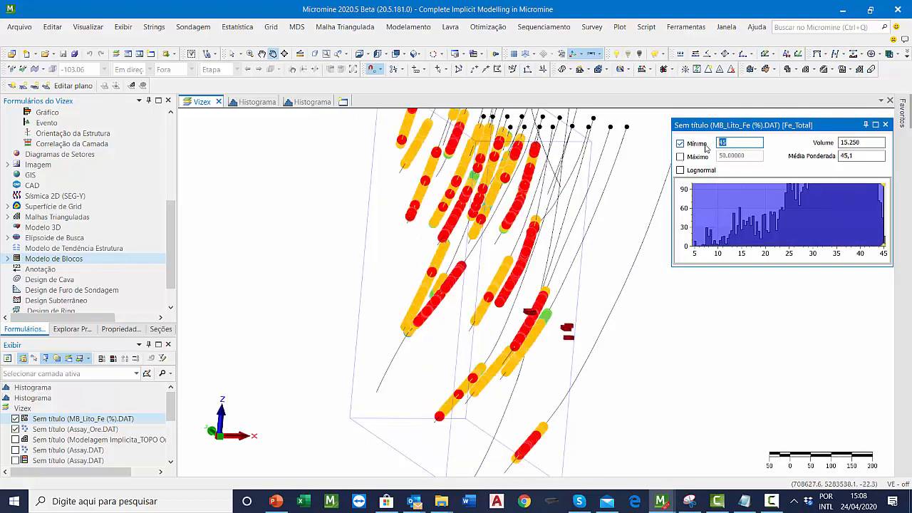
# - Limit the displayed blocks to Fe_Total between 35 and 37 and inspect their distribution
pyautogui.write('35')
pyautogui.click(679, 156)
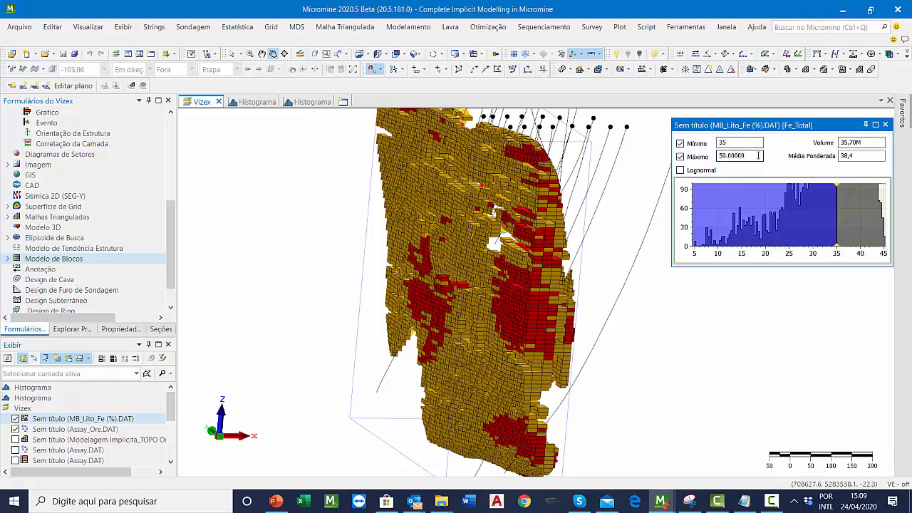
pyautogui.moveTo(758, 156); pyautogui.dragTo(603, 164)
pyautogui.write('37')
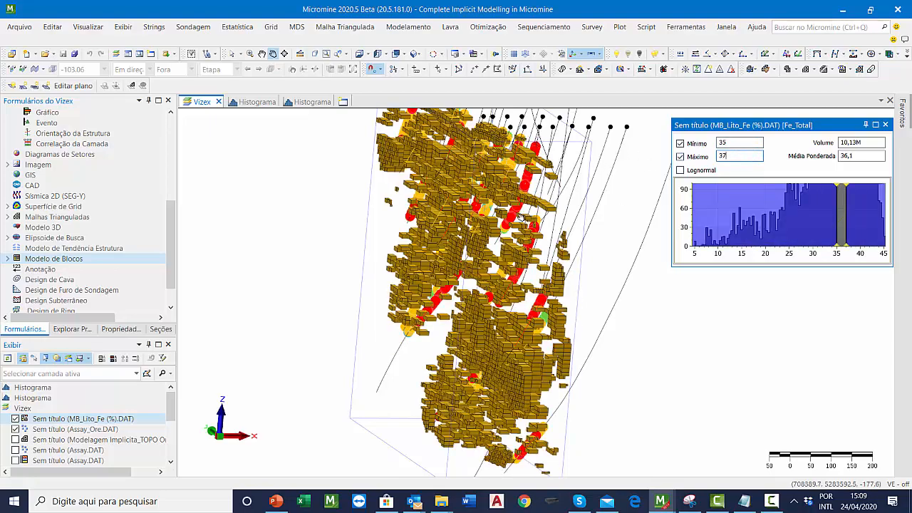
pyautogui.moveTo(455, 303); pyautogui.dragTo(484, 249)
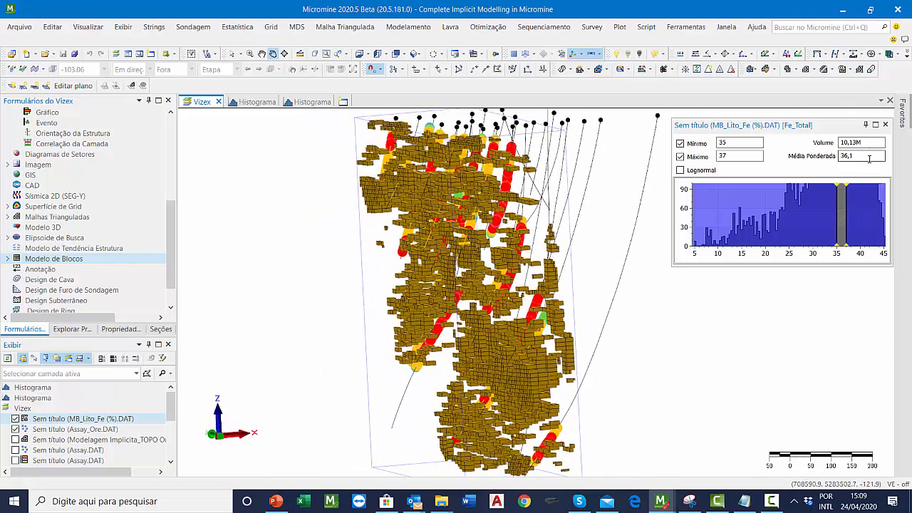
pyautogui.moveTo(691, 362); pyautogui.dragTo(552, 346)
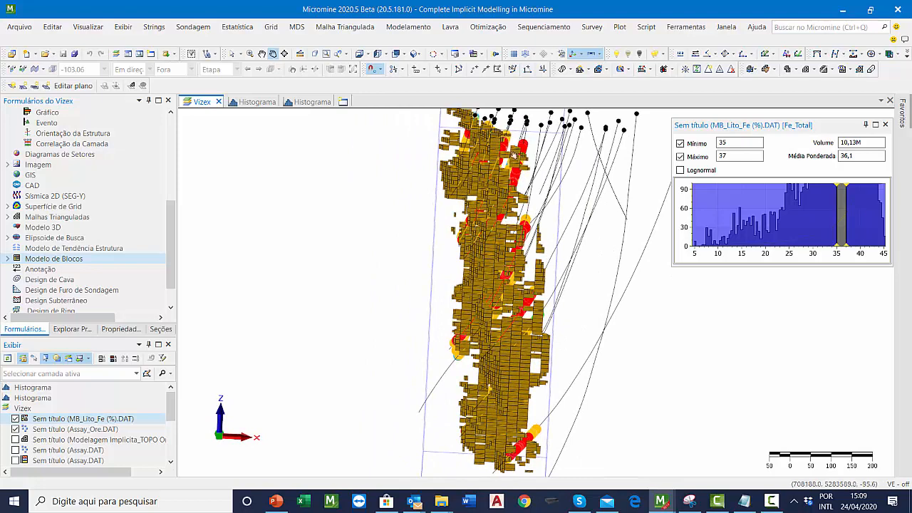
# - Turn off the minimum and maximum Fe_Total limits and close the interactive grade histogram
pyautogui.click(679, 143)
pyautogui.click(680, 156)
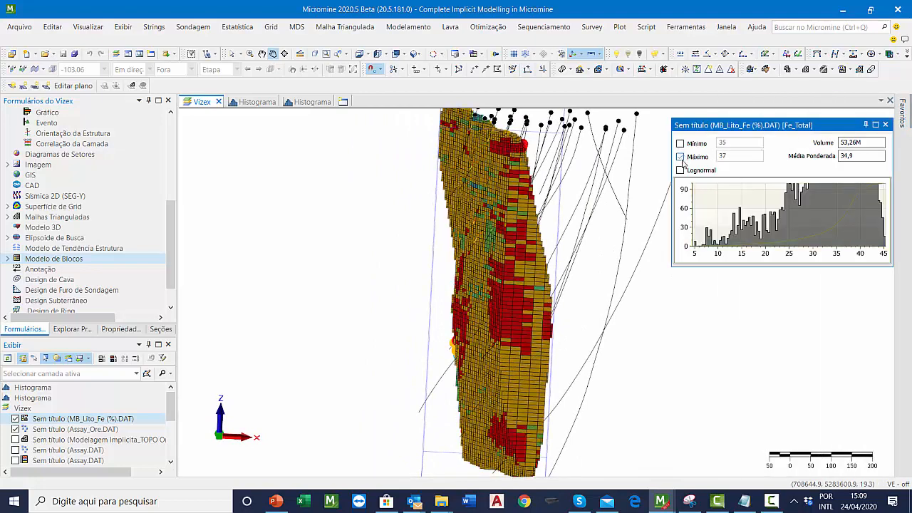
pyautogui.click(886, 125)
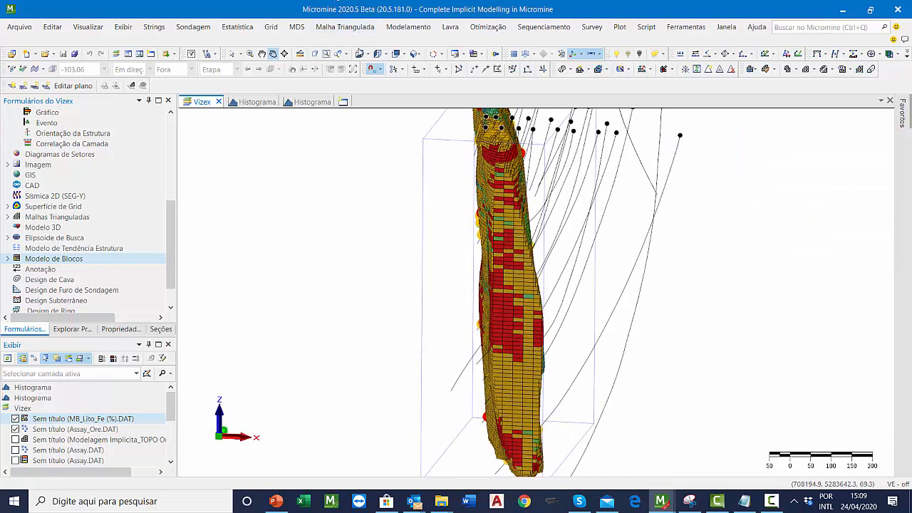
# - Show the model in plan view, then display control section 13 and compare its block grades with the drillhole samples
pyautogui.click(360, 53)
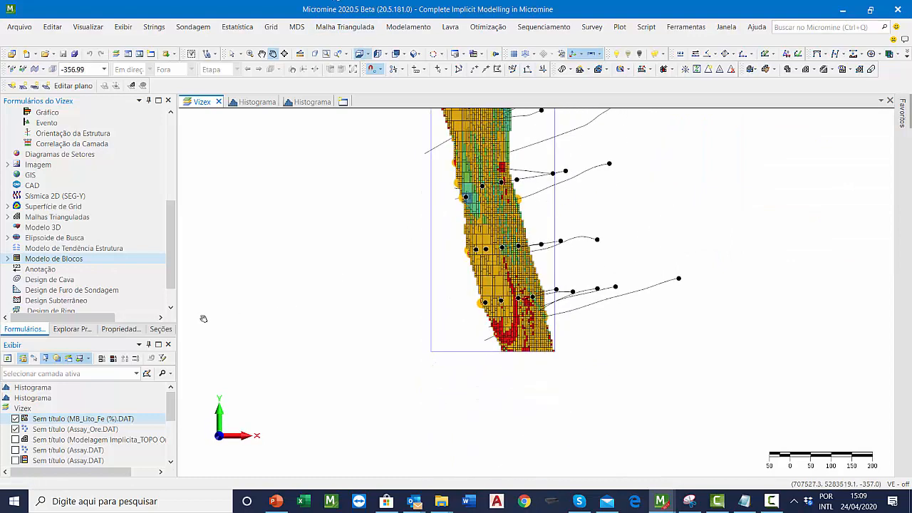
pyautogui.click(161, 329)
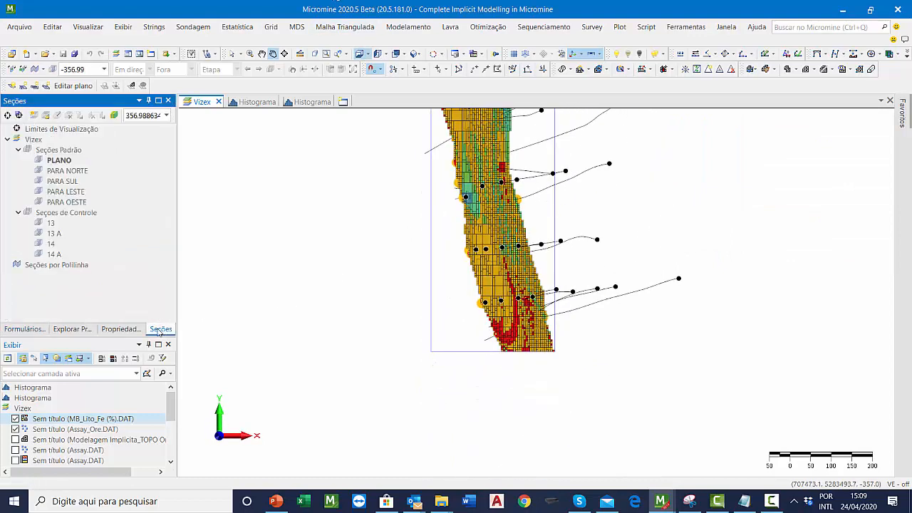
pyautogui.doubleClick(50, 225)
pyautogui.scroll(-4, 424, 310)
pyautogui.scroll(5, 448, 223)
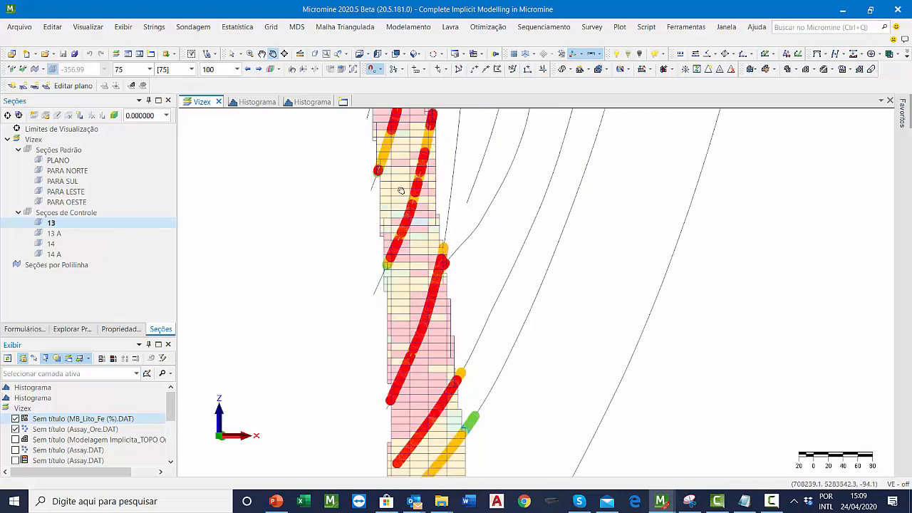
pyautogui.moveTo(401, 191); pyautogui.dragTo(460, 167)
pyautogui.scroll(-2, 460, 168)
pyautogui.moveTo(512, 422); pyautogui.dragTo(550, 334)
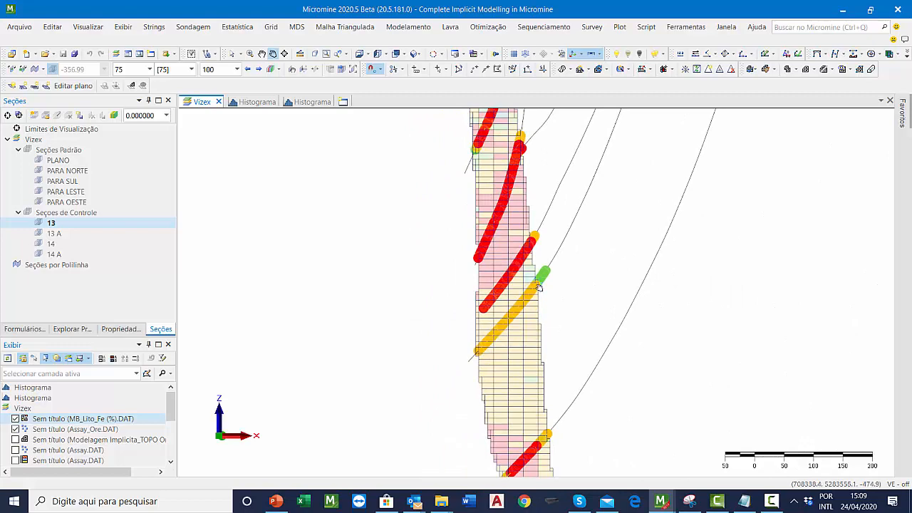
pyautogui.scroll(4, 539, 286)
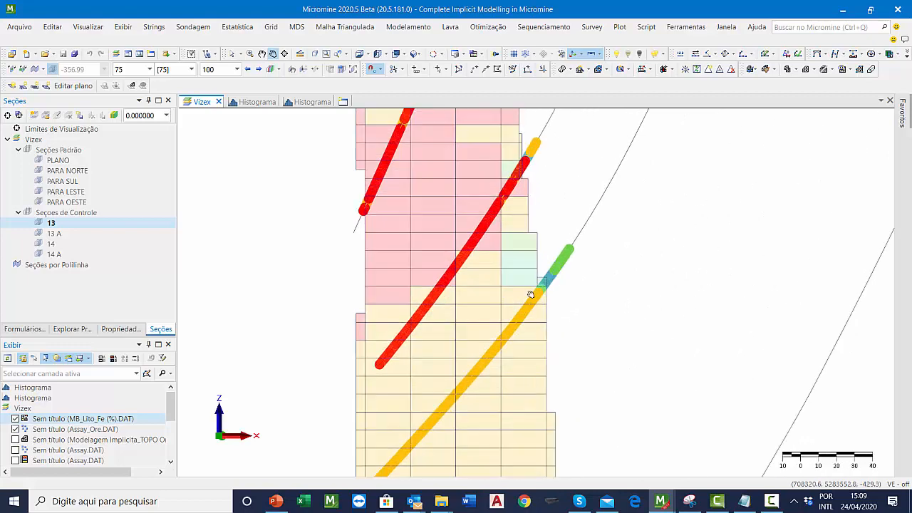
pyautogui.scroll(-4, 532, 293)
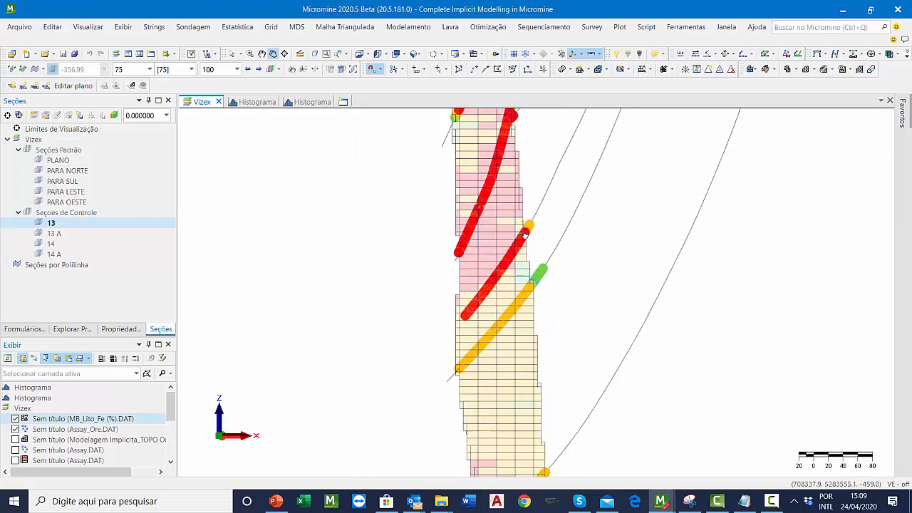
# - Display control section 13 A and compare the estimated block colours with the sample grades along its drillholes
pyautogui.doubleClick(42, 234)
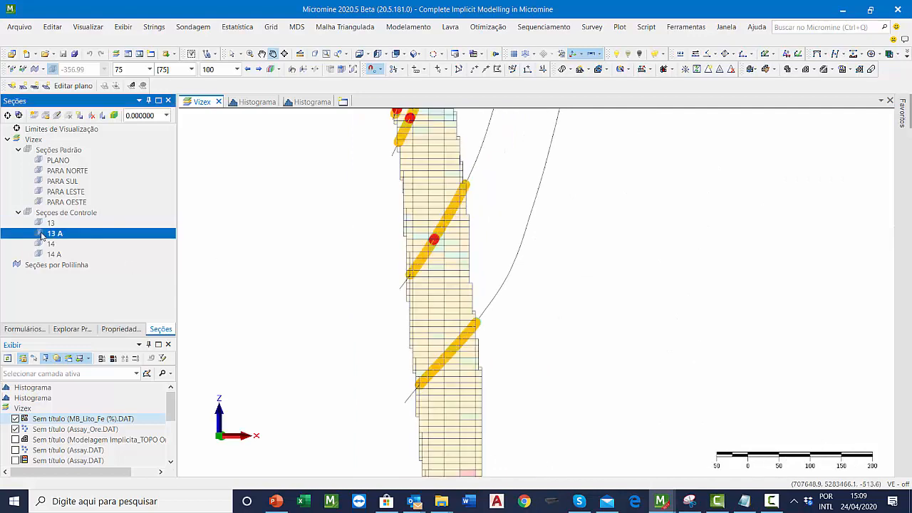
pyautogui.scroll(-3, 446, 337)
pyautogui.scroll(3, 458, 224)
pyautogui.scroll(3, 455, 235)
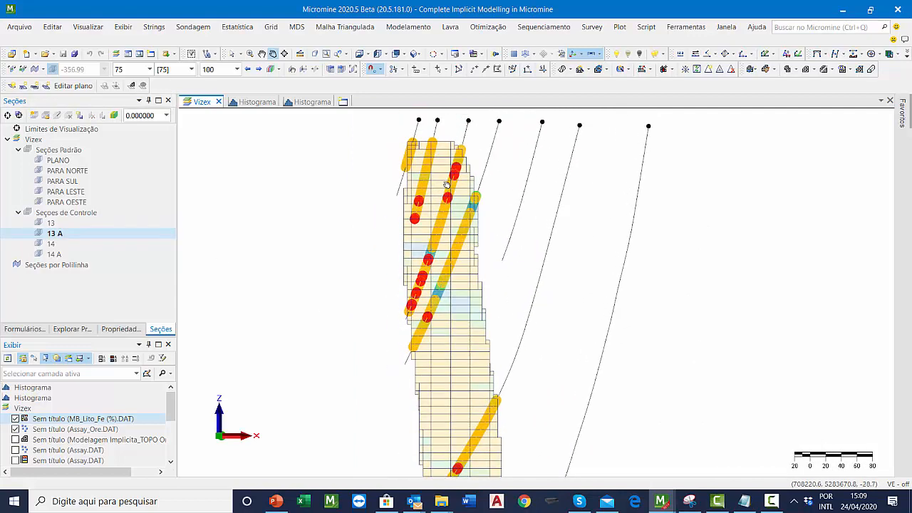
pyautogui.moveTo(467, 283); pyautogui.dragTo(471, 274)
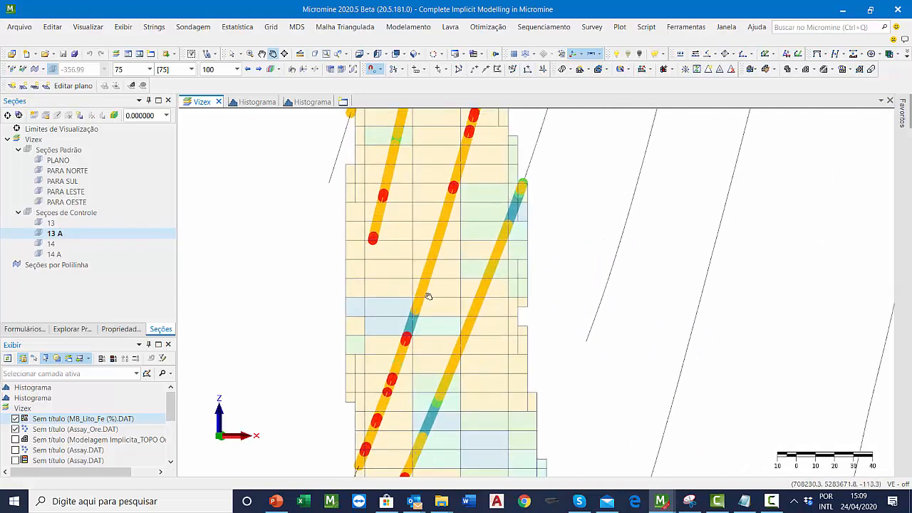
pyautogui.scroll(2, 405, 342)
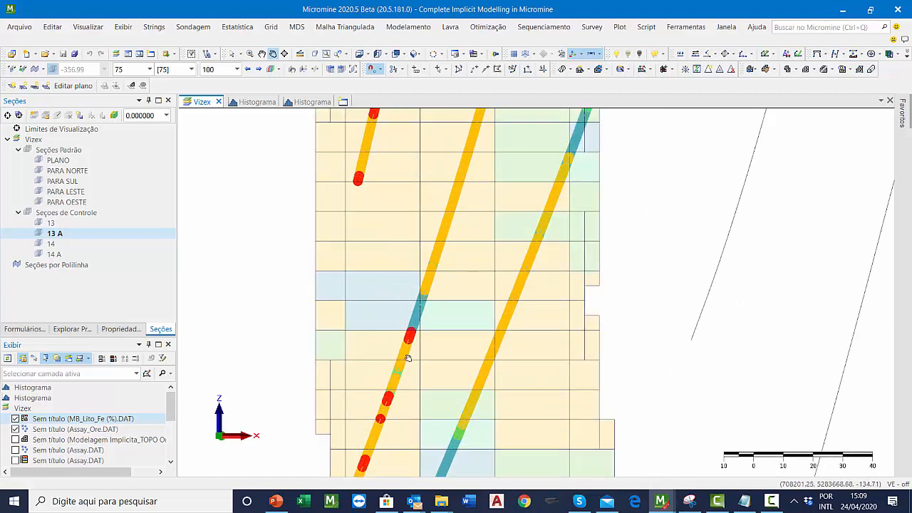
pyautogui.scroll(3, 424, 305)
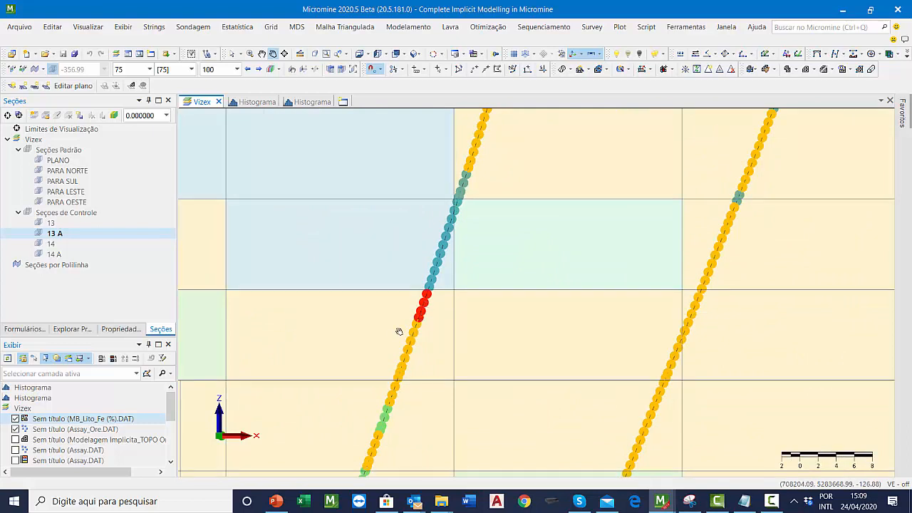
pyautogui.moveTo(441, 401); pyautogui.dragTo(471, 348)
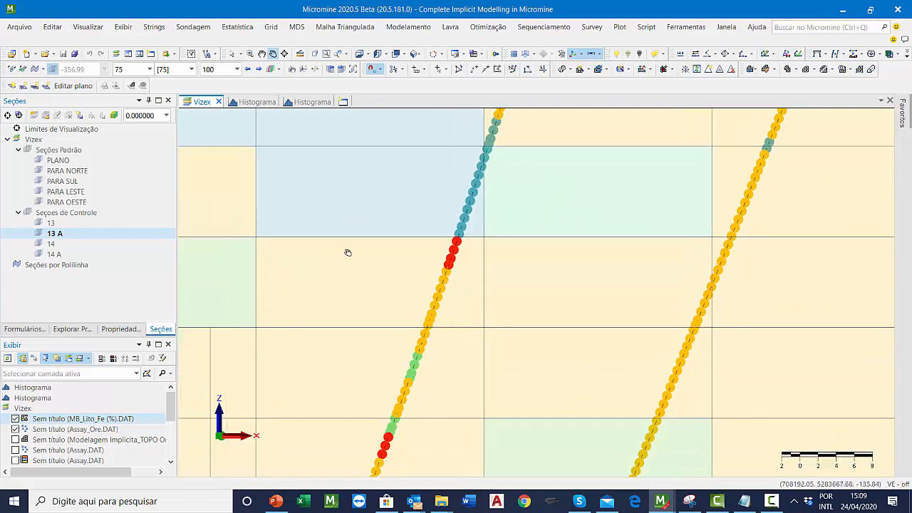
pyautogui.scroll(-3, 407, 261)
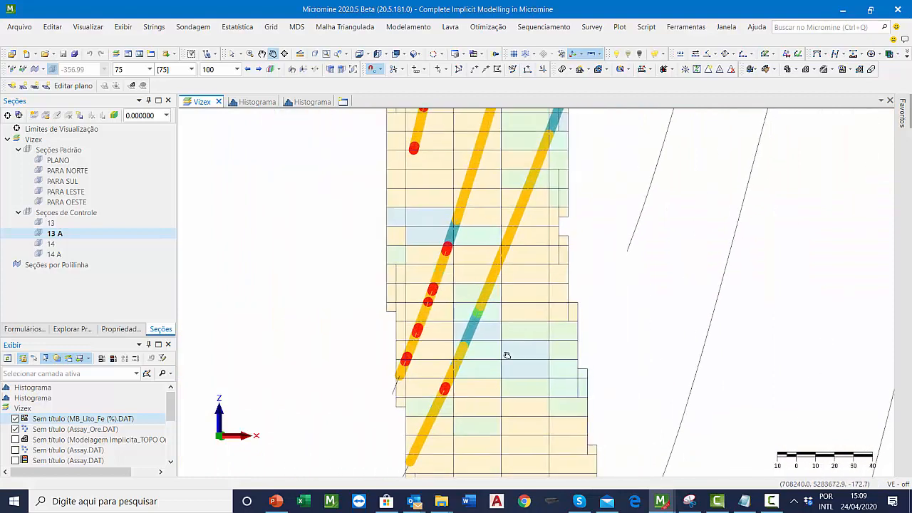
pyautogui.scroll(-2, 507, 354)
pyautogui.scroll(-1, 523, 262)
pyautogui.moveTo(522, 262); pyautogui.dragTo(507, 218)
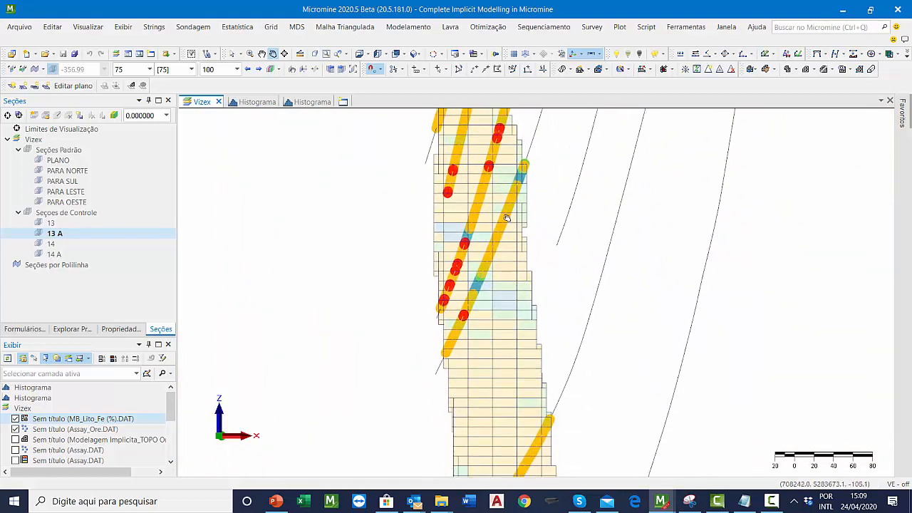
pyautogui.scroll(-1, 507, 218)
pyautogui.moveTo(555, 334); pyautogui.dragTo(548, 331)
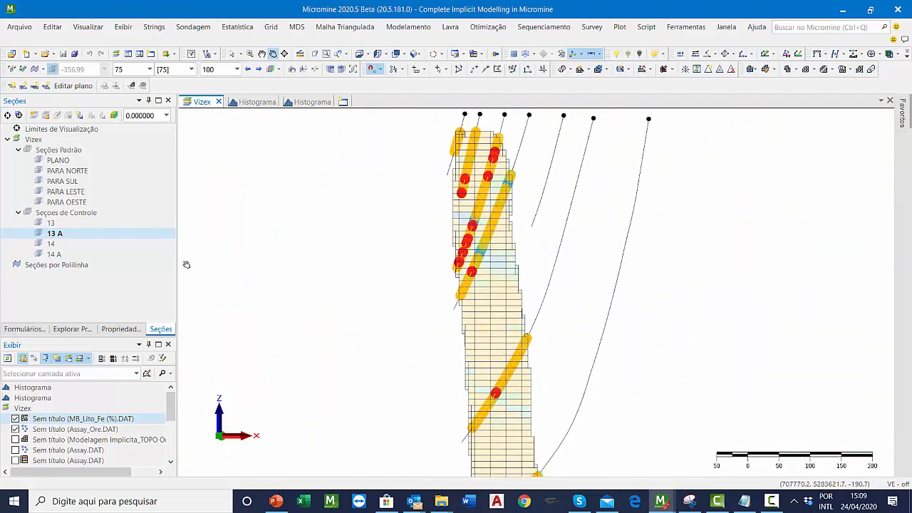
# - Display control section 14 and check the estimated blocks against the drillhole samples from surface to depth
pyautogui.click(60, 246)
pyautogui.doubleClick(61, 246)
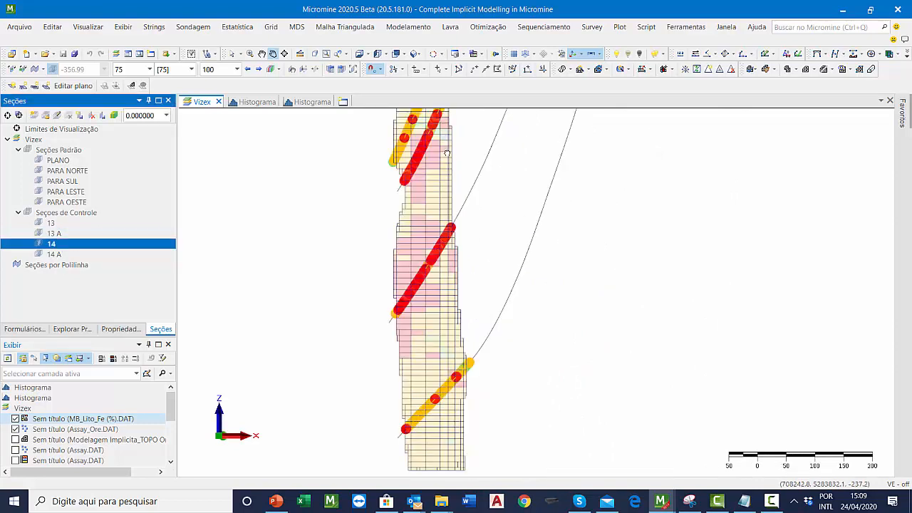
pyautogui.moveTo(466, 264); pyautogui.dragTo(475, 281)
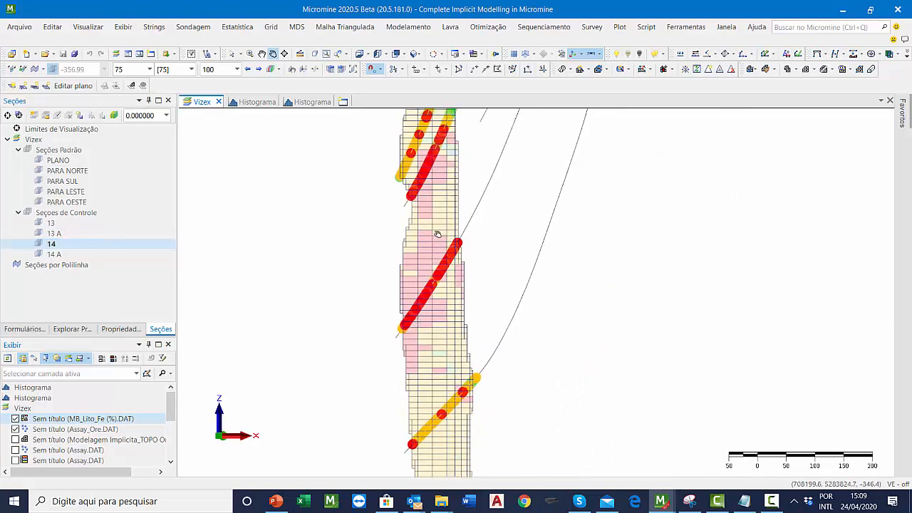
pyautogui.moveTo(453, 158); pyautogui.dragTo(451, 269)
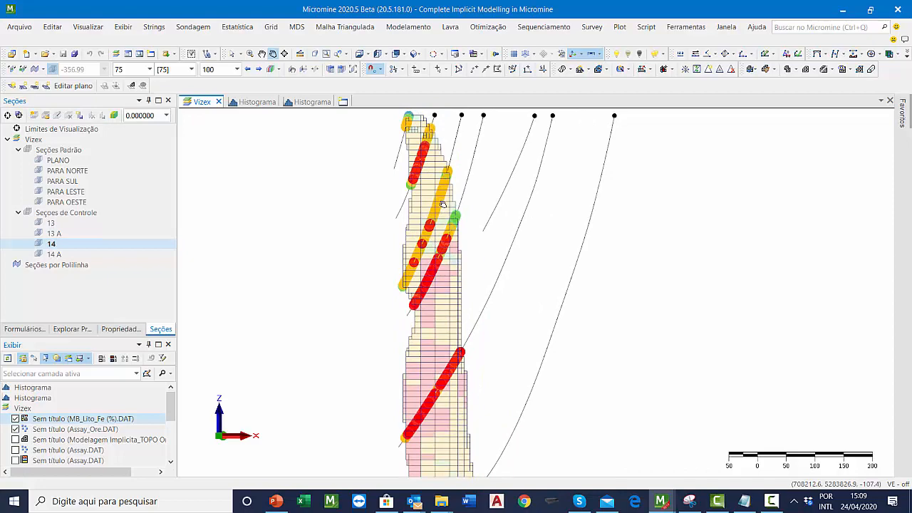
pyautogui.scroll(4, 413, 118)
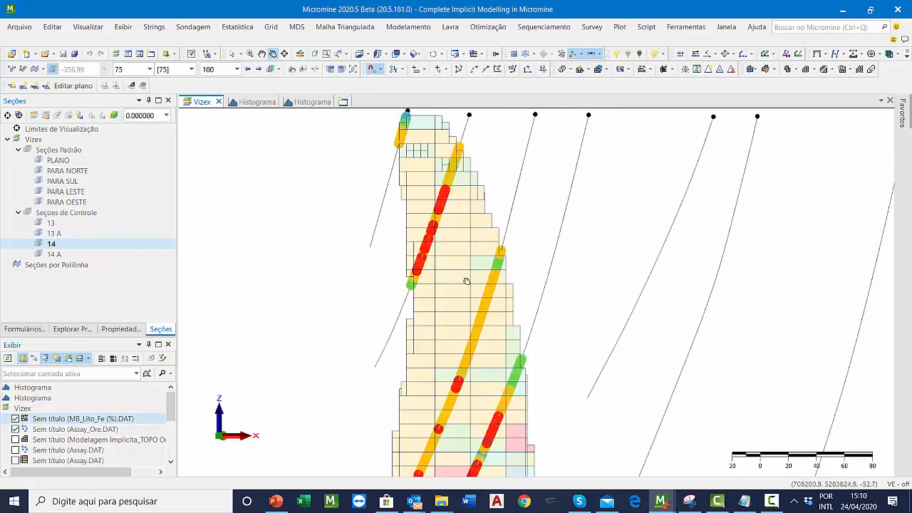
pyautogui.scroll(-6, 477, 216)
pyautogui.moveTo(467, 280); pyautogui.dragTo(456, 196)
pyautogui.scroll(1, 466, 185)
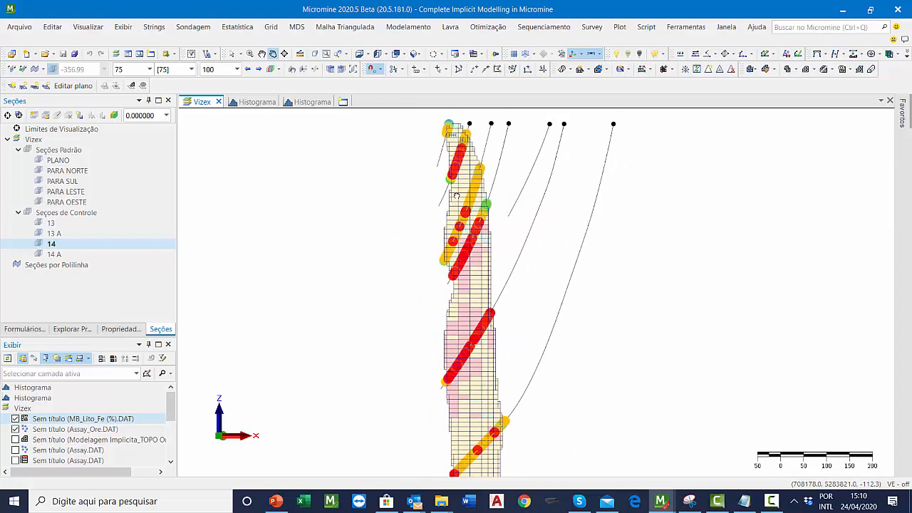
# - Display control section 14 A and examine the block grades along the full depth of the ore body
pyautogui.doubleClick(44, 255)
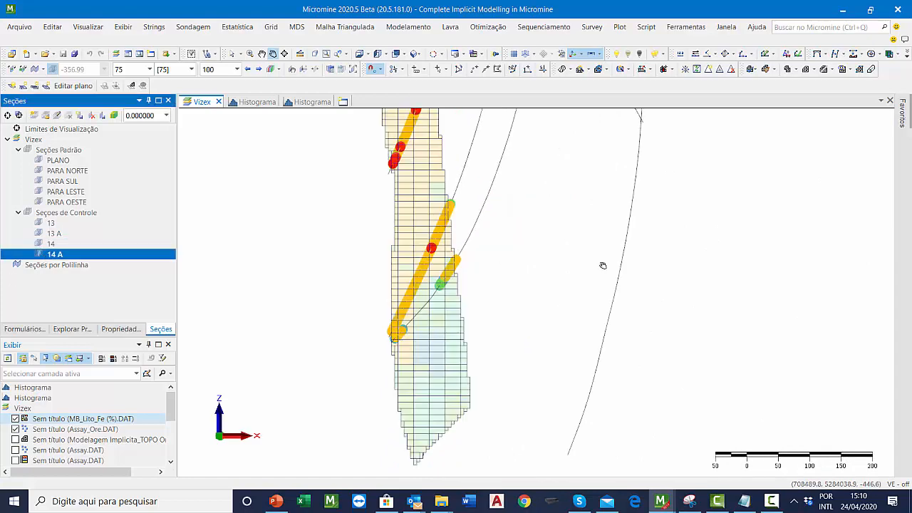
pyautogui.moveTo(455, 182); pyautogui.dragTo(474, 335)
pyautogui.scroll(-2, 475, 276)
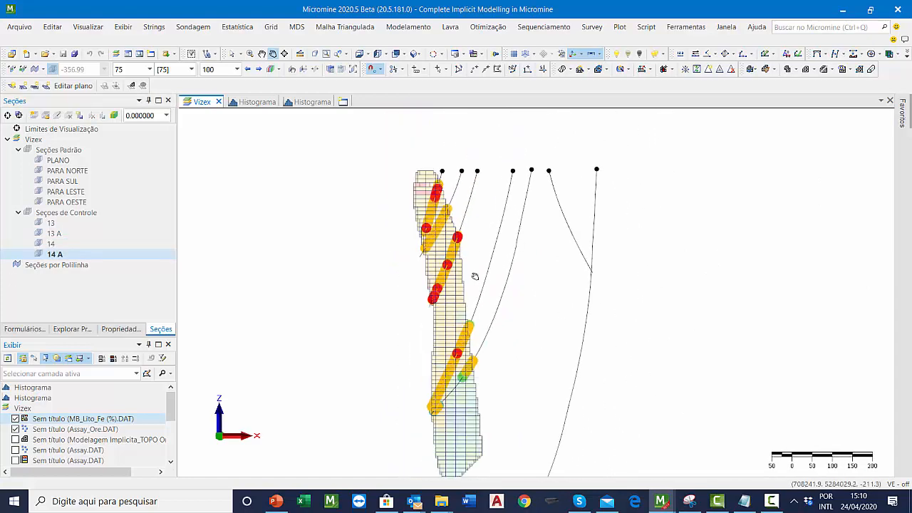
pyautogui.moveTo(487, 296); pyautogui.dragTo(484, 269)
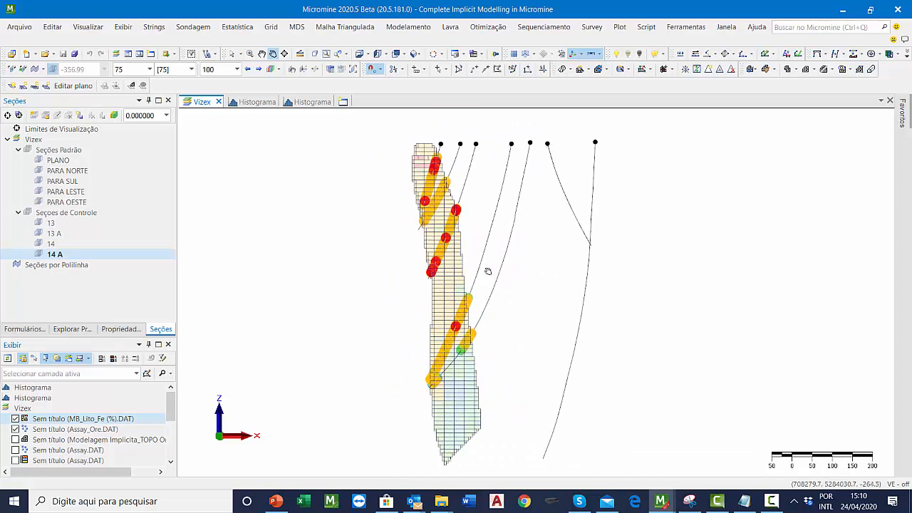